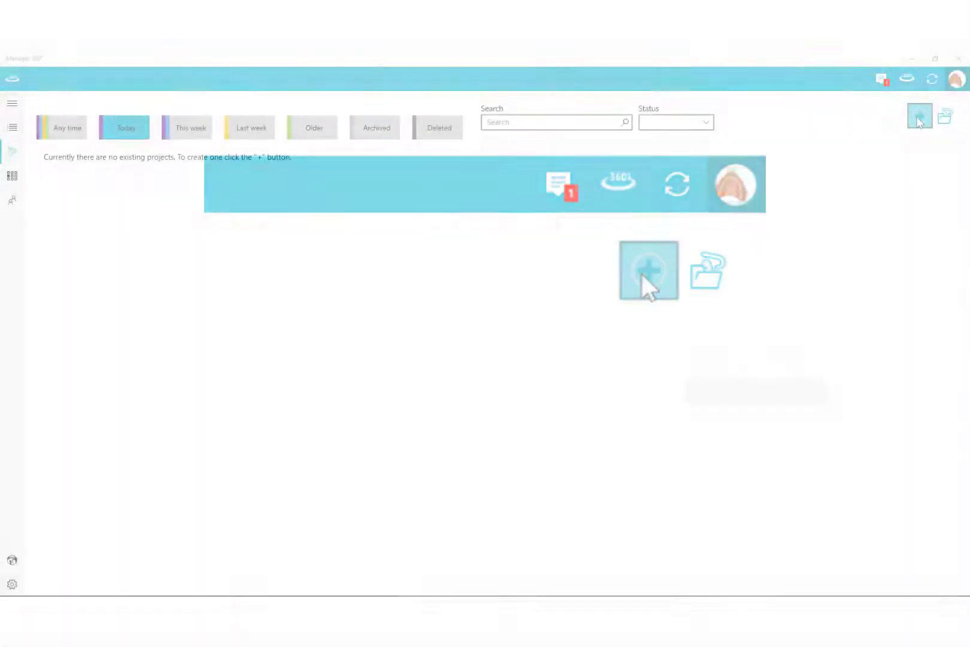
Start a new project named 'Full upper and lower', entering the client's customer number and the internal job number.
{"action": "left_click", "coordinate": [920, 120]}
{"action": "left_click", "coordinate": [791, 169]}
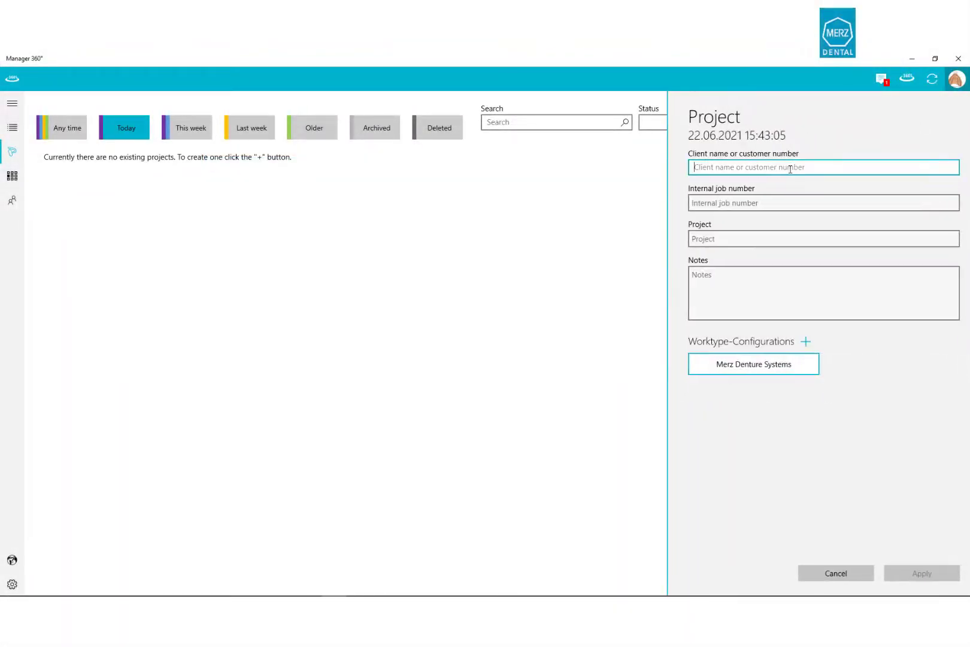
{"action": "type", "text": "09"}
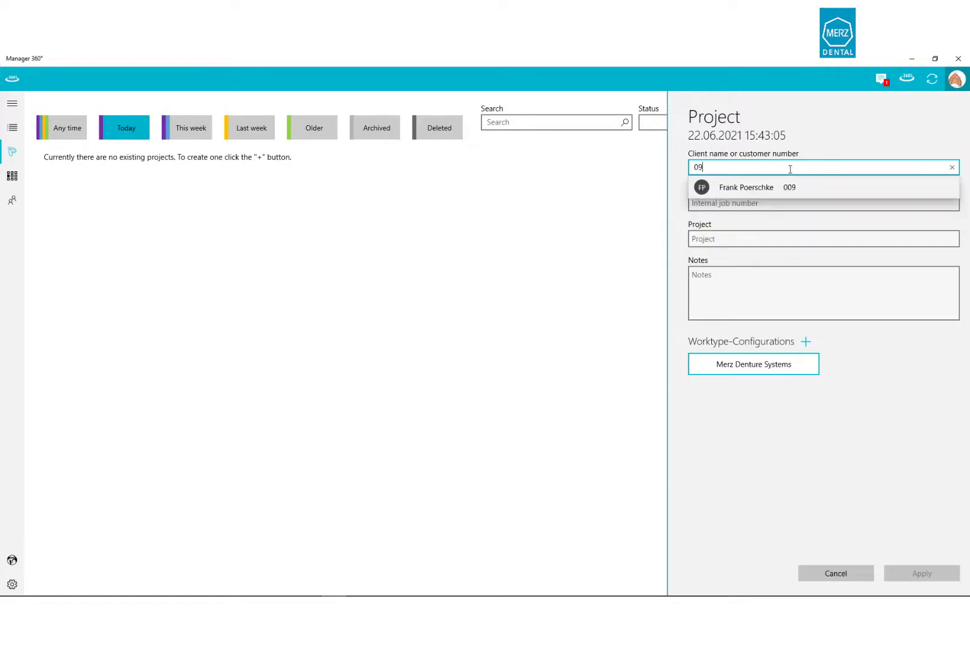
{"action": "left_click", "coordinate": [781, 200]}
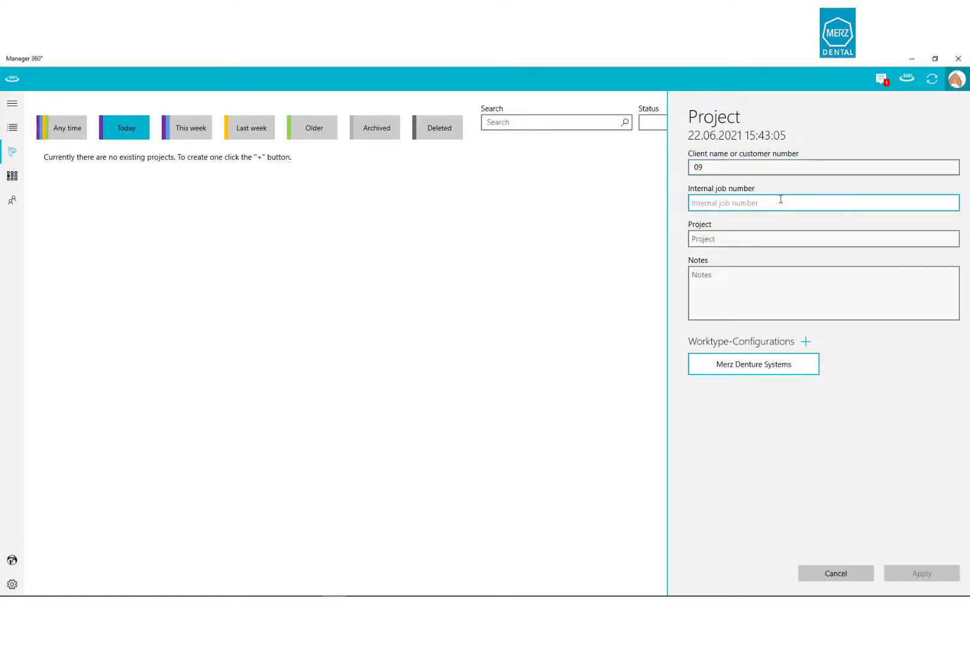
{"action": "type", "text": "22062"}
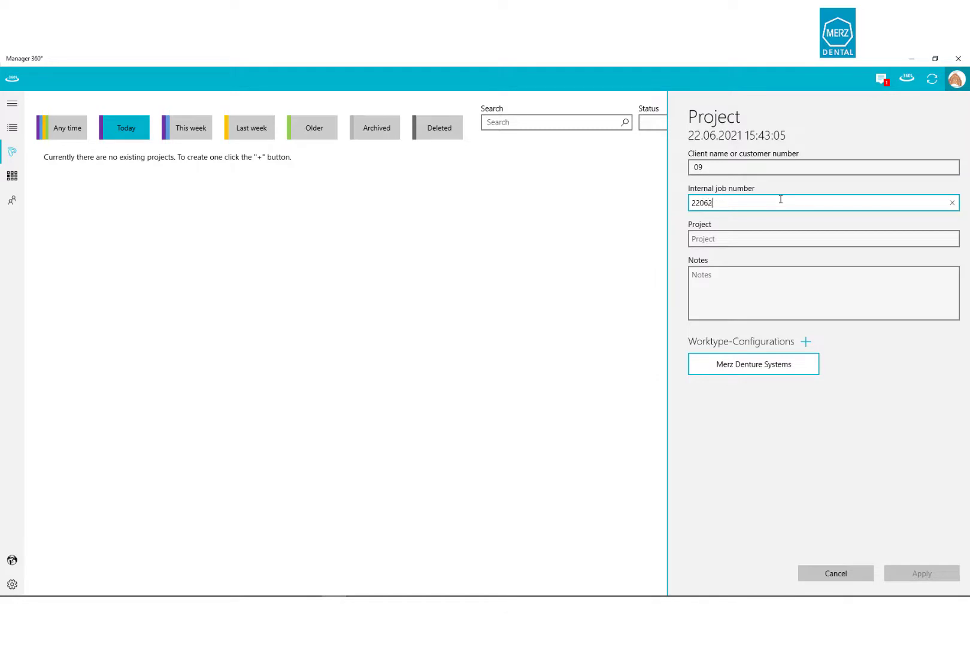
{"action": "type", "text": "021"}
{"action": "left_click", "coordinate": [757, 237]}
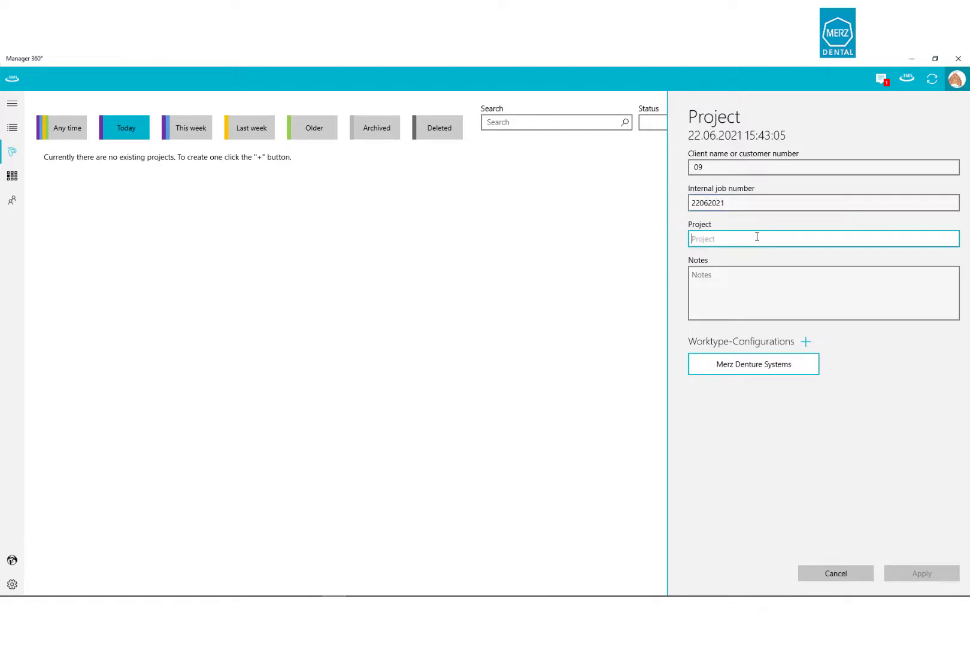
{"action": "type", "text": "Full upp"}
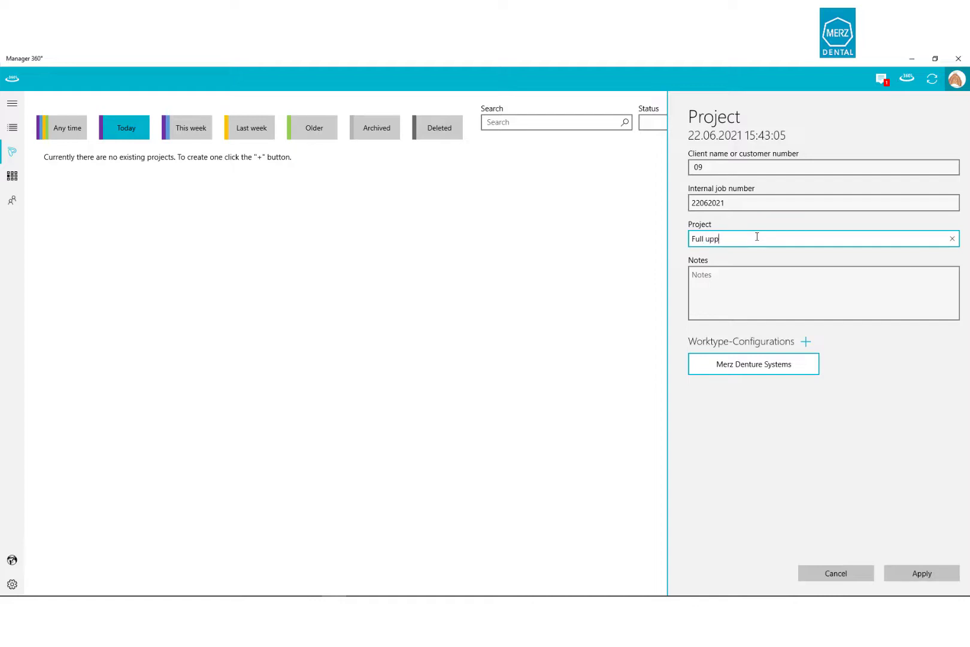
{"action": "type", "text": "er and lower"}
Apply the new project, then tick tooth 21 on the Merz Denture Systems tooth chart.
{"action": "left_click", "coordinate": [942, 572]}
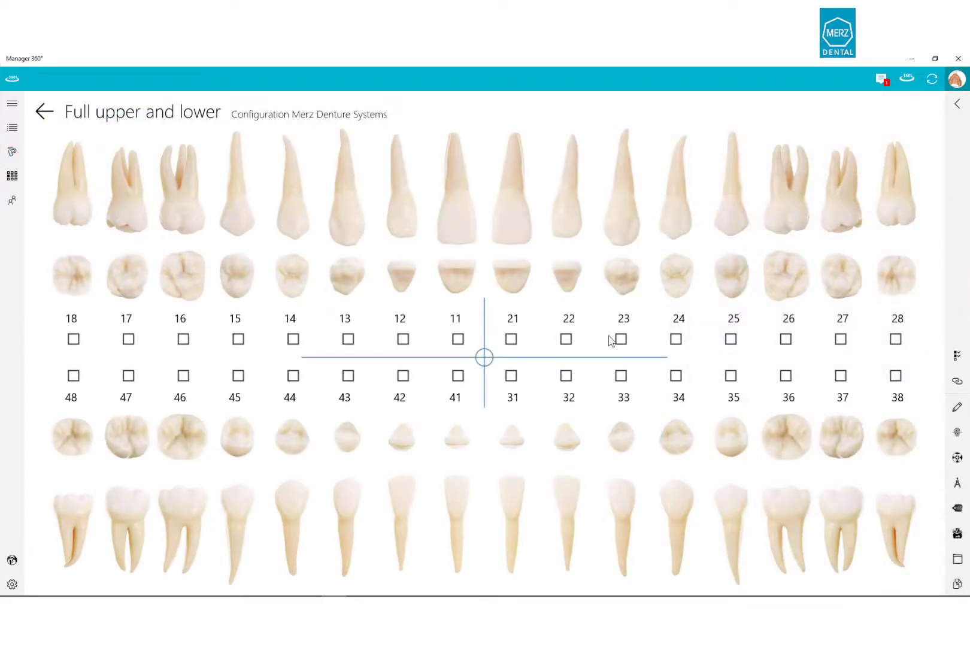
{"action": "left_click", "coordinate": [512, 339]}
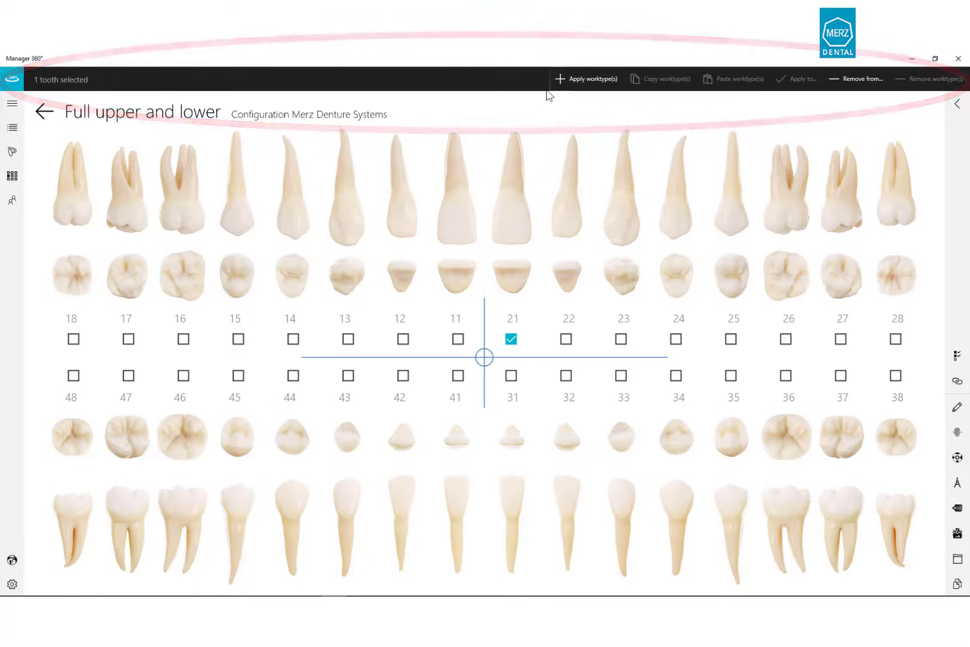
Assign the Full prothetic BDS worktype to tooth 21 with functional impression No and colour A2light pink.
{"action": "left_click", "coordinate": [581, 78]}
{"action": "left_click", "coordinate": [858, 168]}
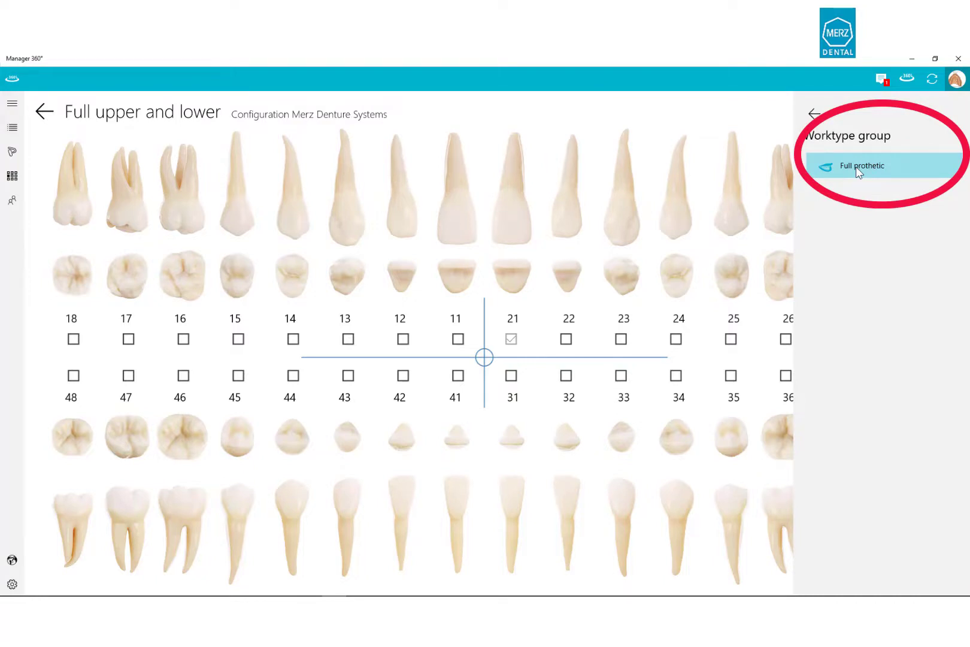
{"action": "left_click", "coordinate": [856, 166]}
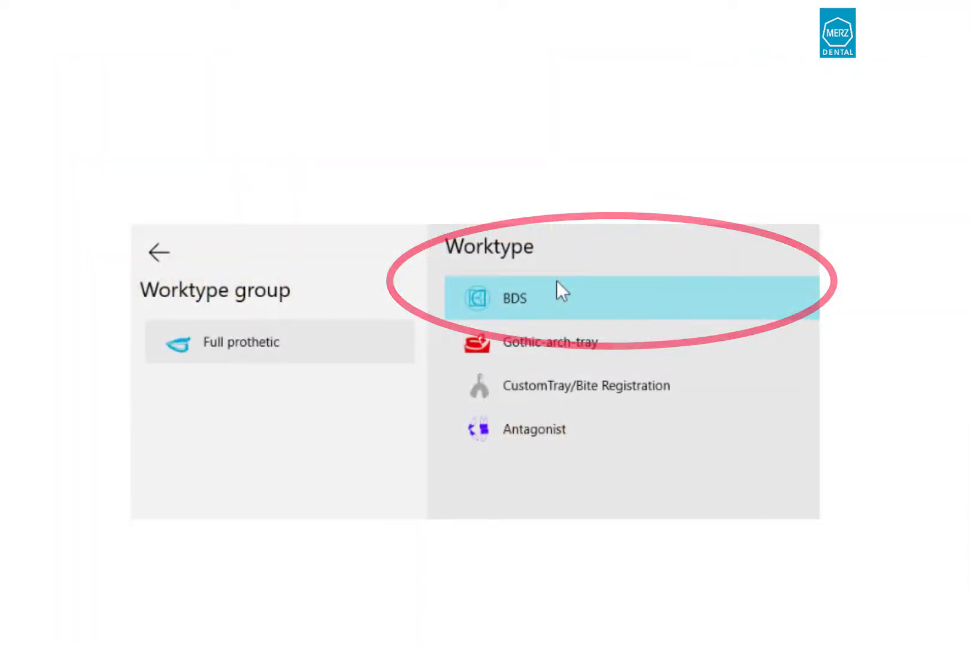
{"action": "left_click", "coordinate": [818, 130]}
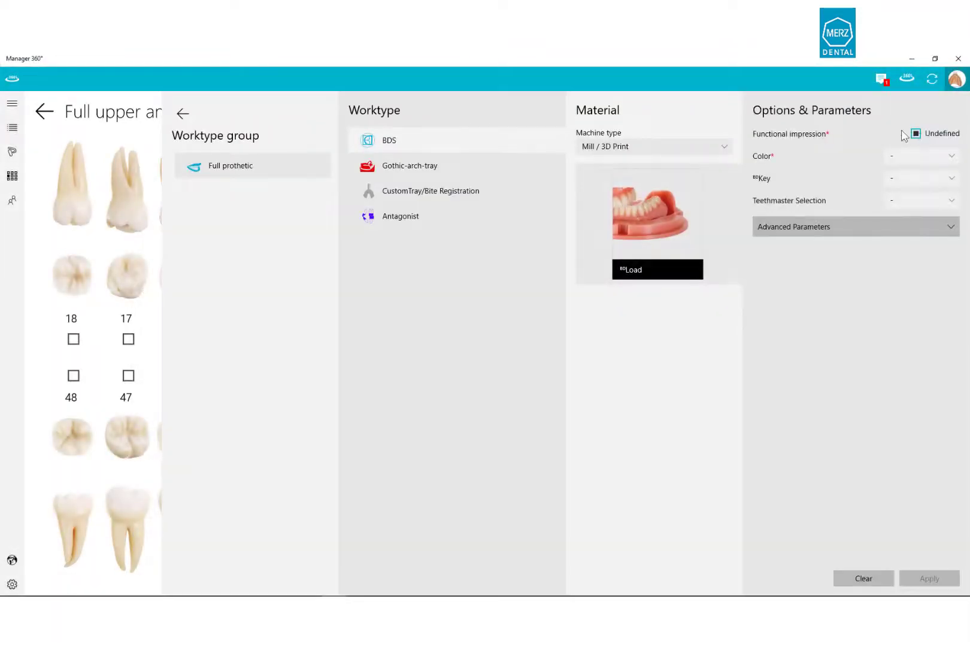
{"action": "left_click", "coordinate": [918, 133]}
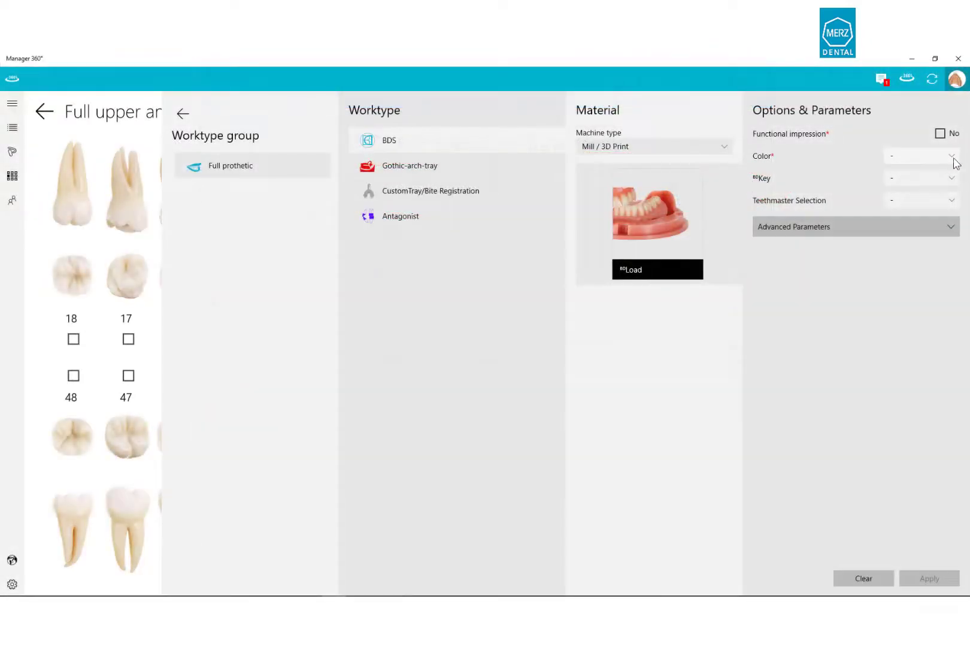
{"action": "left_click", "coordinate": [951, 157]}
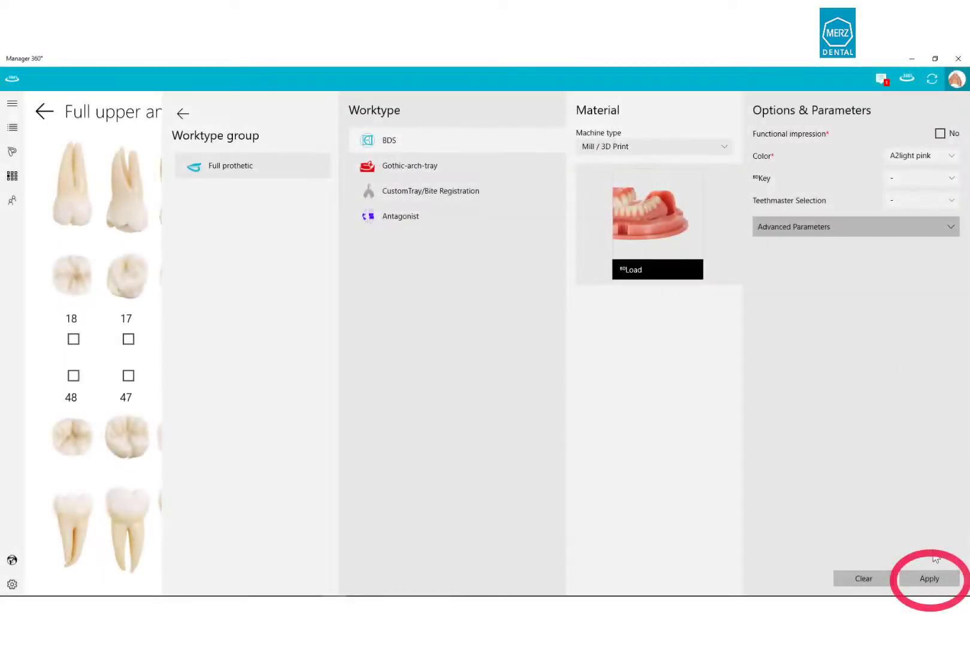
{"action": "left_click", "coordinate": [930, 579]}
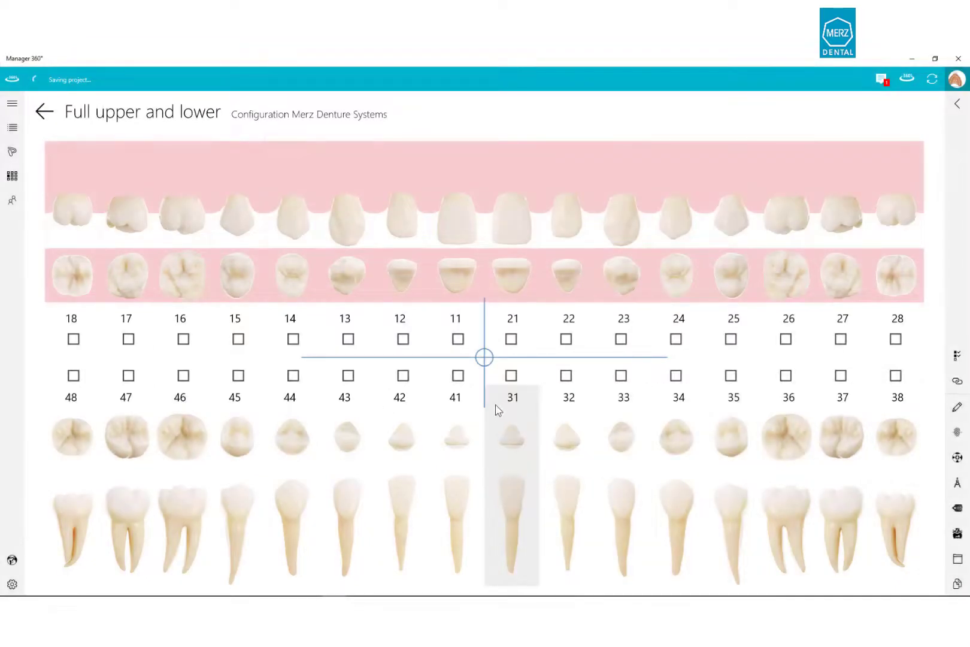
Mark tooth 31 and apply the Full prothetic BDS worktype with no functional impression in A2light pink.
{"action": "left_click", "coordinate": [511, 375]}
{"action": "left_click", "coordinate": [580, 78]}
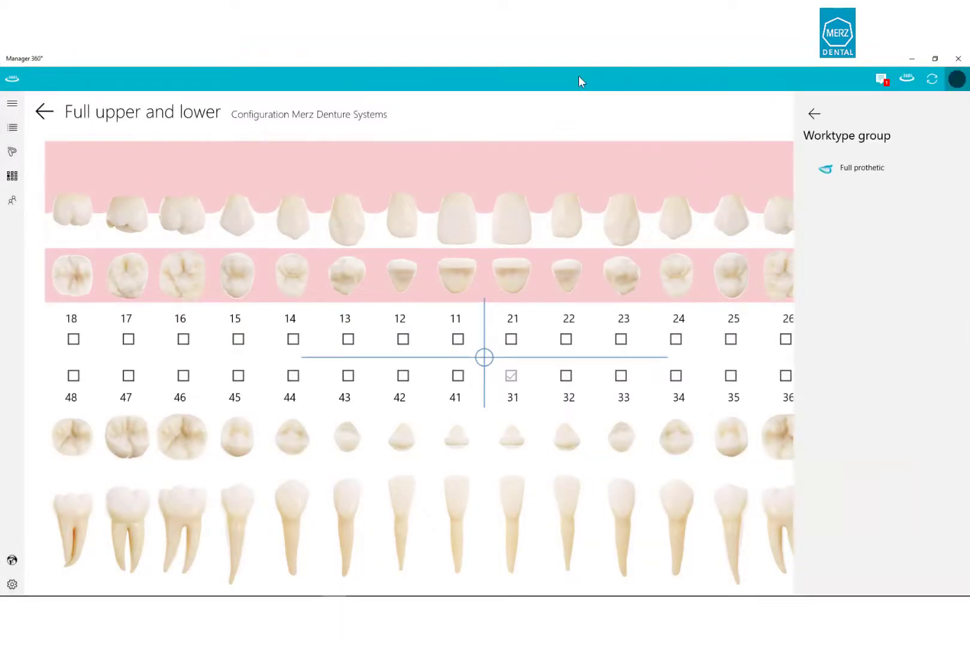
{"action": "left_click", "coordinate": [893, 173]}
{"action": "left_click", "coordinate": [852, 145]}
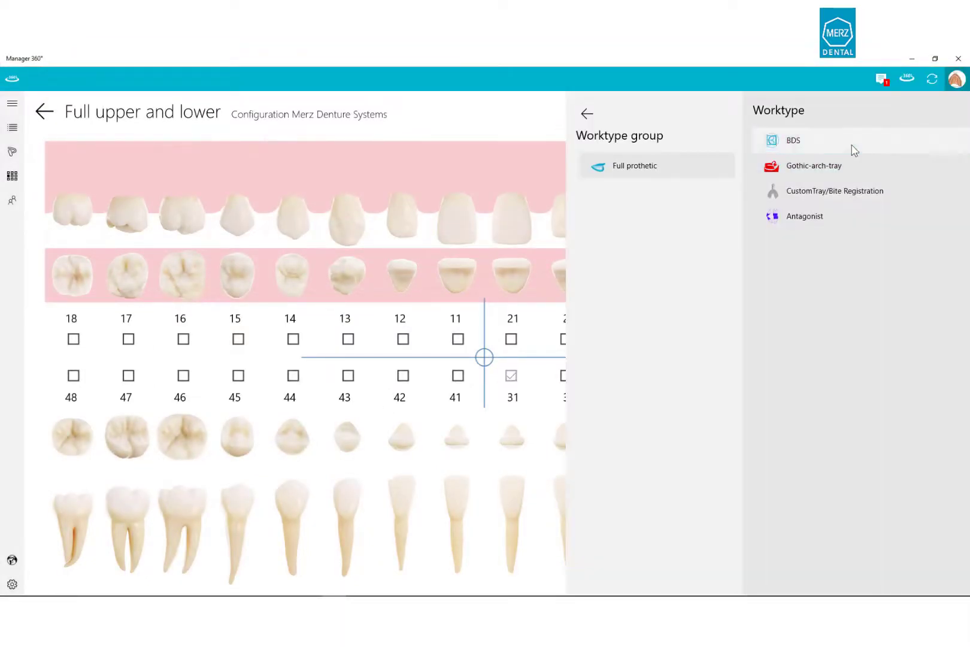
{"action": "left_click", "coordinate": [916, 134]}
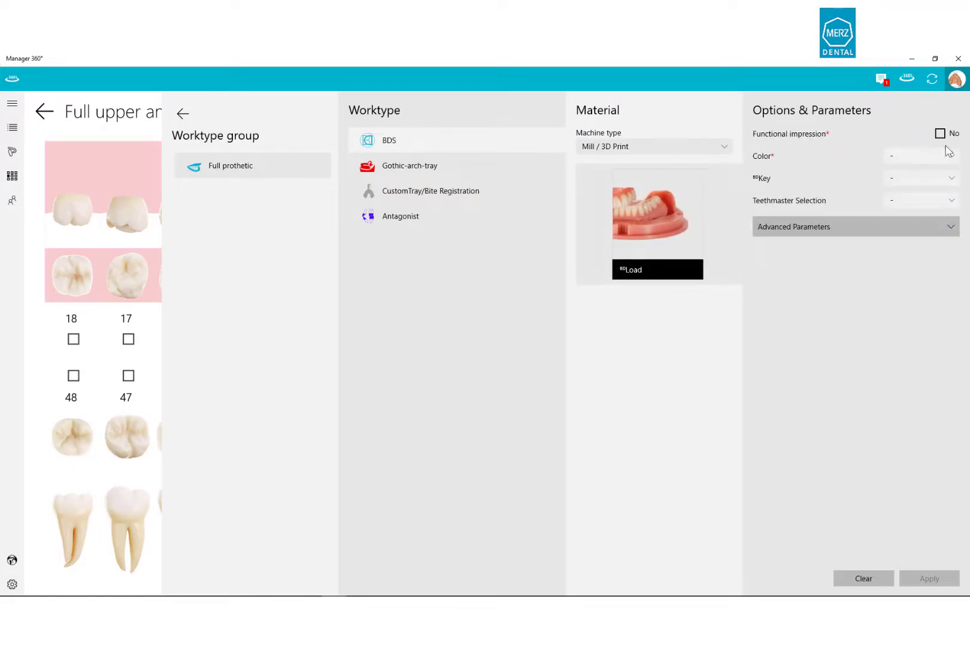
{"action": "left_click", "coordinate": [954, 158]}
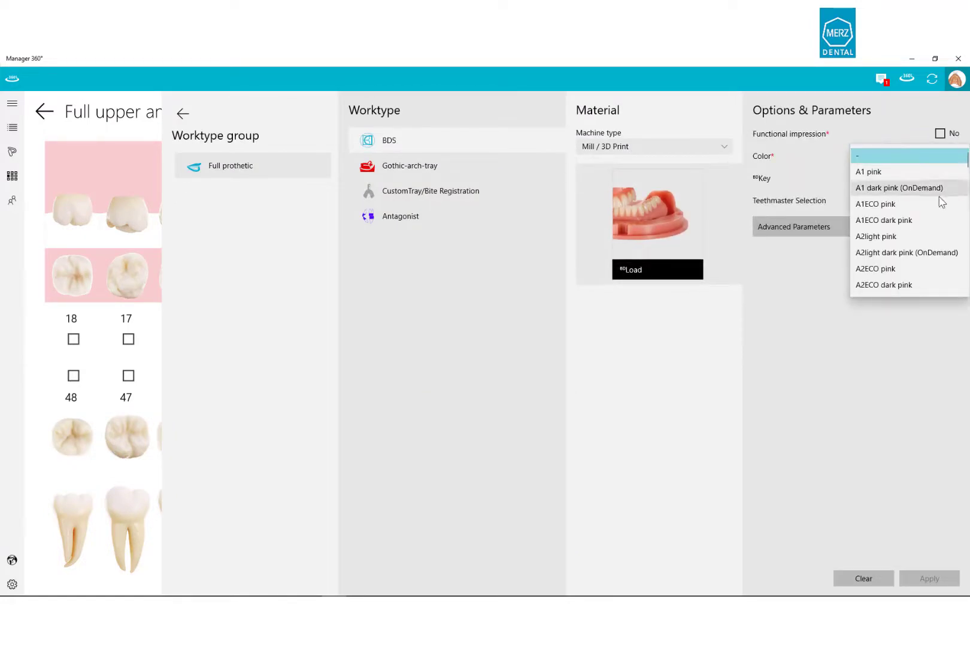
{"action": "left_click", "coordinate": [920, 236]}
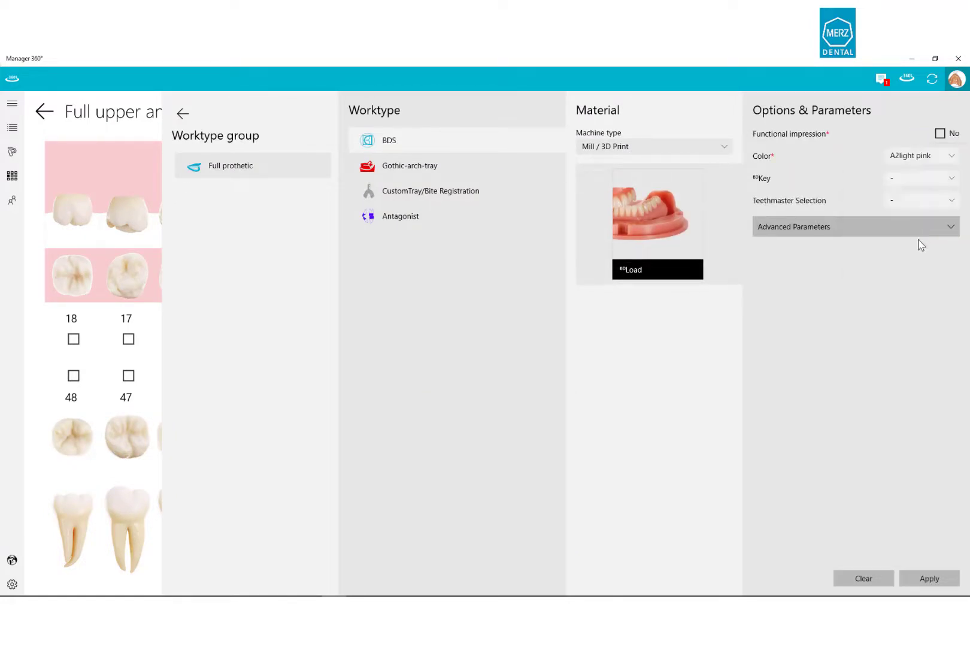
{"action": "left_click", "coordinate": [923, 578]}
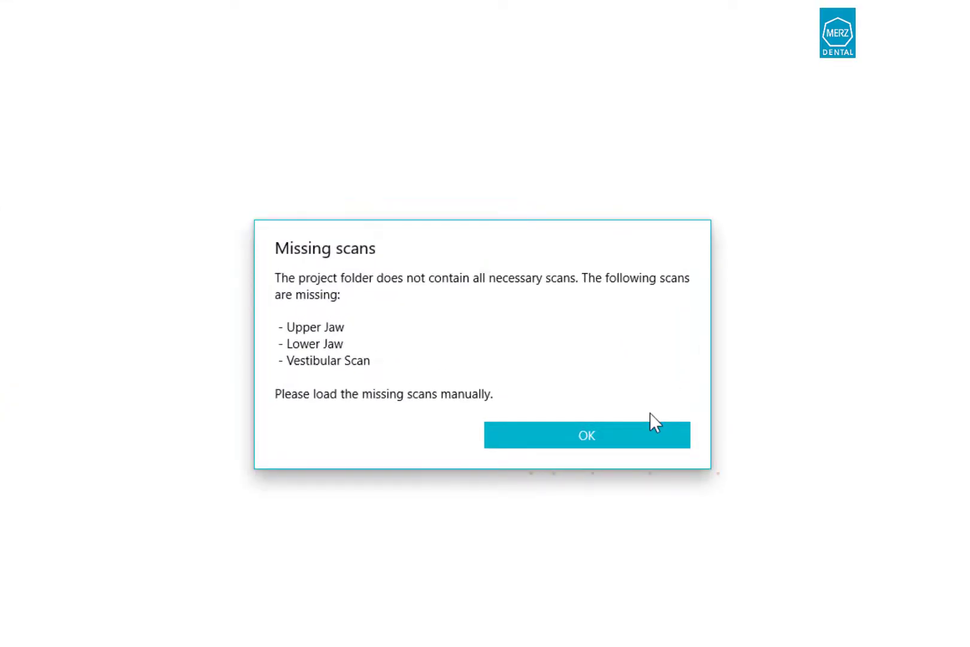
Dismiss the missing-scans notice and load Upper model.stl and Lower model.stl as the upper and lower jaws.
{"action": "left_click", "coordinate": [641, 430]}
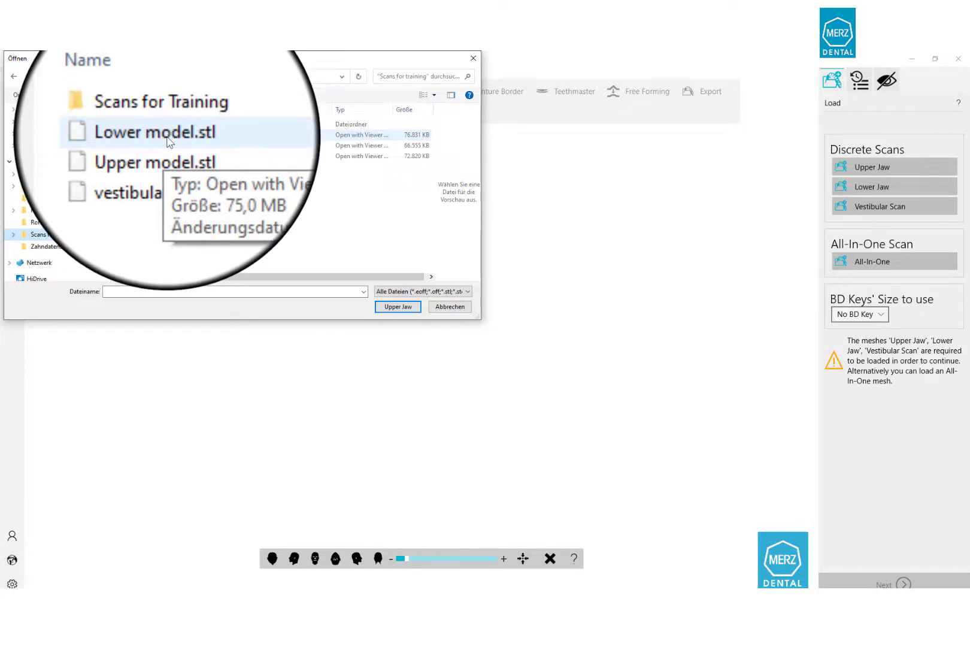
{"action": "left_click", "coordinate": [167, 139]}
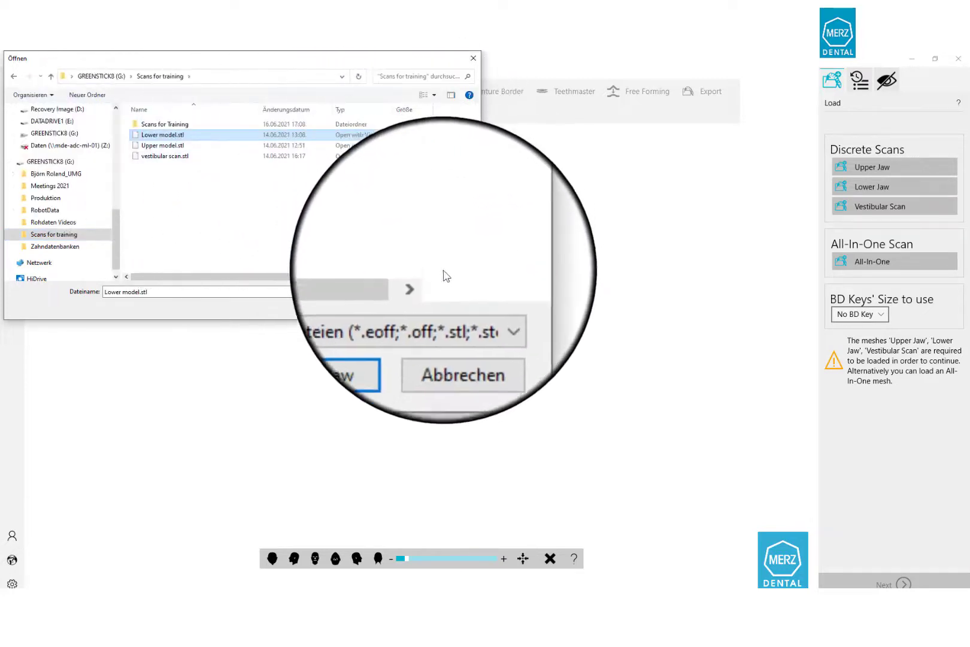
{"action": "left_click", "coordinate": [162, 145]}
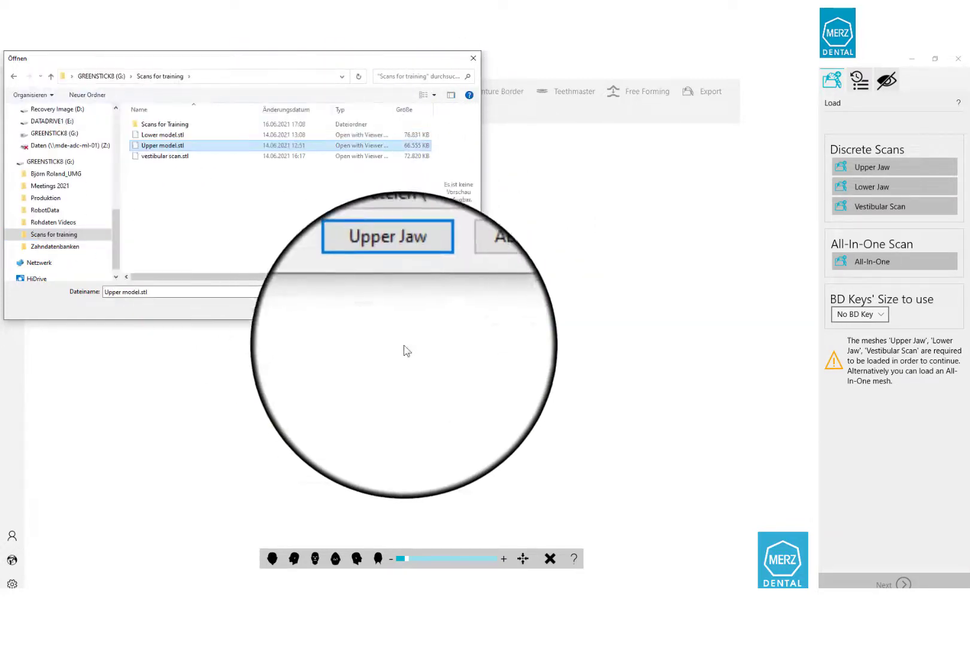
{"action": "left_click", "coordinate": [410, 309]}
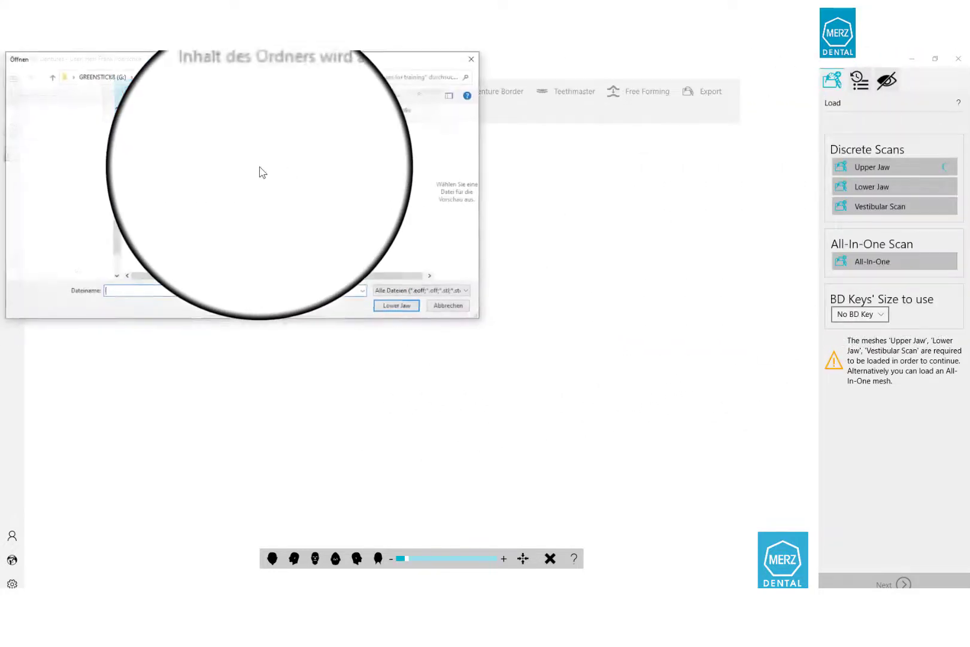
{"action": "left_click", "coordinate": [167, 135]}
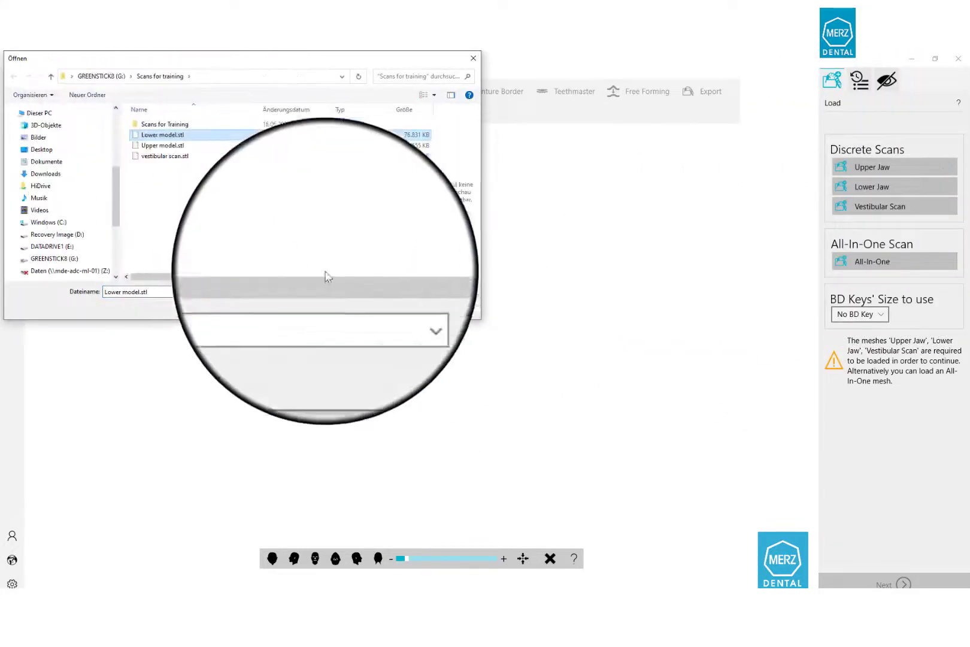
{"action": "left_click", "coordinate": [397, 306]}
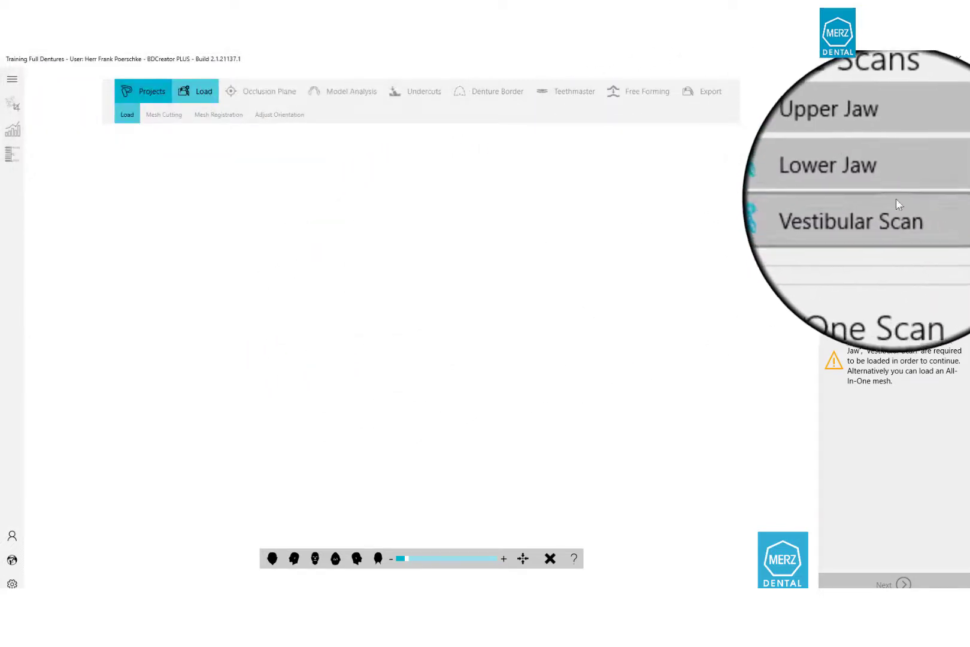
Load vestibular scan.stl as the vestibular scan.
{"action": "left_click", "coordinate": [896, 199]}
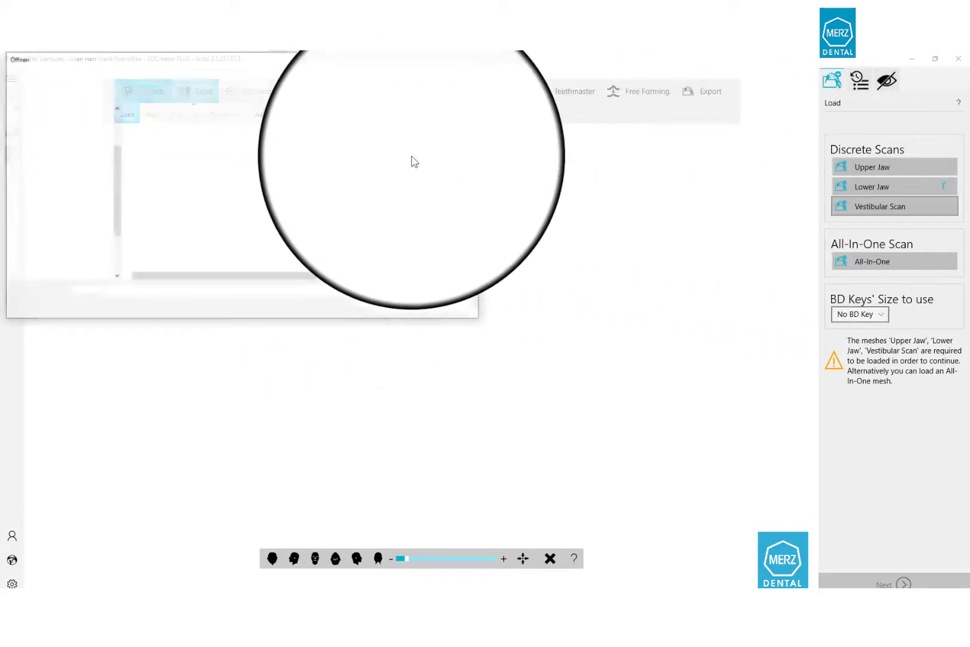
{"action": "left_click", "coordinate": [159, 156]}
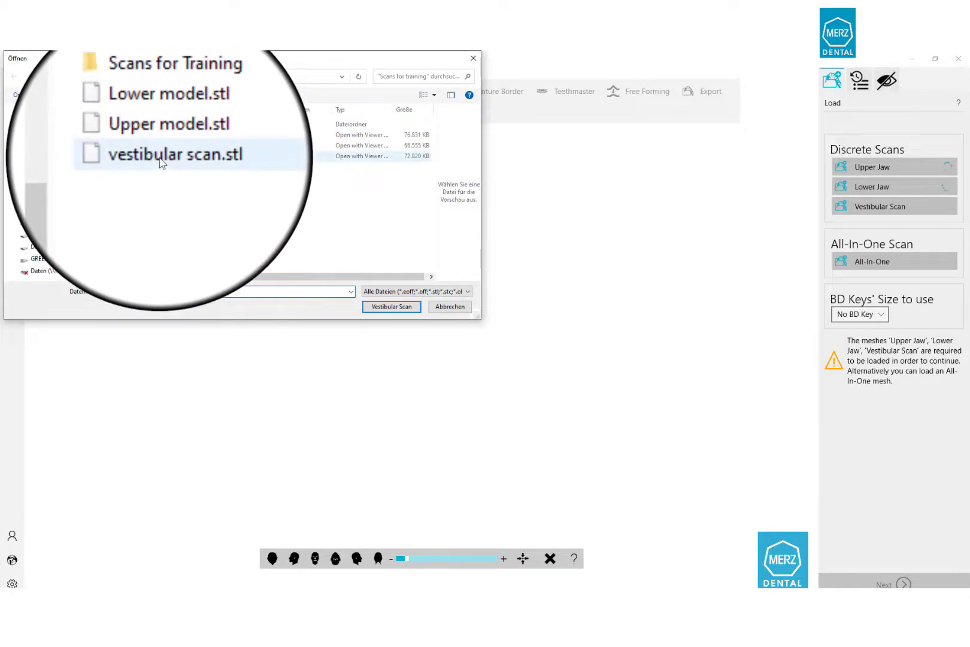
{"action": "left_click", "coordinate": [391, 306]}
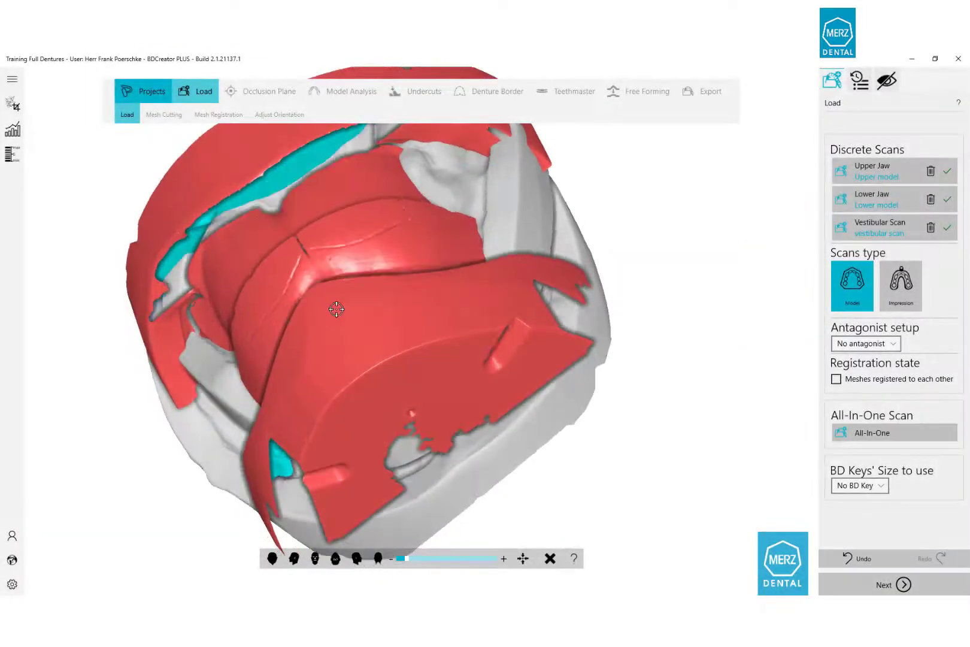
Orbit the three loaded scans to inspect them, then continue to Mesh Registration.
{"action": "middle_click_drag", "start_coordinate": [337, 309], "coordinate": [408, 243]}
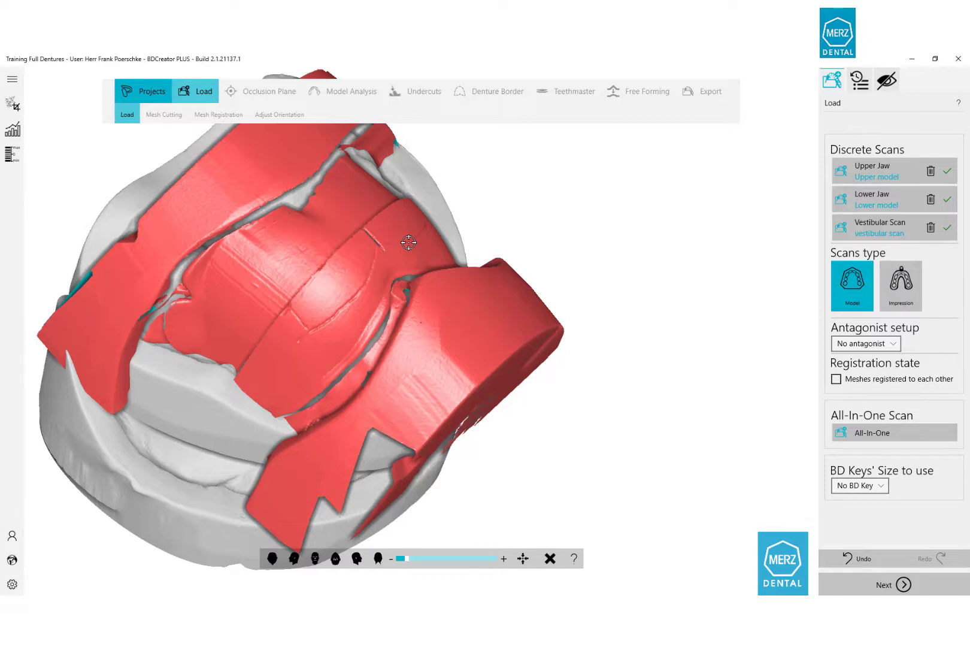
{"action": "left_click_drag", "start_coordinate": [409, 242], "coordinate": [509, 246]}
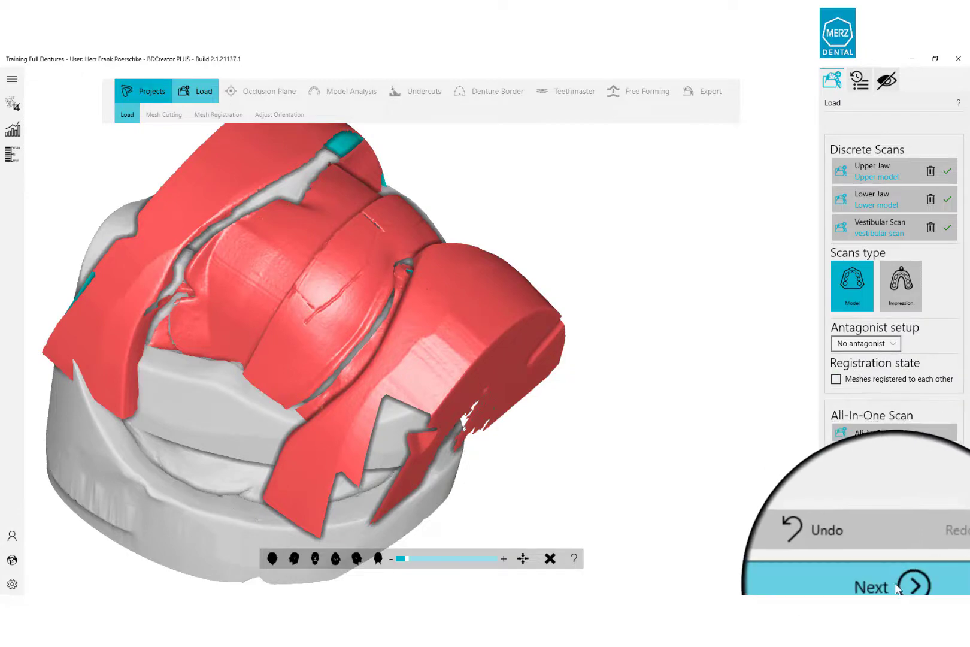
{"action": "left_click", "coordinate": [897, 587]}
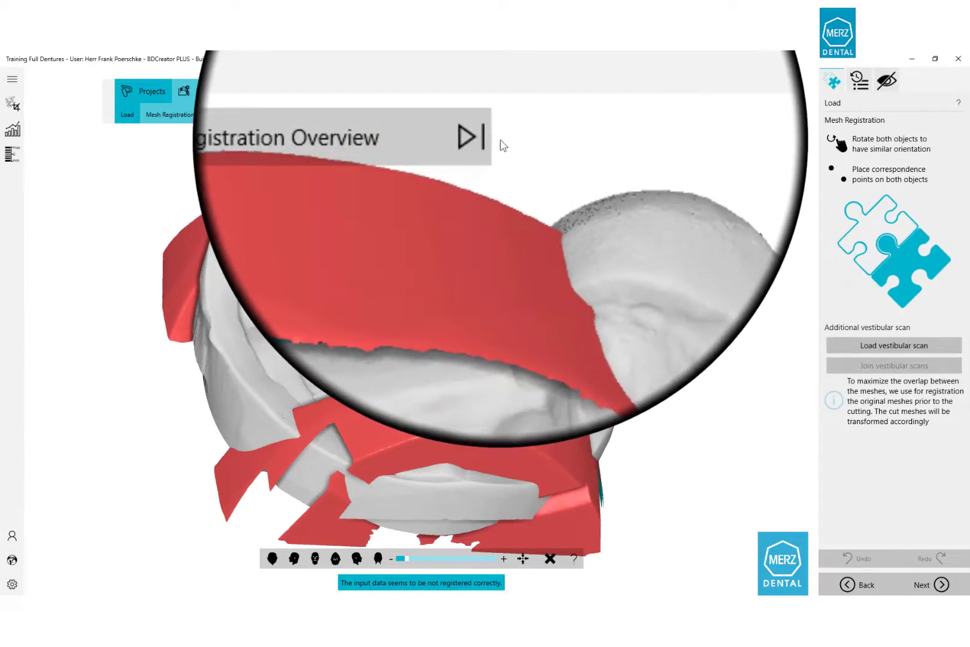
Switch to Upper Jaw registration and orient the upper model and denture scan for matching.
{"action": "left_click", "coordinate": [489, 139]}
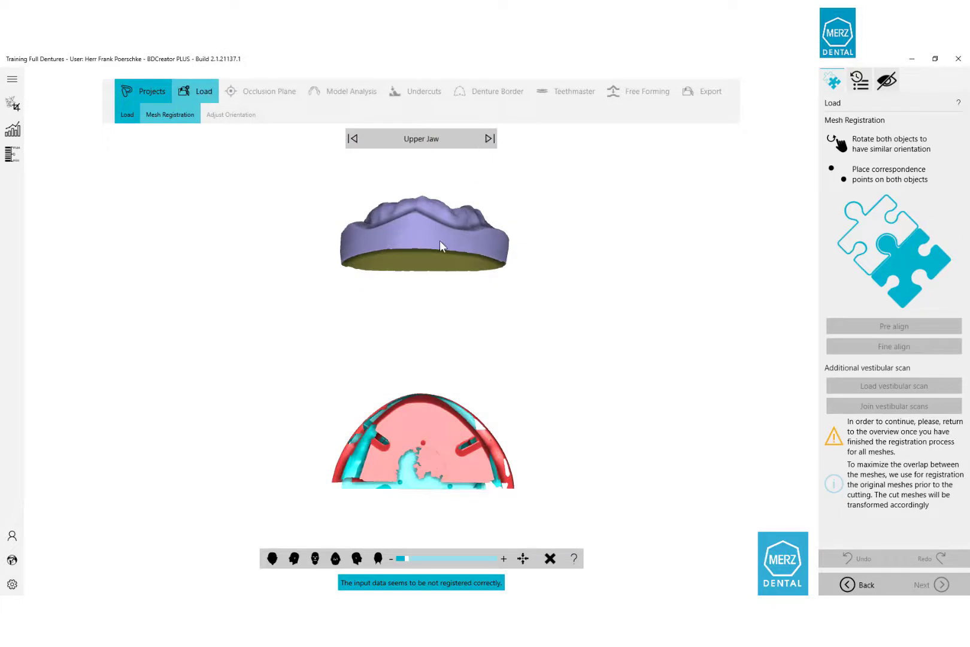
{"action": "left_click_drag", "start_coordinate": [460, 165], "coordinate": [454, 295]}
{"action": "right_click_drag", "start_coordinate": [453, 295], "coordinate": [512, 231]}
{"action": "right_click_drag", "start_coordinate": [360, 413], "coordinate": [511, 338]}
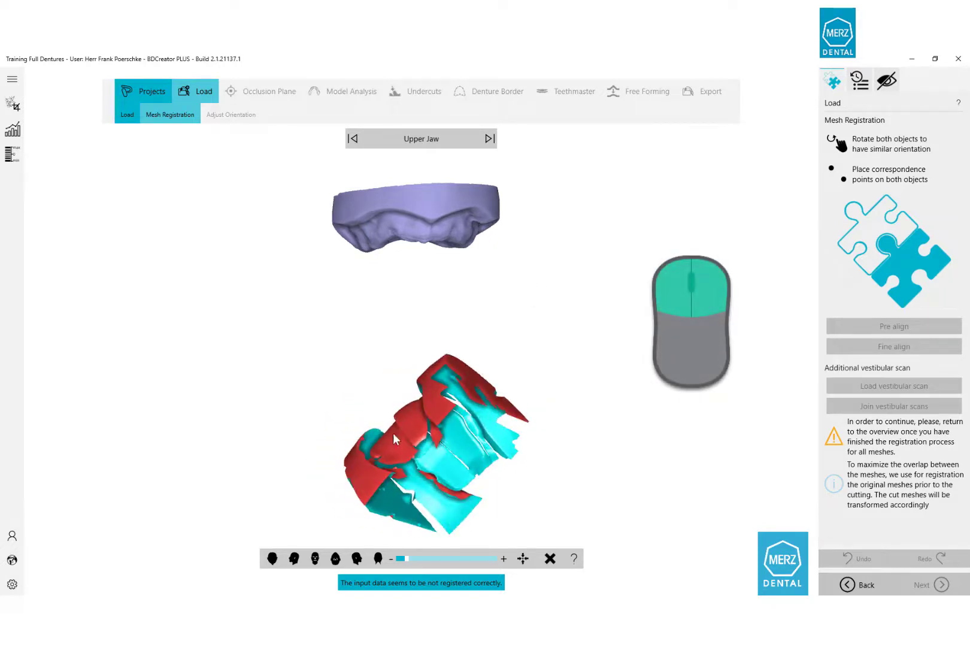
{"action": "right_click_drag", "start_coordinate": [497, 444], "coordinate": [423, 441]}
{"action": "scroll", "coordinate": [409, 425], "scroll_direction": "up", "scroll_amount": 1}
{"action": "scroll", "coordinate": [409, 424], "scroll_direction": "up", "scroll_amount": 2}
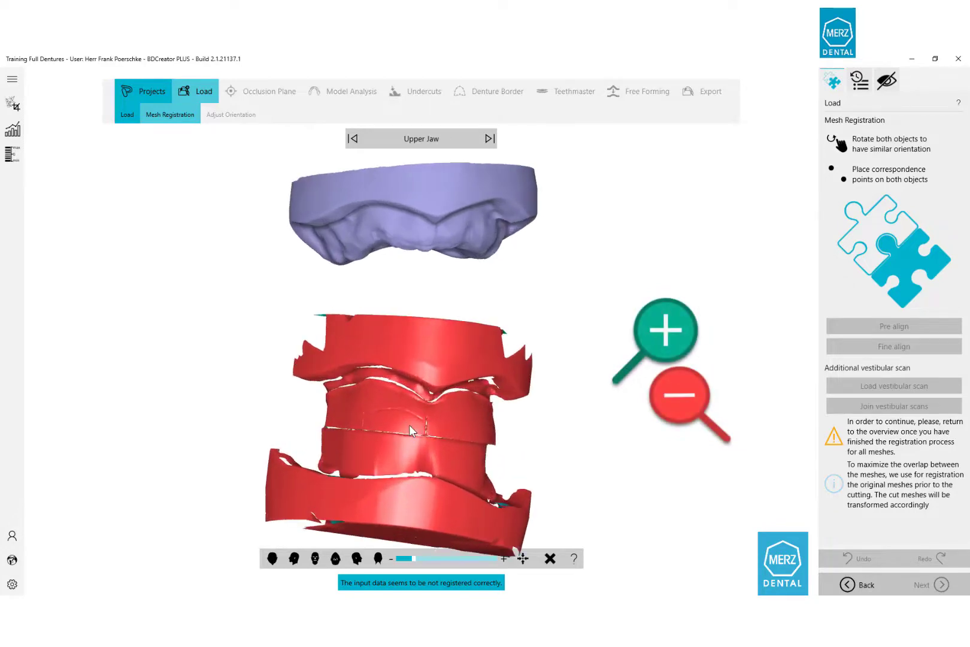
{"action": "scroll", "coordinate": [409, 424], "scroll_direction": "up", "scroll_amount": 1}
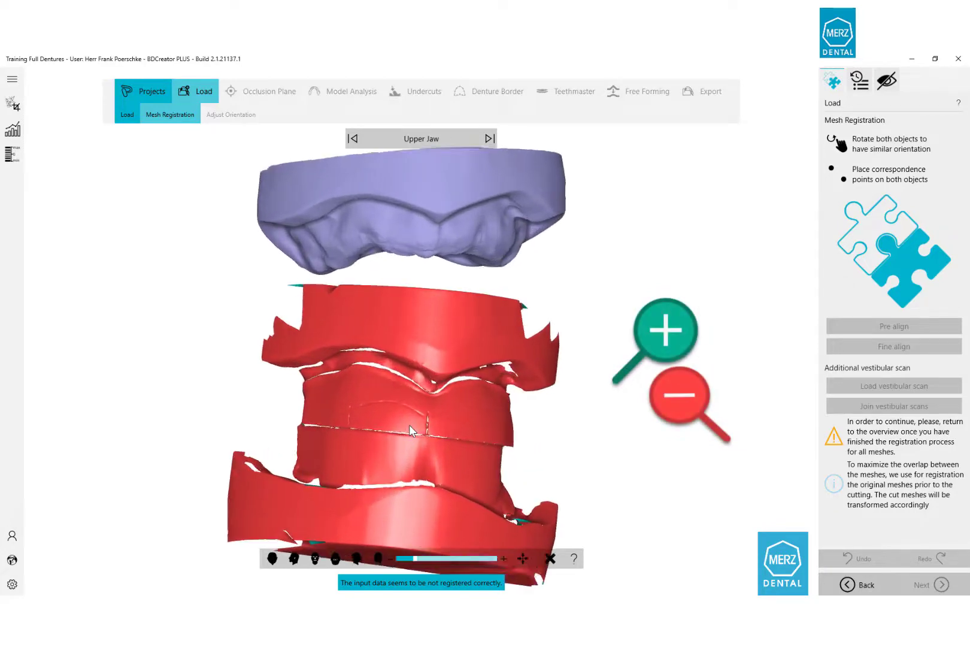
Place three matching point pairs on the upper jaw model and the denture scan.
{"action": "left_click", "coordinate": [334, 215]}
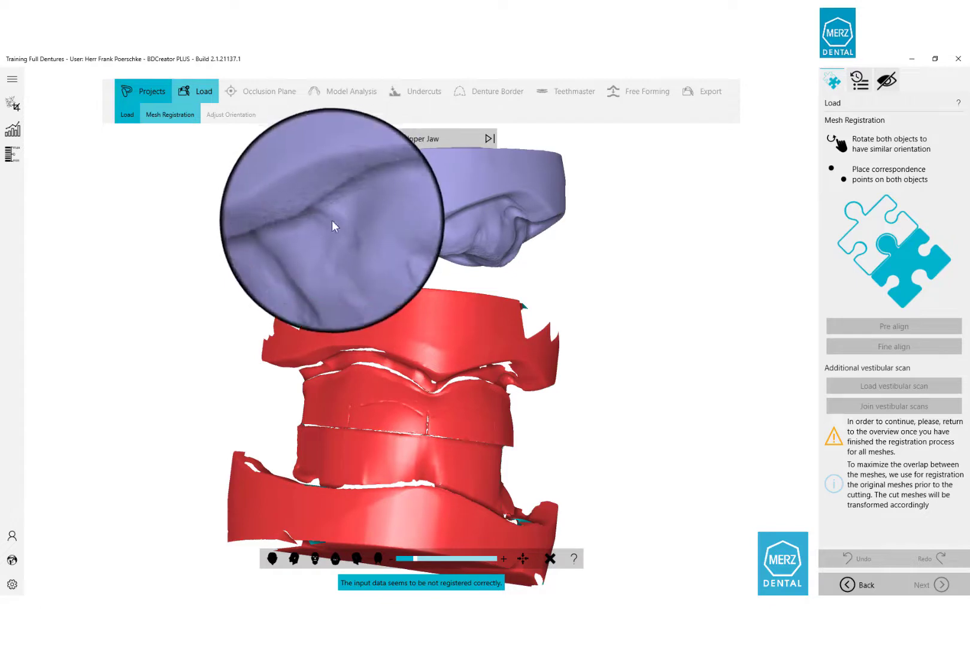
{"action": "left_click", "coordinate": [331, 362]}
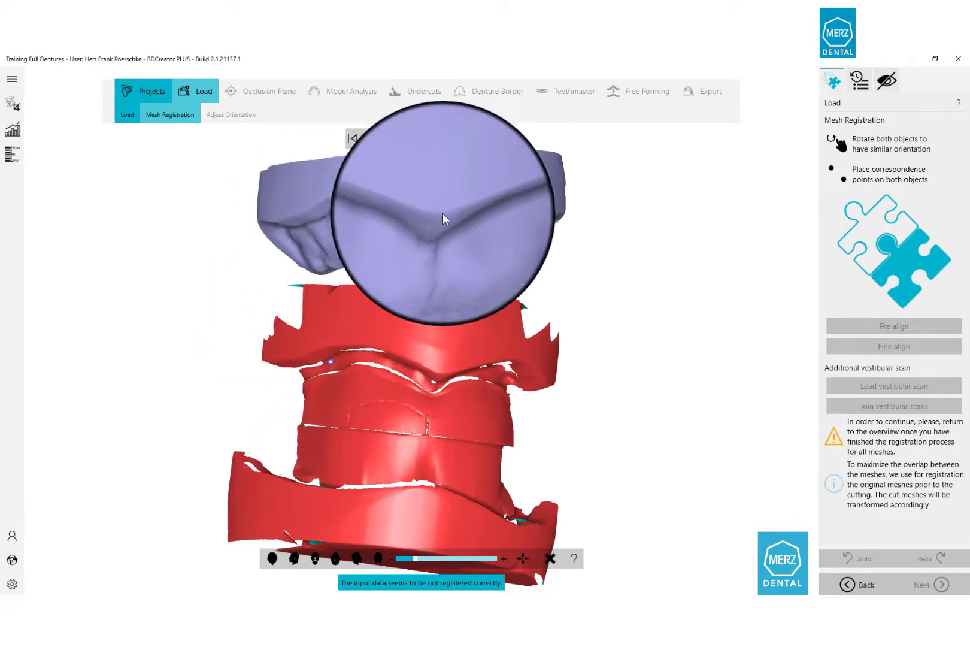
{"action": "left_click", "coordinate": [443, 213]}
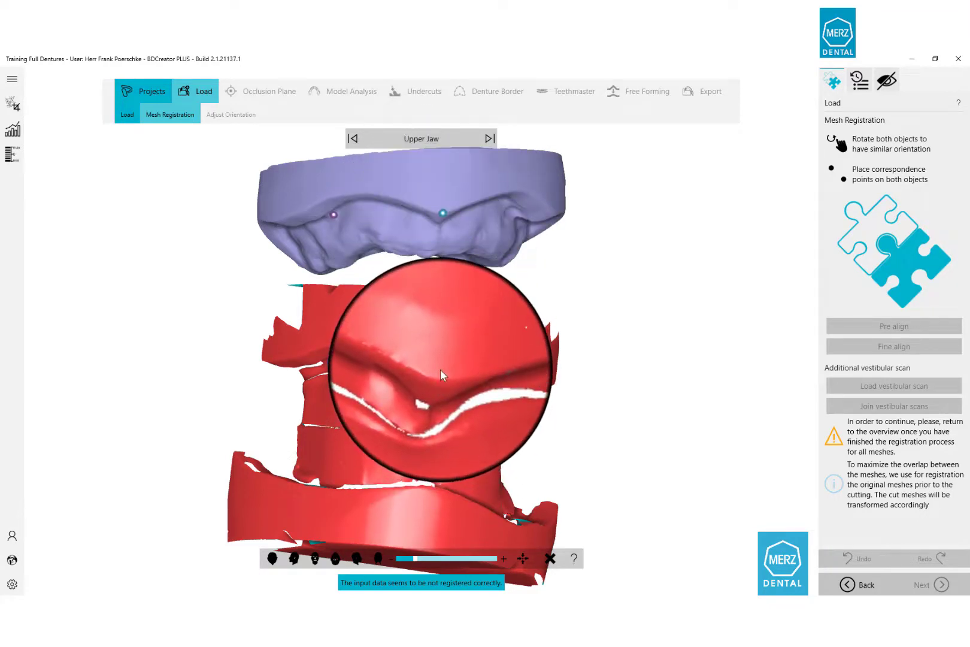
{"action": "left_click", "coordinate": [420, 372]}
{"action": "left_click_drag", "start_coordinate": [481, 347], "coordinate": [457, 338]}
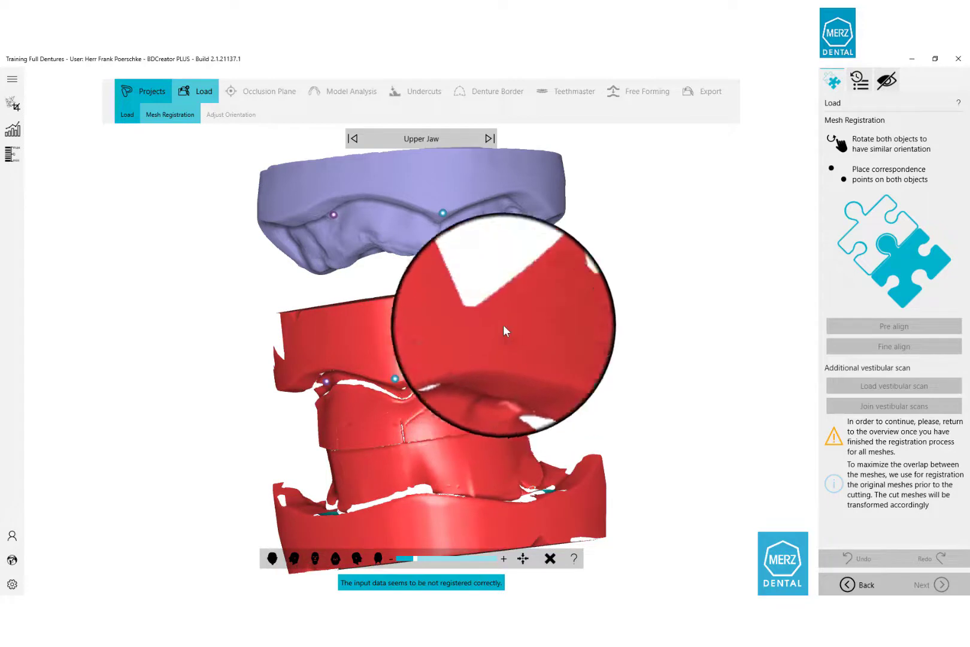
{"action": "left_click", "coordinate": [506, 210]}
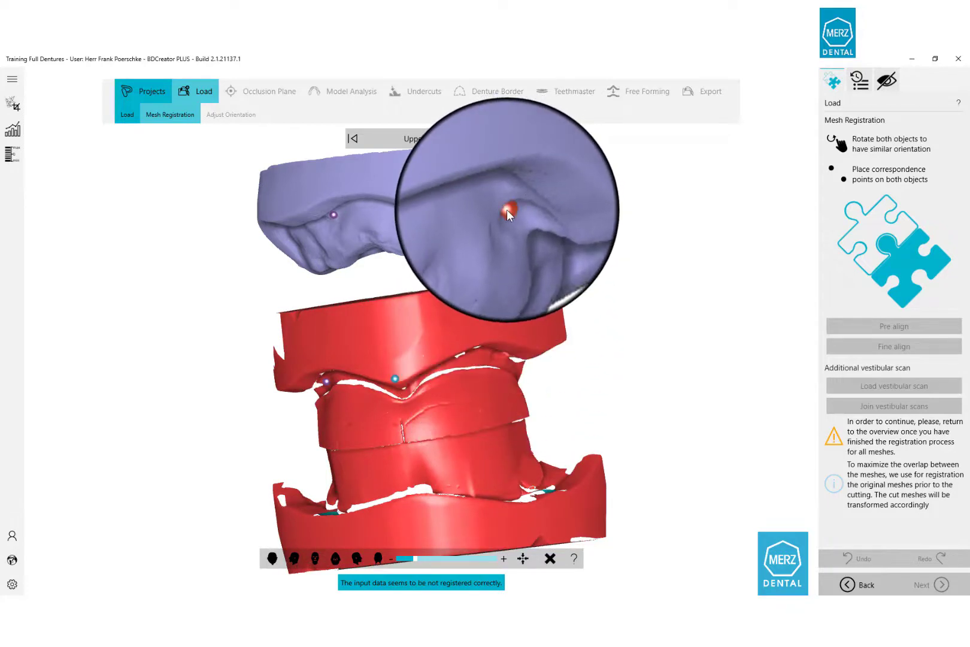
{"action": "left_click", "coordinate": [495, 352]}
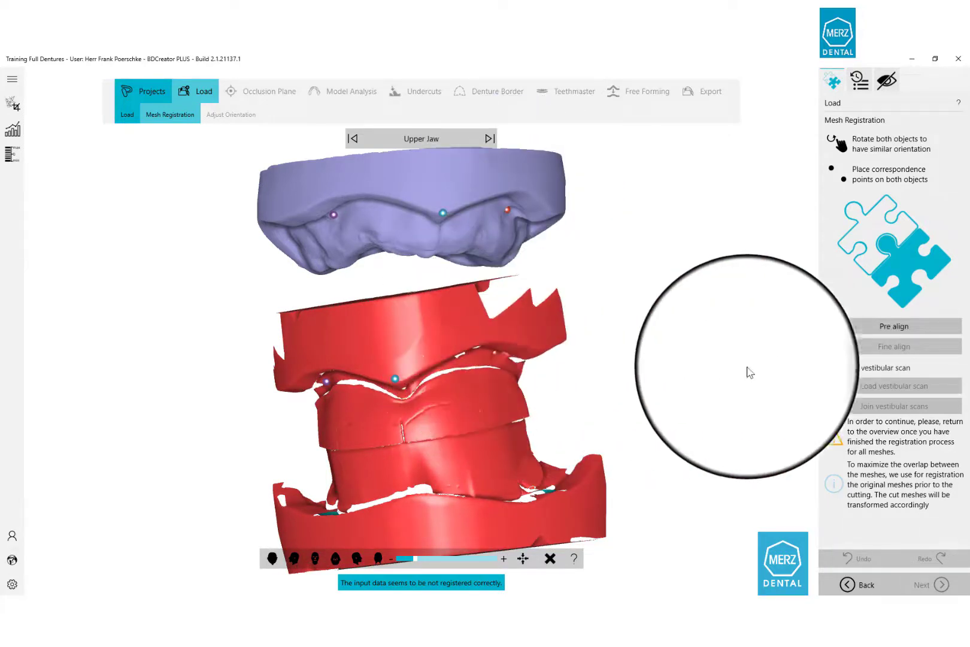
Run Pre align and then Fine align on the upper jaw meshes.
{"action": "left_click", "coordinate": [860, 332]}
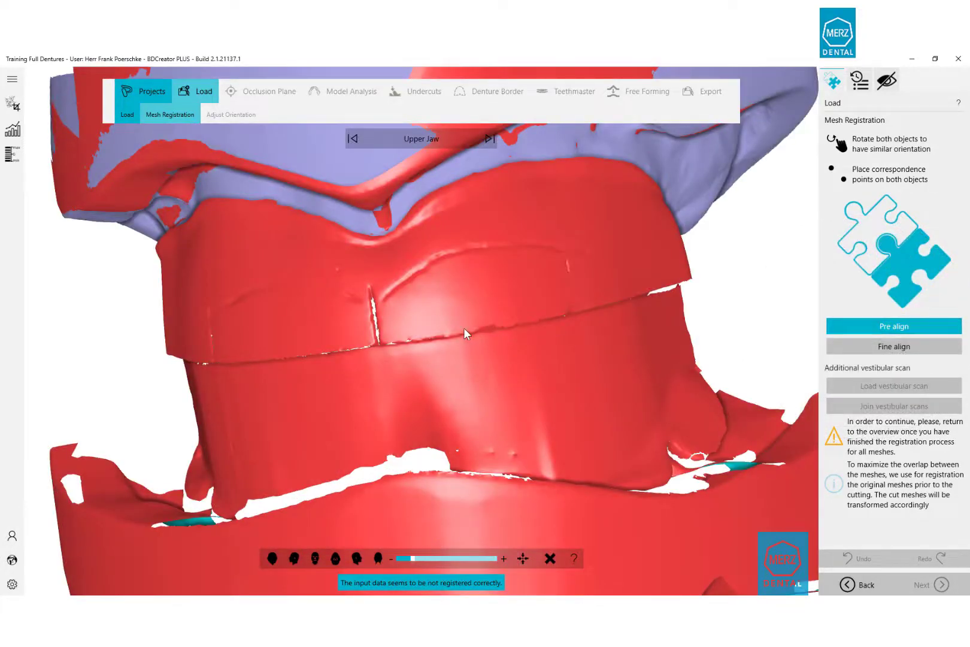
{"action": "scroll", "coordinate": [464, 328], "scroll_direction": "down", "scroll_amount": 3}
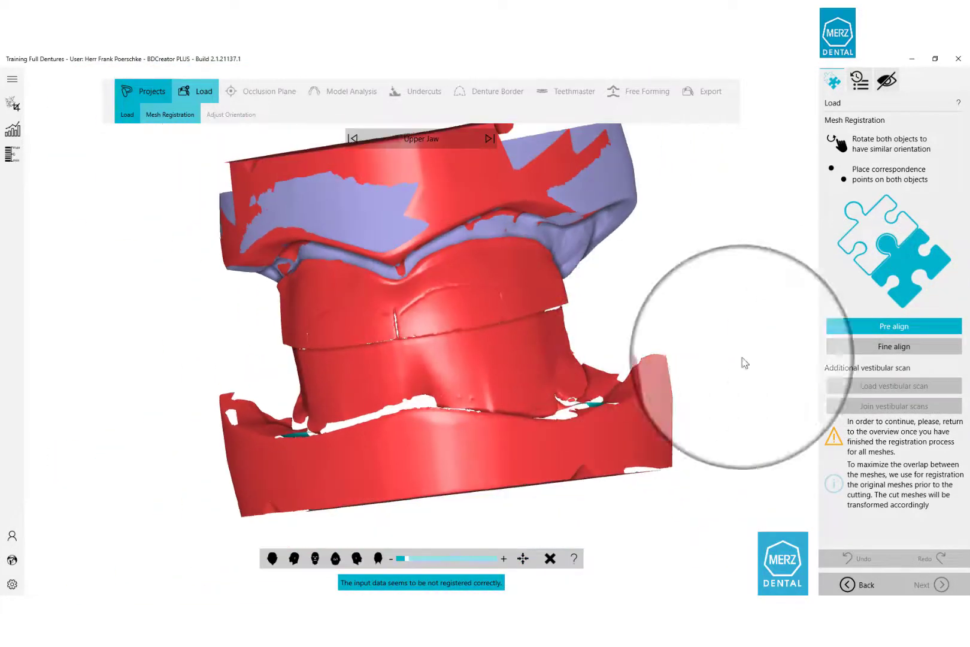
{"action": "left_click", "coordinate": [857, 347]}
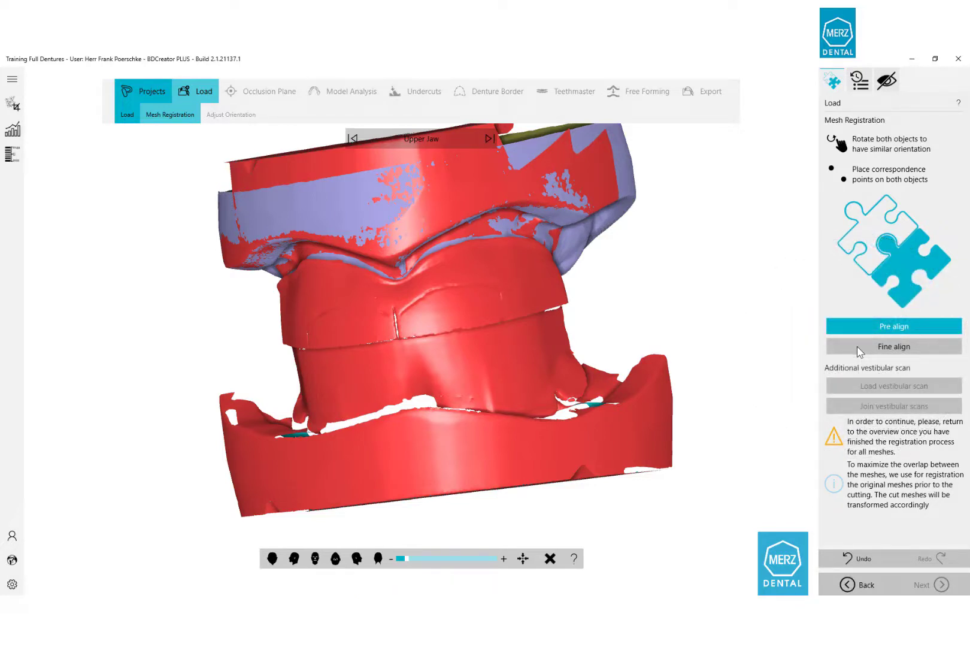
{"action": "left_click", "coordinate": [857, 346]}
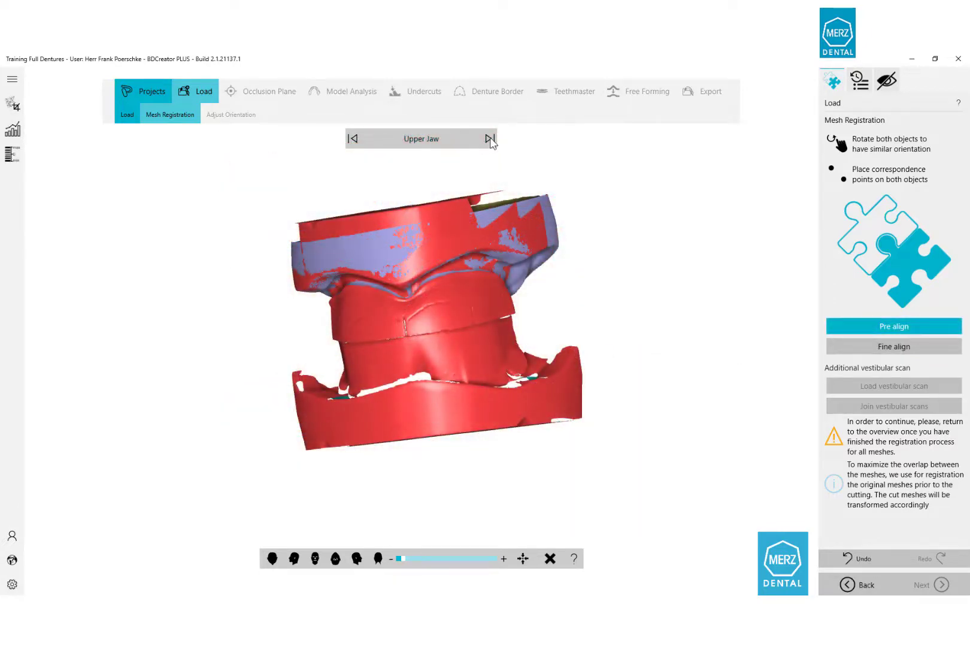
Switch to Lower Jaw and place three matching point pairs on the denture scan and lower model.
{"action": "left_click", "coordinate": [490, 139]}
{"action": "middle_click_drag", "start_coordinate": [450, 181], "coordinate": [636, 139]}
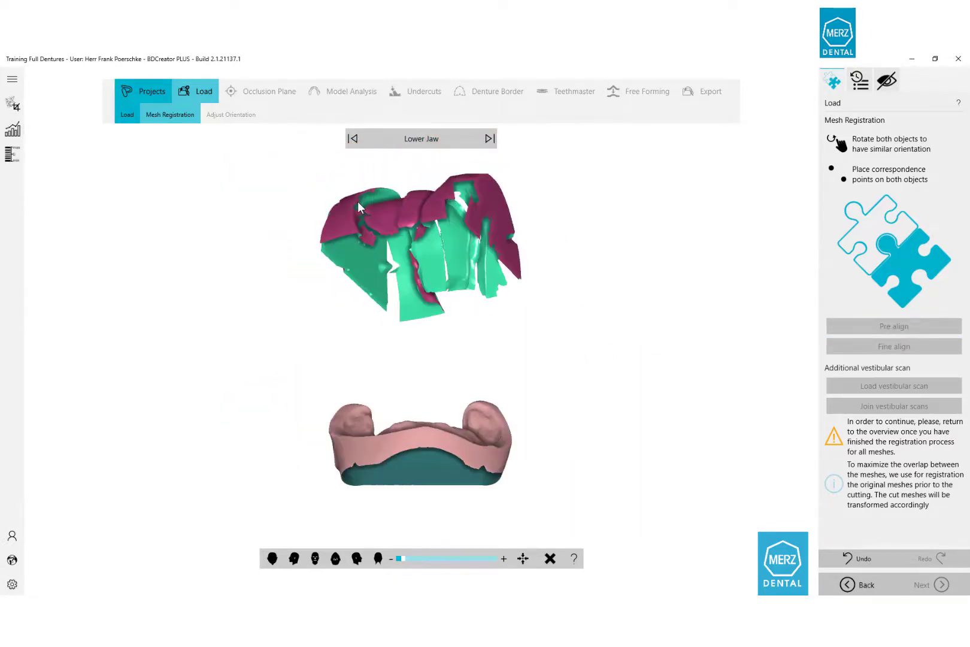
{"action": "middle_click_drag", "start_coordinate": [358, 204], "coordinate": [423, 441]}
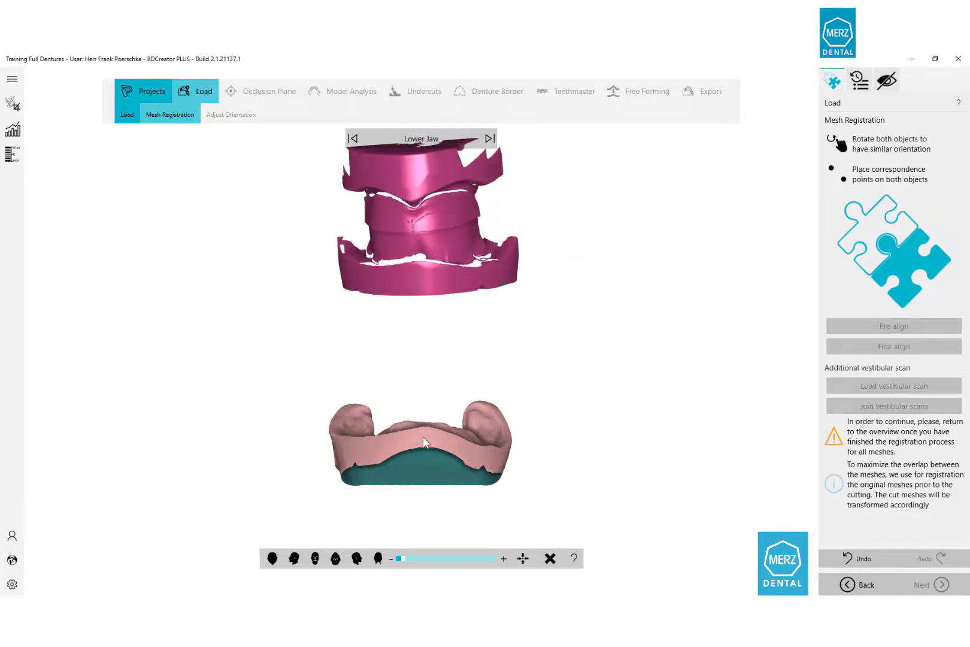
{"action": "scroll", "coordinate": [422, 436], "scroll_direction": "up", "scroll_amount": 5}
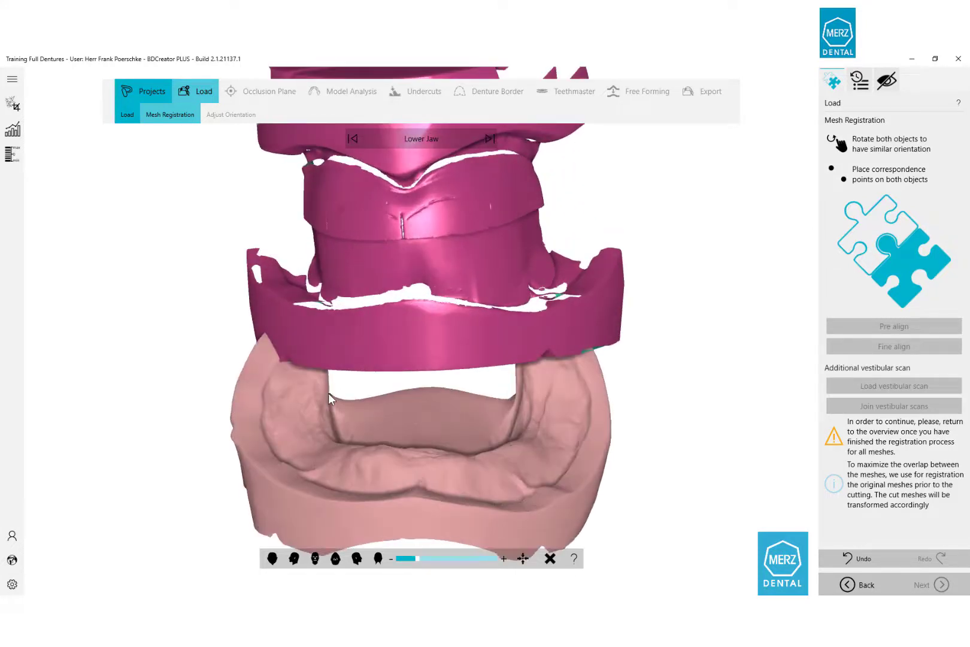
{"action": "middle_click_drag", "start_coordinate": [460, 340], "coordinate": [459, 347]}
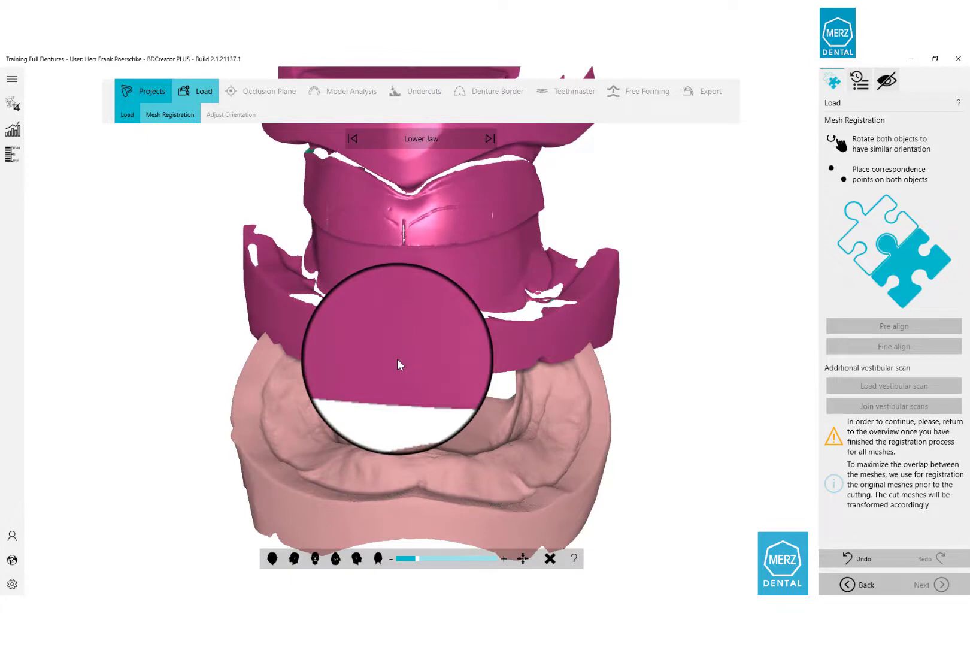
{"action": "left_click", "coordinate": [294, 274]}
{"action": "left_click", "coordinate": [262, 405]}
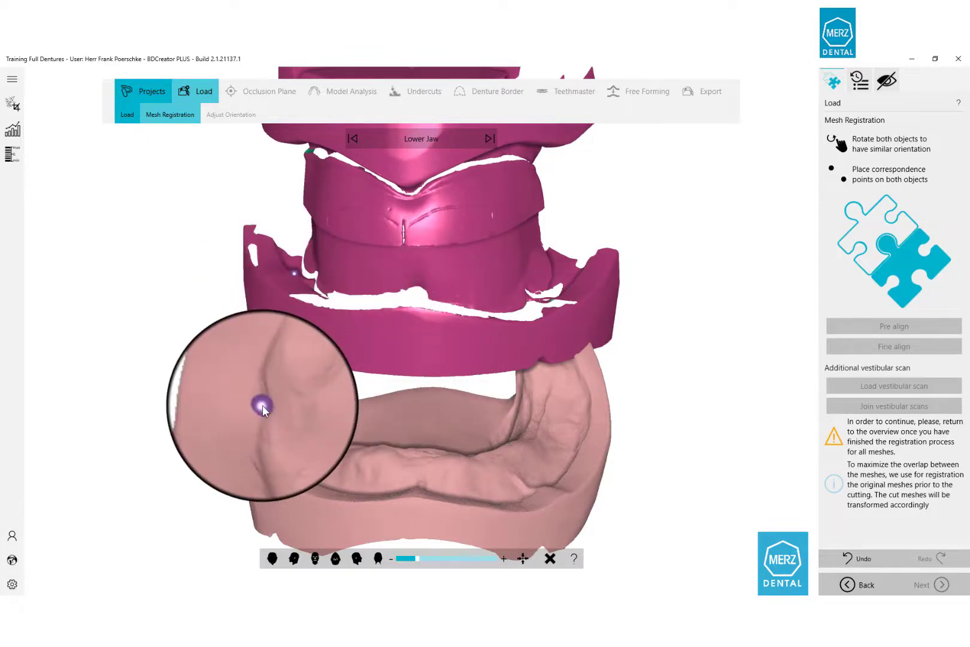
{"action": "left_click", "coordinate": [429, 320]}
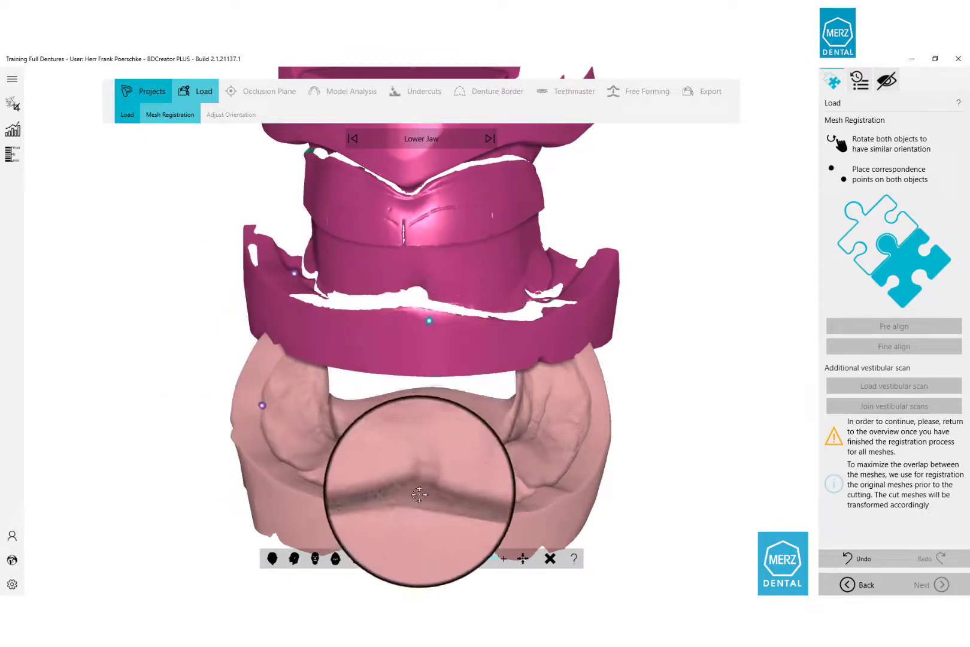
{"action": "left_click", "coordinate": [419, 461]}
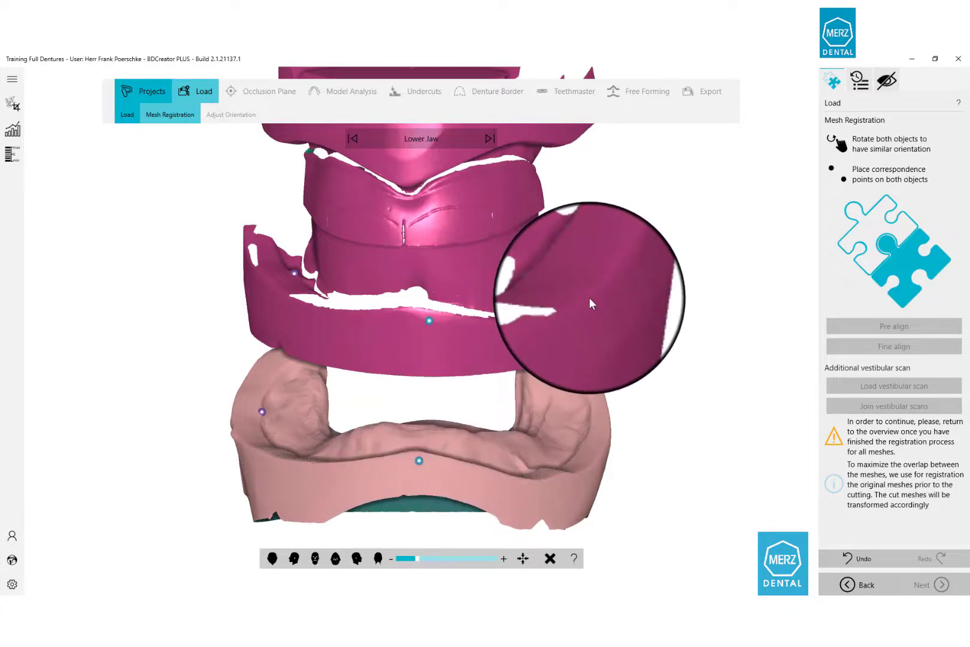
{"action": "left_click", "coordinate": [541, 354]}
{"action": "left_click", "coordinate": [545, 514]}
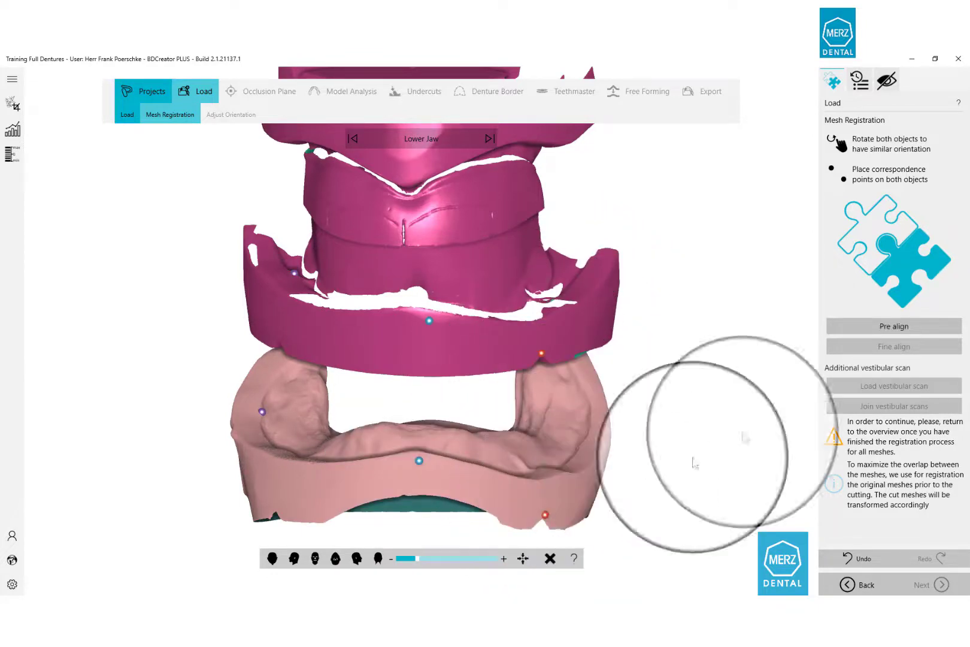
Run Pre align and then Fine align on the lower jaw meshes.
{"action": "left_click", "coordinate": [905, 326]}
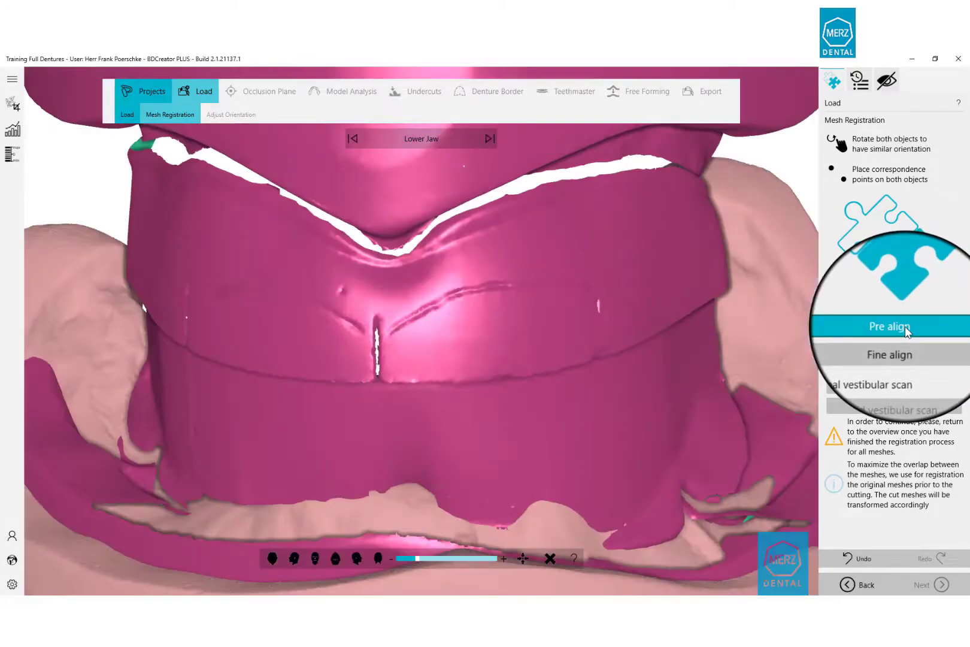
{"action": "scroll", "coordinate": [467, 366], "scroll_direction": "down", "scroll_amount": 3}
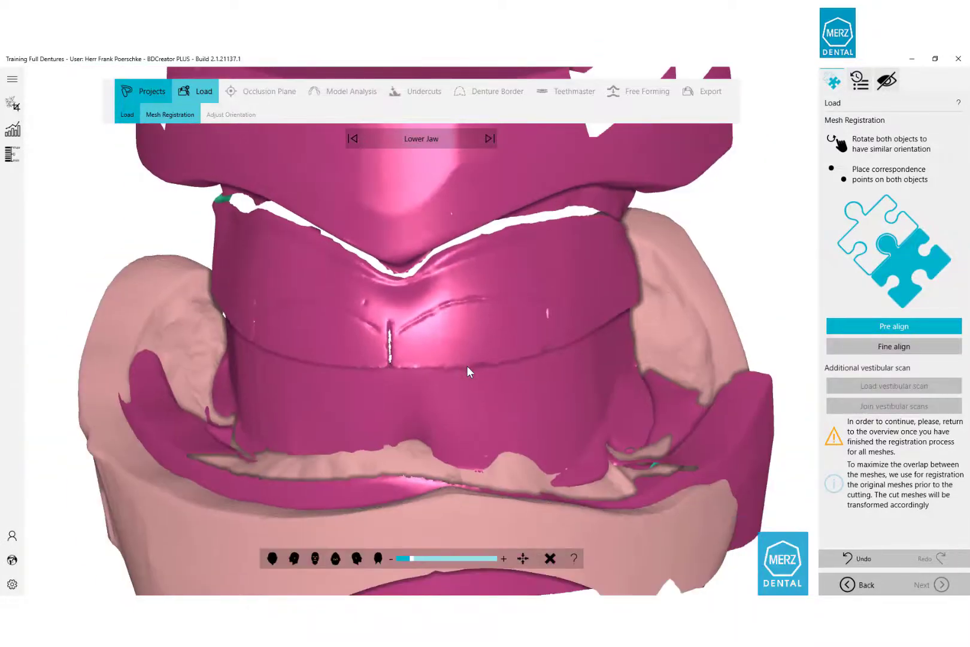
{"action": "scroll", "coordinate": [467, 371], "scroll_direction": "down", "scroll_amount": 3}
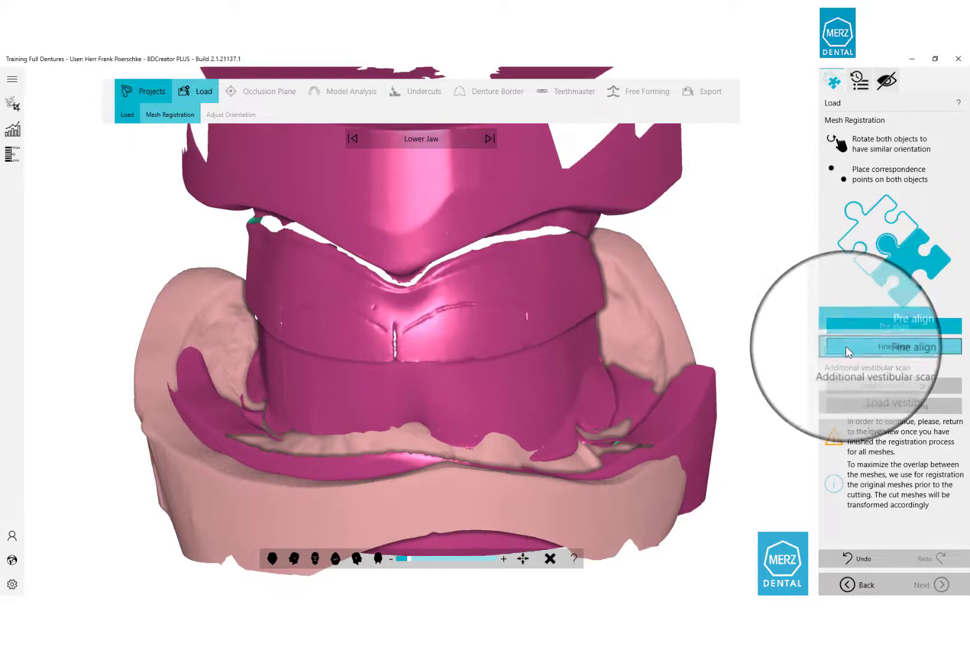
{"action": "left_click", "coordinate": [846, 346]}
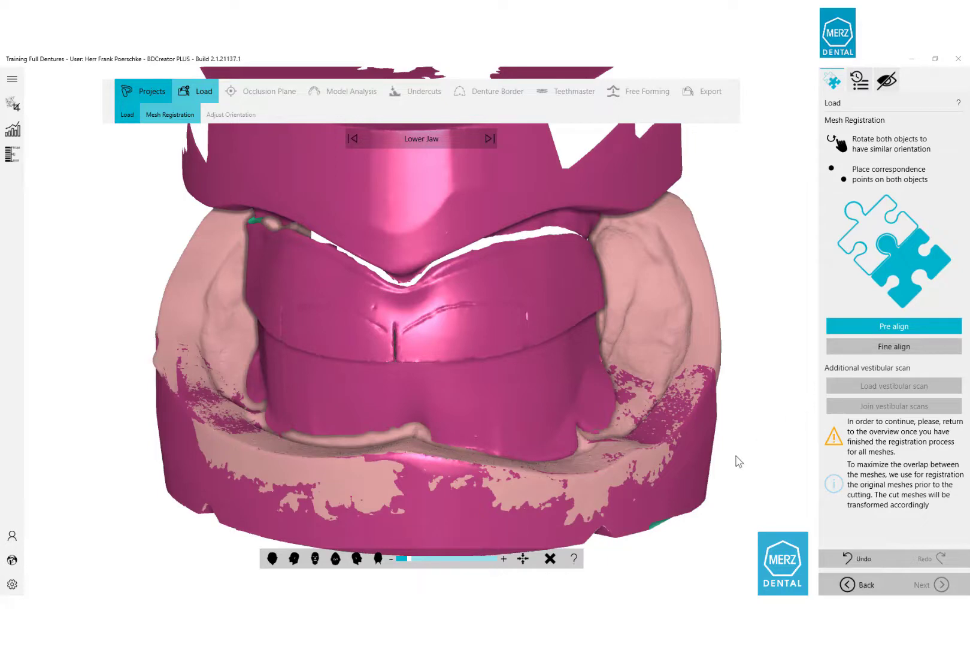
Open the Registration Overview, check the overlaid jaws from the front, and proceed to Occlusion Plane.
{"action": "left_click", "coordinate": [353, 138]}
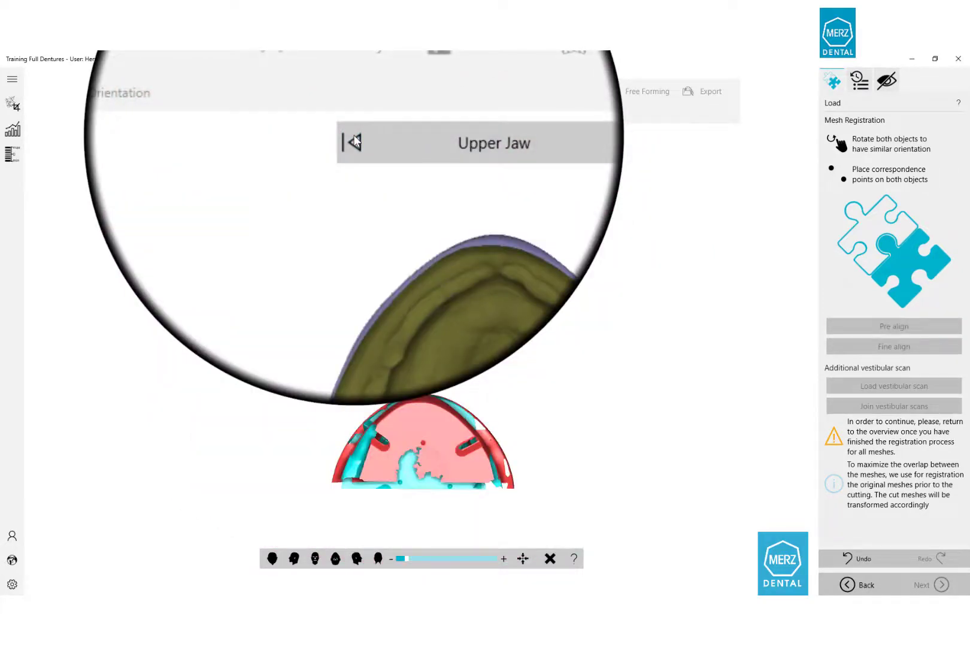
{"action": "left_click", "coordinate": [355, 141]}
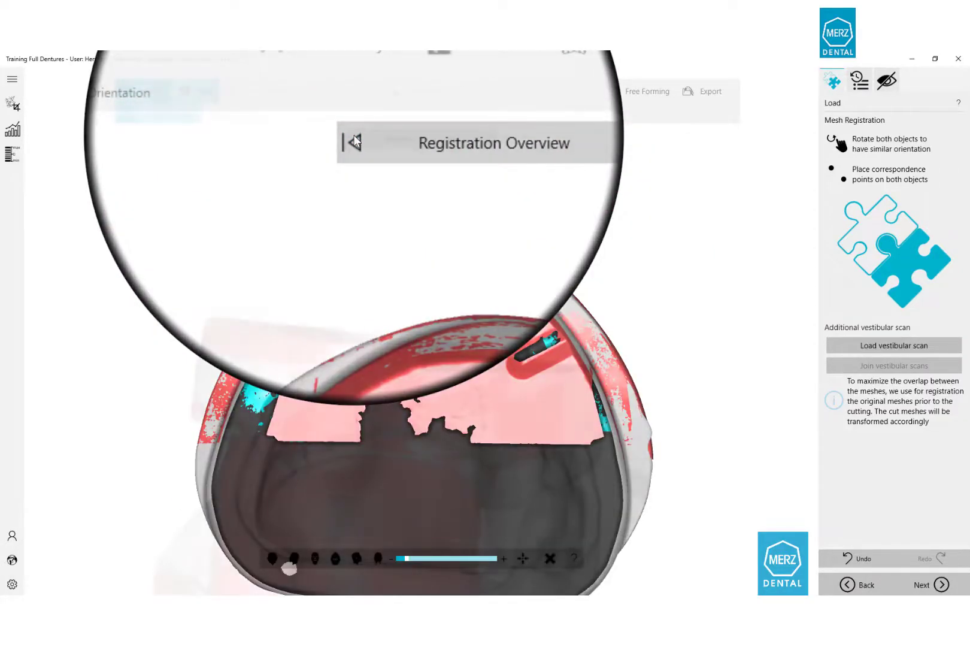
{"action": "right_click_drag", "start_coordinate": [368, 287], "coordinate": [380, 329]}
{"action": "right_click_drag", "start_coordinate": [380, 330], "coordinate": [388, 361]}
{"action": "right_click_drag", "start_coordinate": [388, 361], "coordinate": [297, 392]}
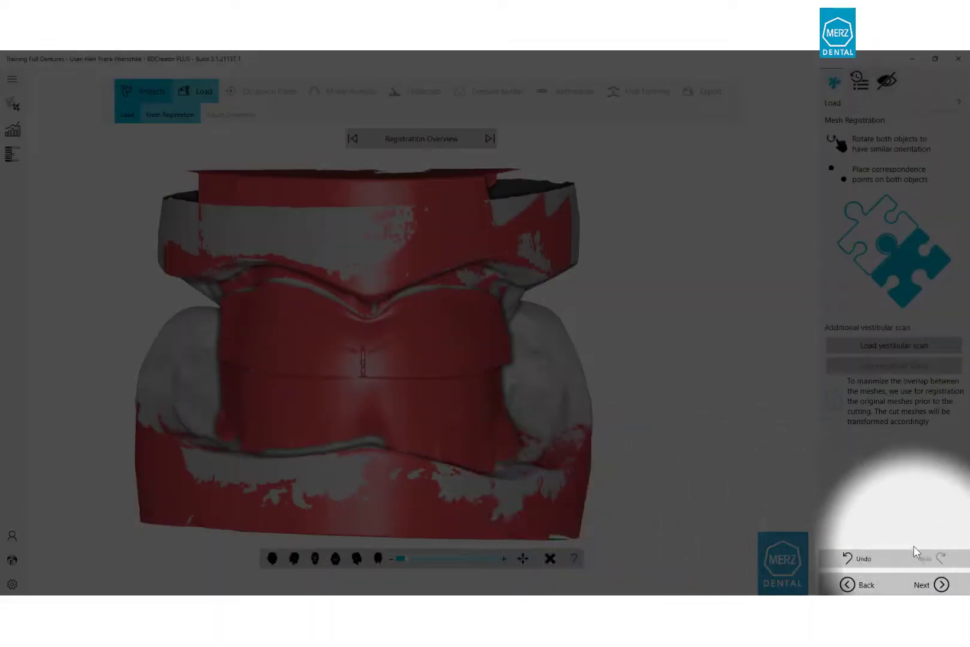
{"action": "left_click", "coordinate": [931, 582]}
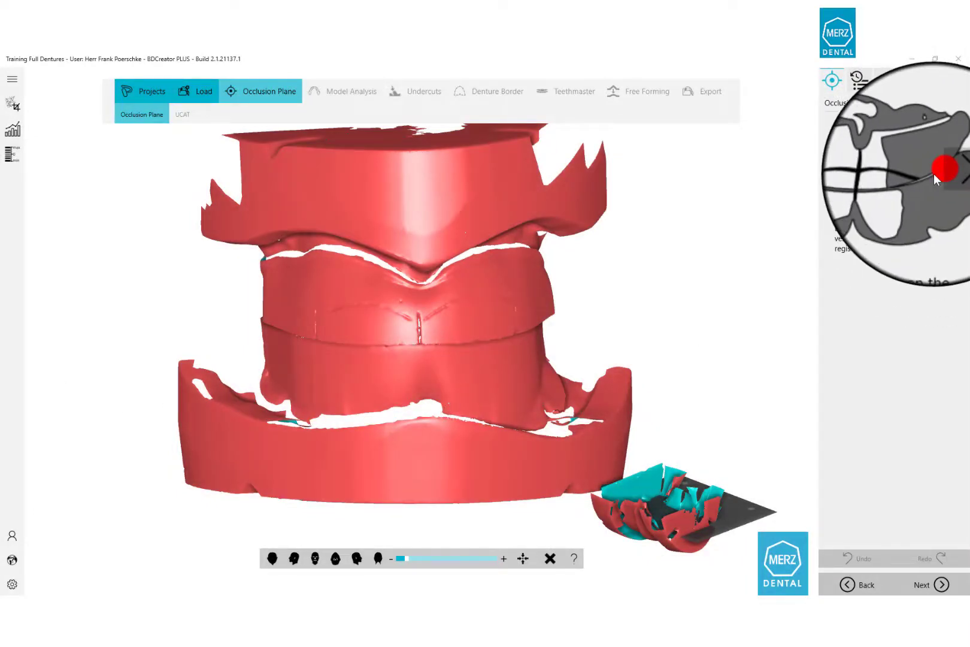
Set the left and midline feature points on the vestibular scan, then orbit and zoom the plane preview.
{"action": "middle_click_drag", "start_coordinate": [359, 382], "coordinate": [347, 378]}
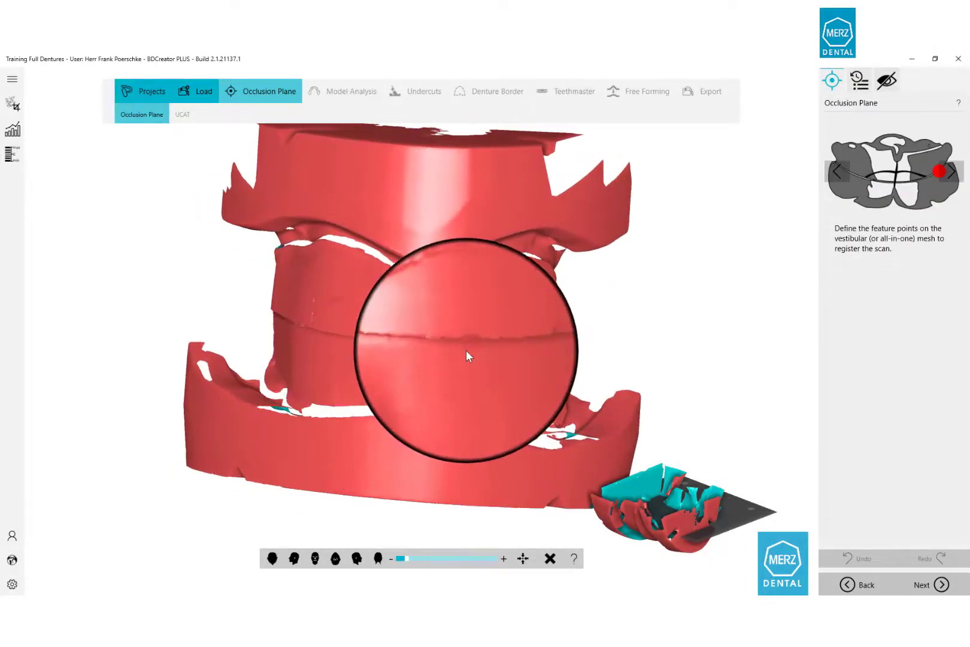
{"action": "middle_click_drag", "start_coordinate": [467, 351], "coordinate": [425, 341]}
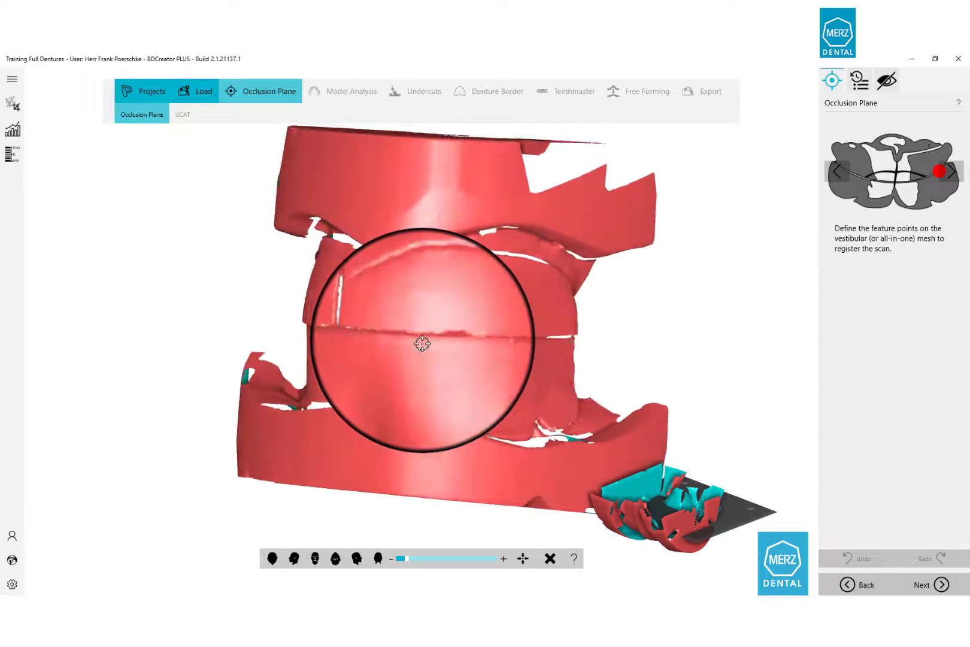
{"action": "left_click", "coordinate": [535, 338]}
{"action": "mouse_move", "coordinate": [332, 345]}
{"action": "middle_mouse_down"}
{"action": "mouse_move", "coordinate": [450, 358]}
{"action": "mouse_move", "coordinate": [510, 349]}
{"action": "mouse_move", "coordinate": [352, 342]}
{"action": "middle_mouse_up"}
{"action": "left_click", "coordinate": [316, 356]}
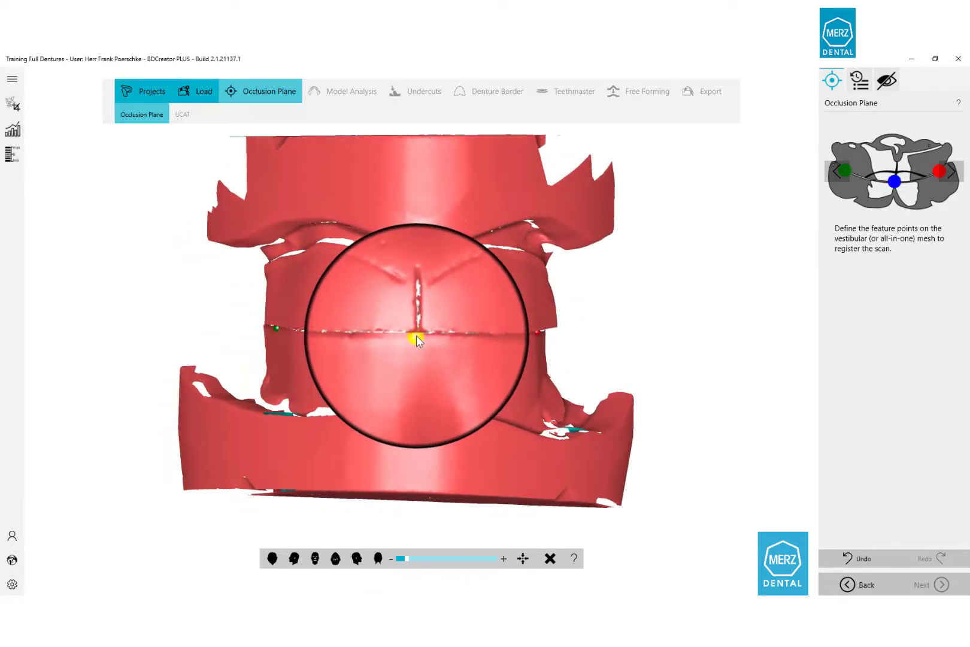
{"action": "left_click", "coordinate": [416, 335]}
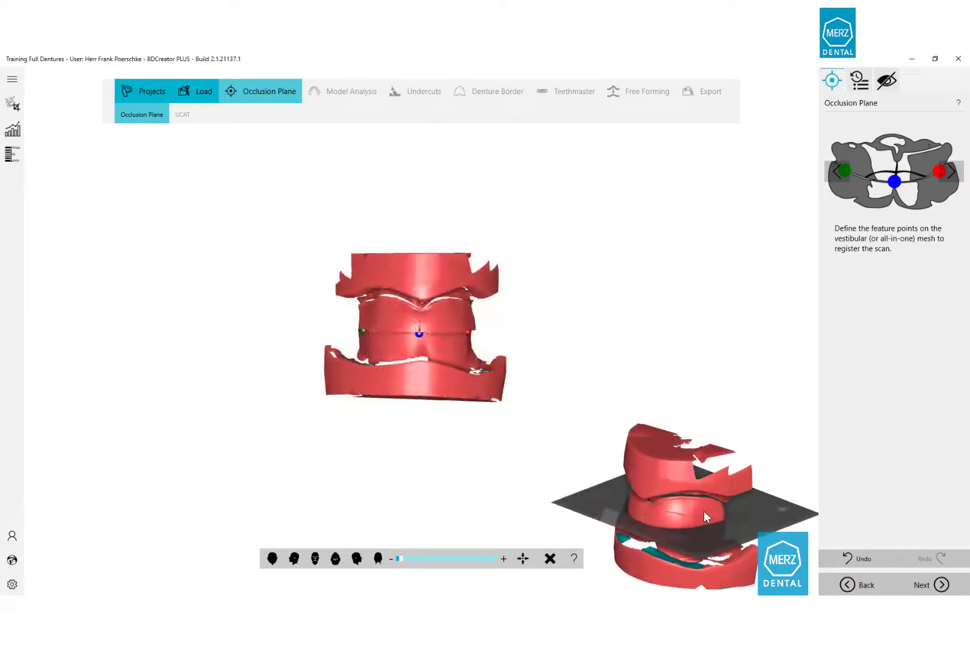
{"action": "left_click_drag", "start_coordinate": [703, 511], "coordinate": [651, 382]}
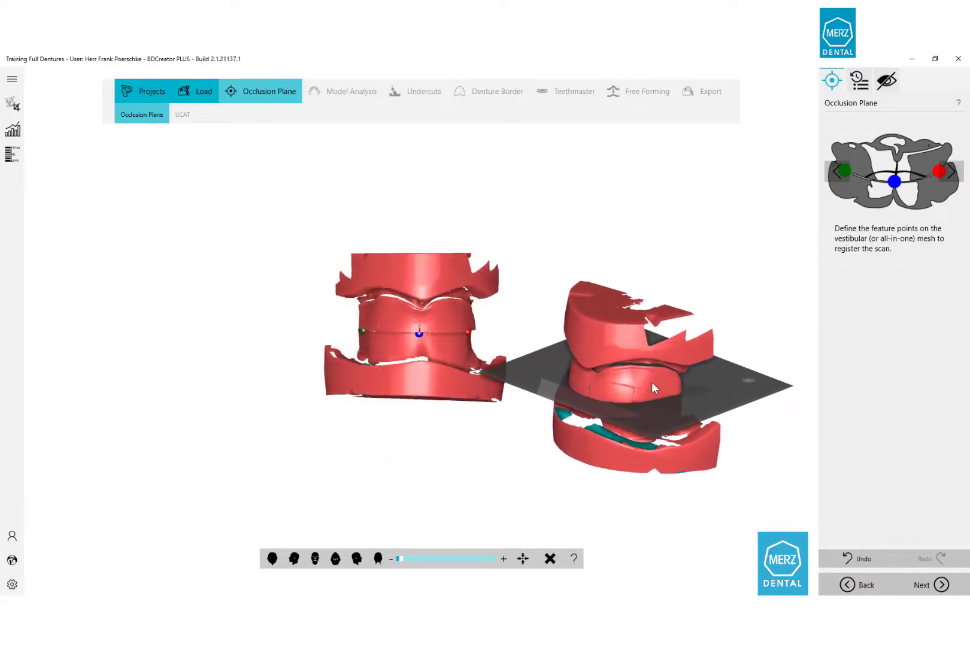
{"action": "middle_click_drag", "start_coordinate": [651, 382], "coordinate": [649, 438]}
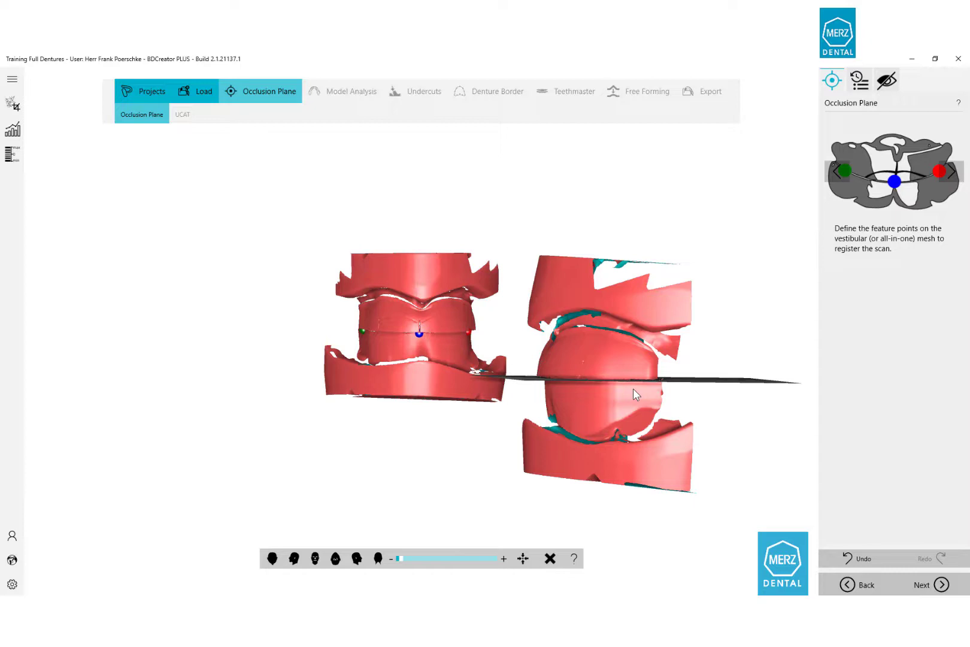
{"action": "scroll", "coordinate": [633, 388], "scroll_direction": "up", "scroll_amount": 5}
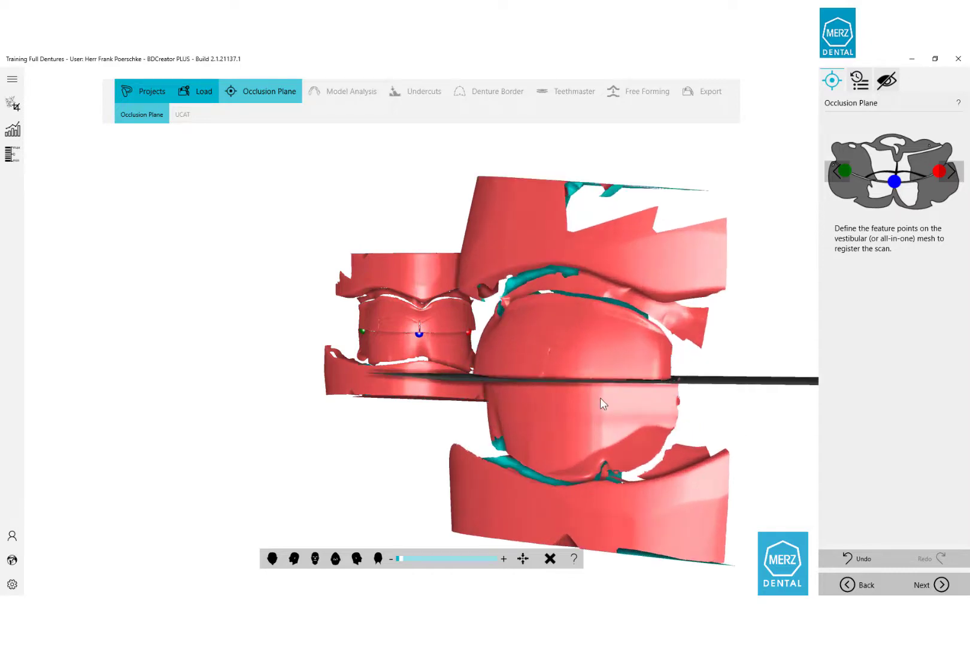
Move to the UCAT alignment step and hide the vestibular scan.
{"action": "left_click", "coordinate": [916, 585]}
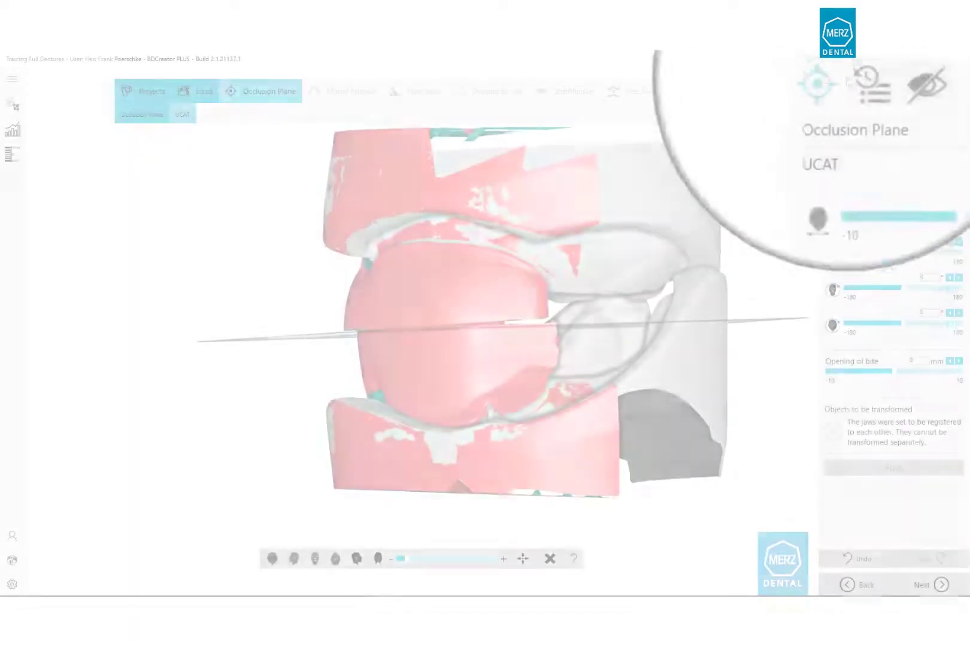
{"action": "left_click", "coordinate": [886, 80]}
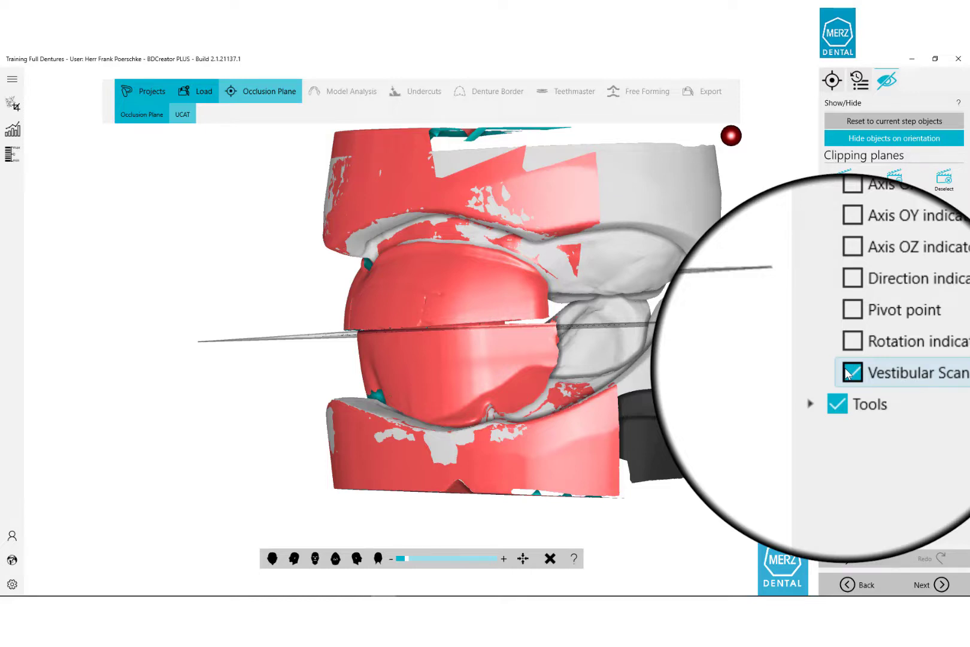
{"action": "left_click", "coordinate": [848, 370]}
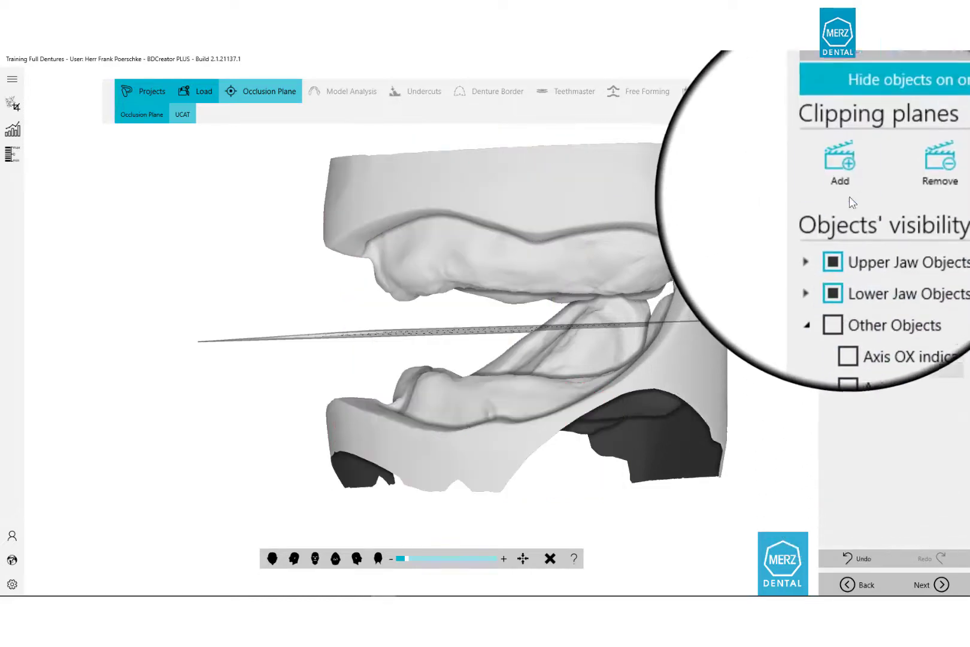
{"action": "left_click", "coordinate": [831, 79]}
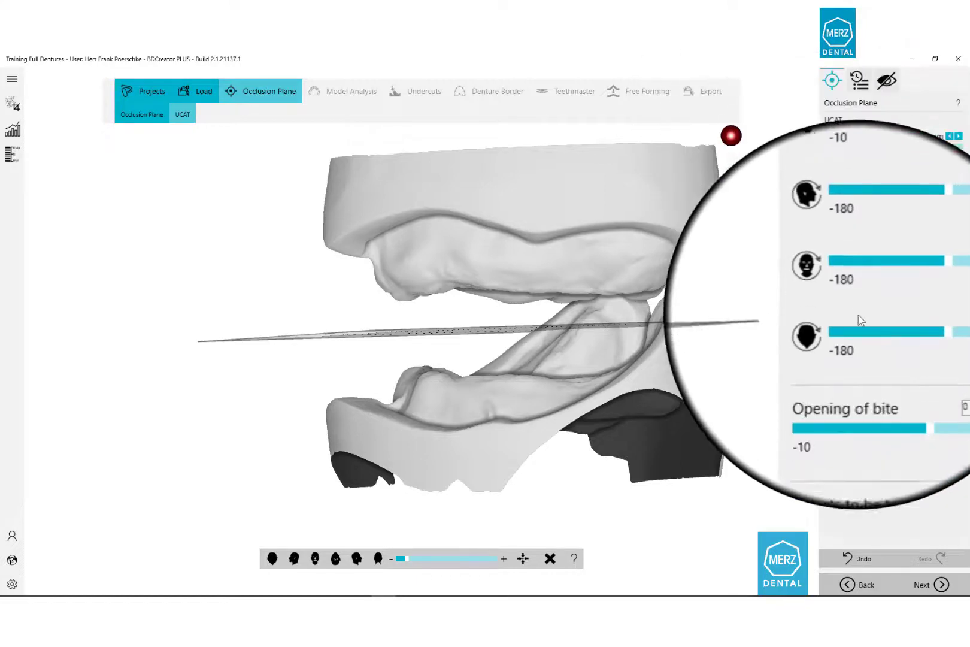
Open the bite to about 4.2 mm to separate the jaws, then show the vestibular scan again.
{"action": "mouse_move", "coordinate": [889, 376]}
{"action": "left_mouse_down"}
{"action": "mouse_move", "coordinate": [920, 372]}
{"action": "mouse_move", "coordinate": [890, 372]}
{"action": "left_mouse_up"}
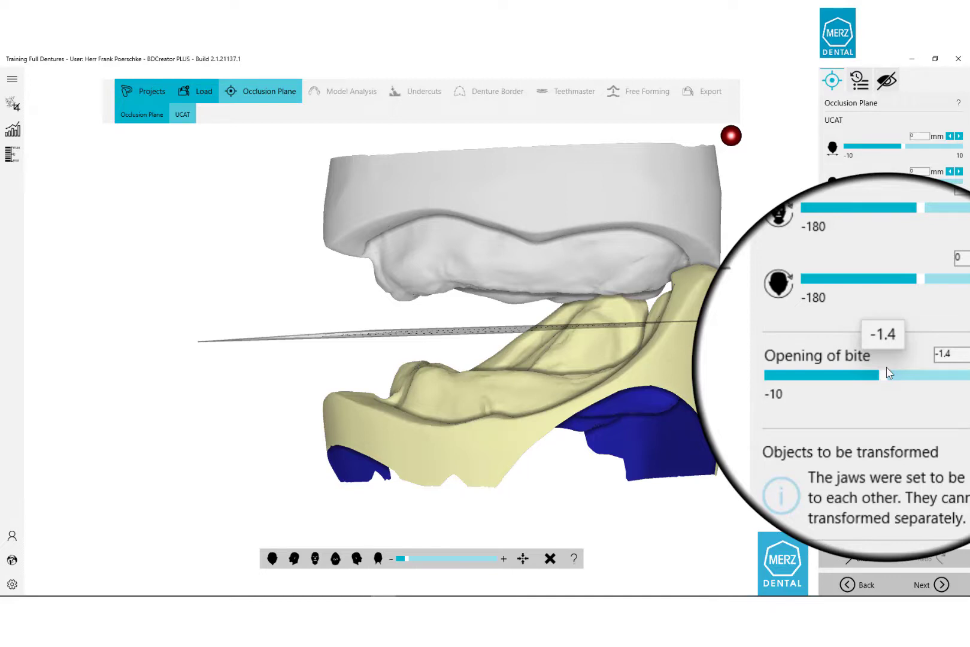
{"action": "left_click_drag", "start_coordinate": [887, 368], "coordinate": [925, 366]}
{"action": "left_click_drag", "start_coordinate": [924, 366], "coordinate": [926, 367]}
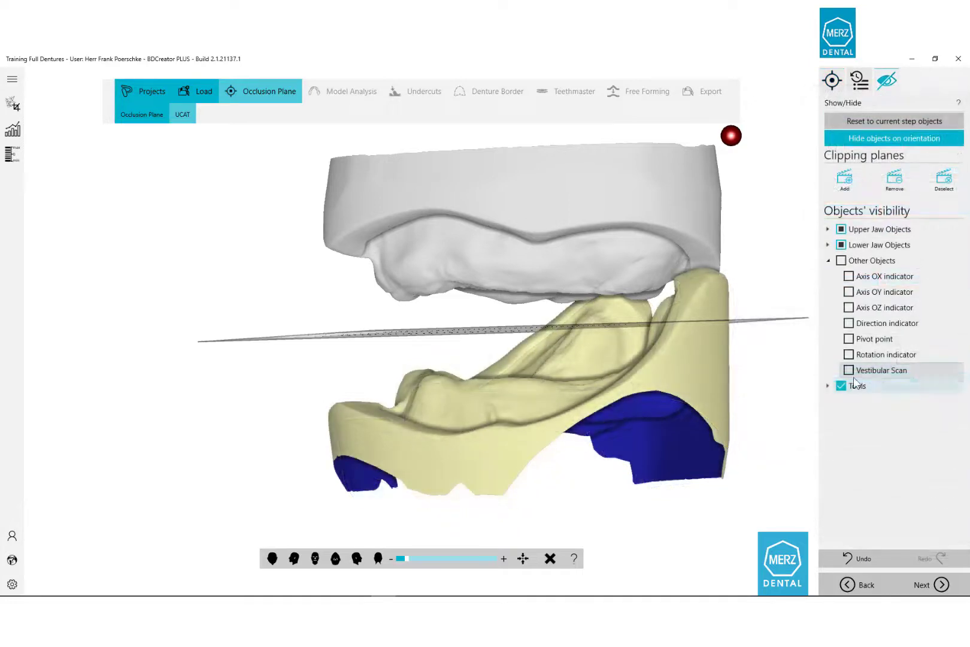
{"action": "left_click", "coordinate": [849, 371]}
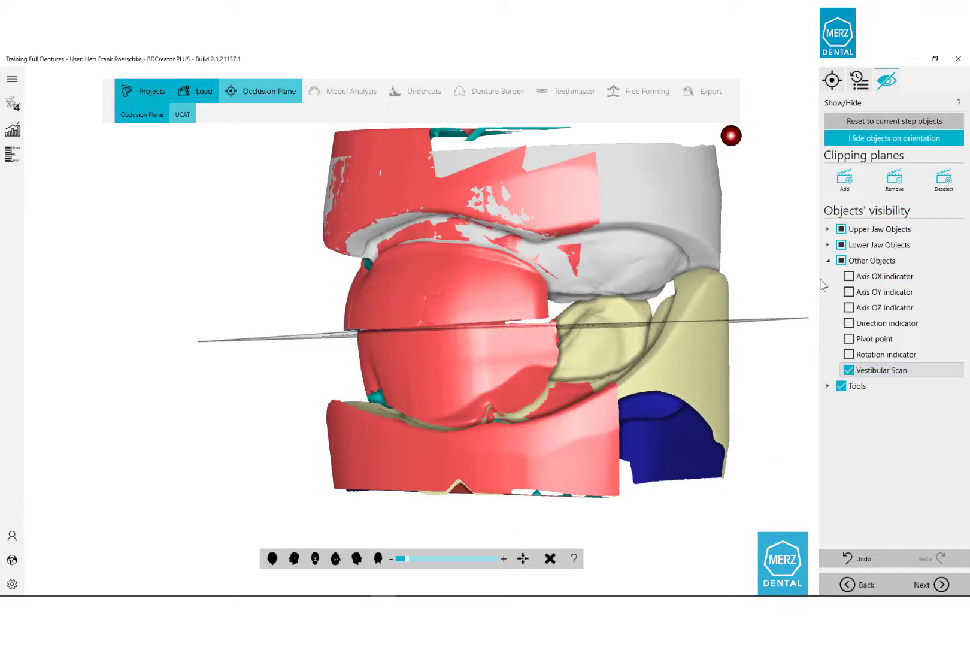
{"action": "left_click", "coordinate": [832, 80]}
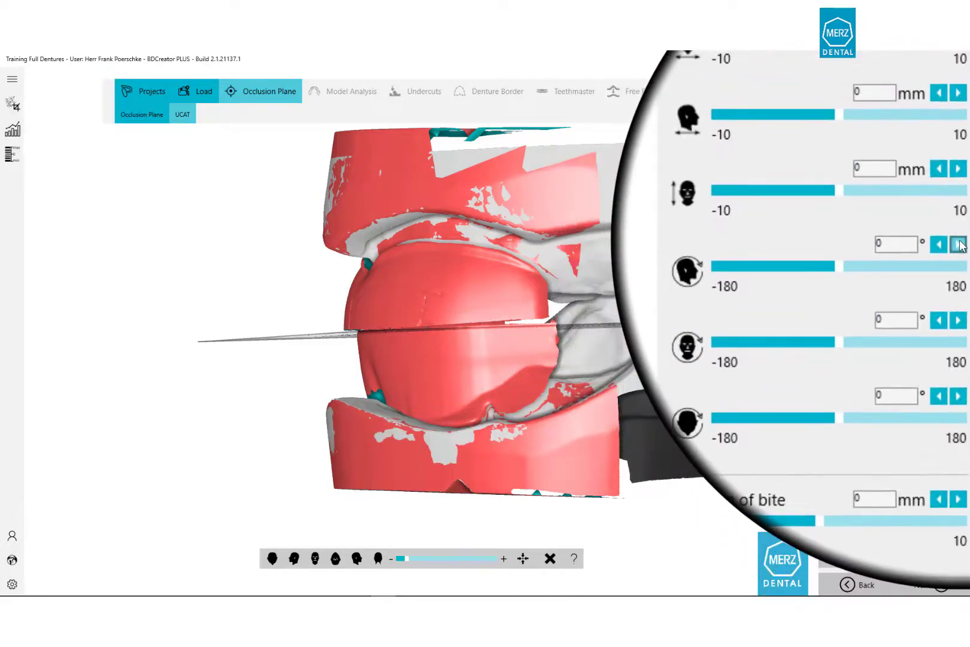
Tilt the jaw models by -1.8° and 0.2° and lower them 0.3 mm.
{"action": "left_click", "coordinate": [963, 241]}
{"action": "left_click", "coordinate": [951, 245]}
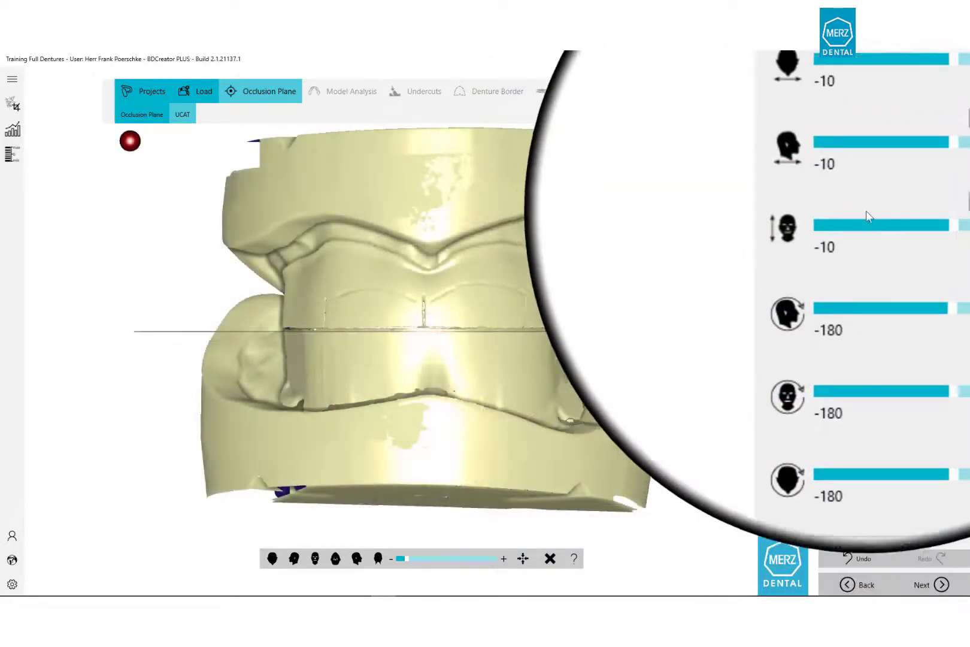
{"action": "left_click", "coordinate": [950, 209]}
{"action": "left_click", "coordinate": [950, 210]}
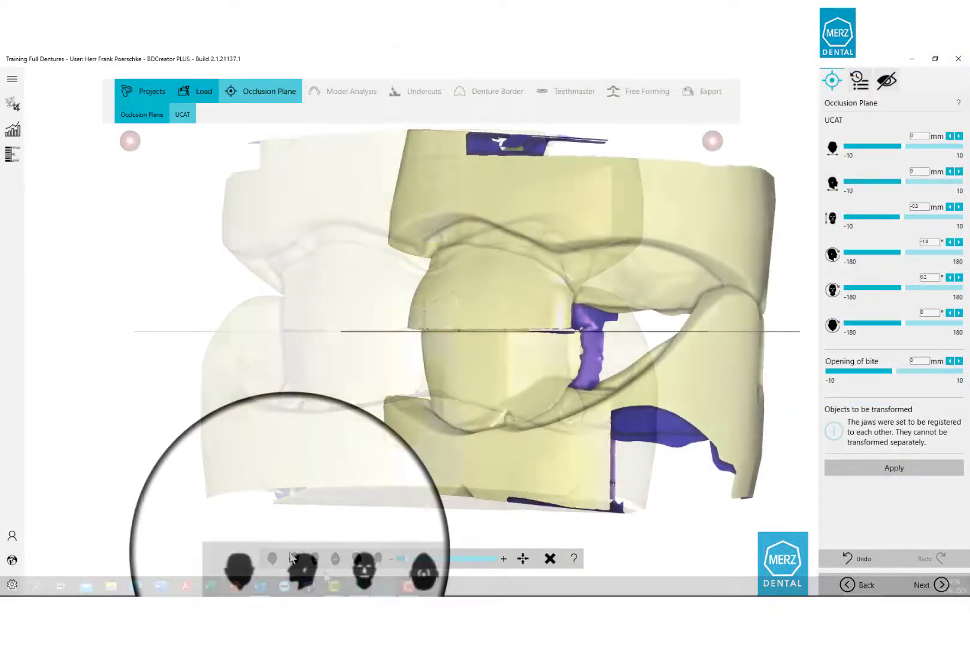
Check the alignment from the side and front views, then hide the vestibular scan.
{"action": "left_click", "coordinate": [356, 554]}
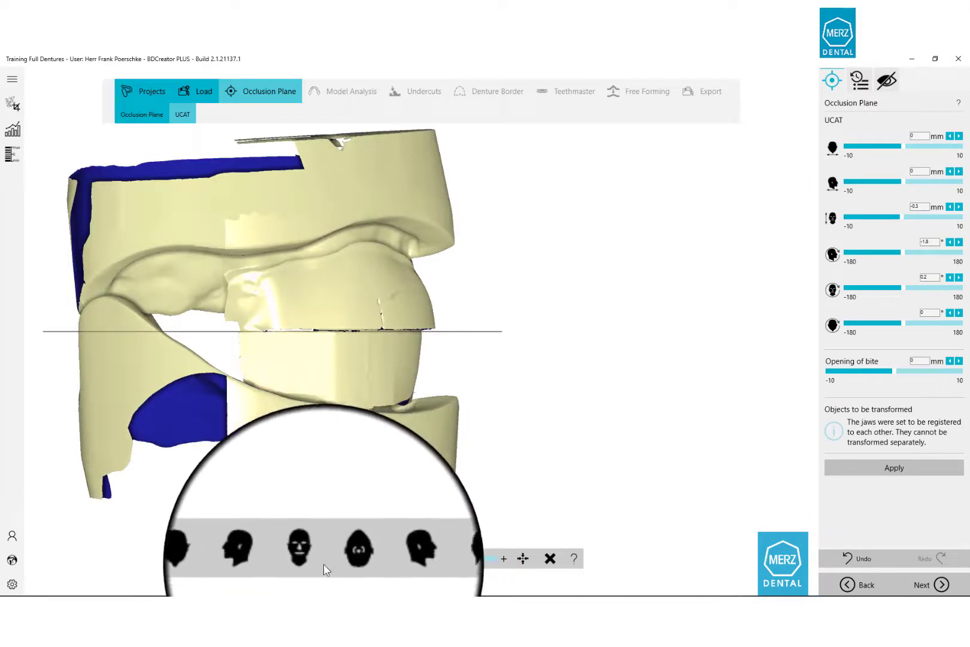
{"action": "left_click", "coordinate": [313, 558]}
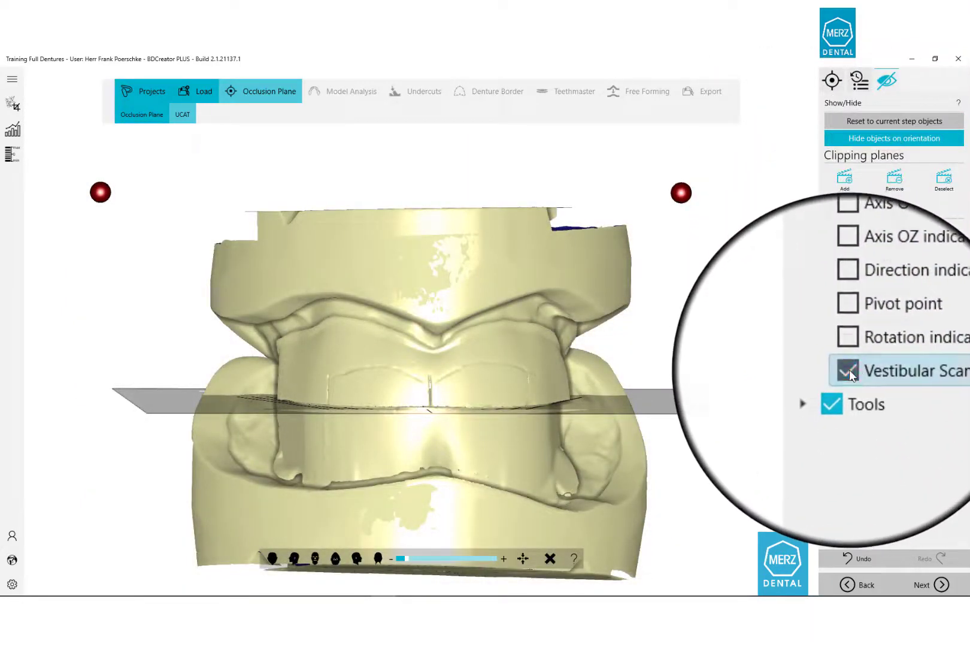
{"action": "left_click", "coordinate": [849, 370]}
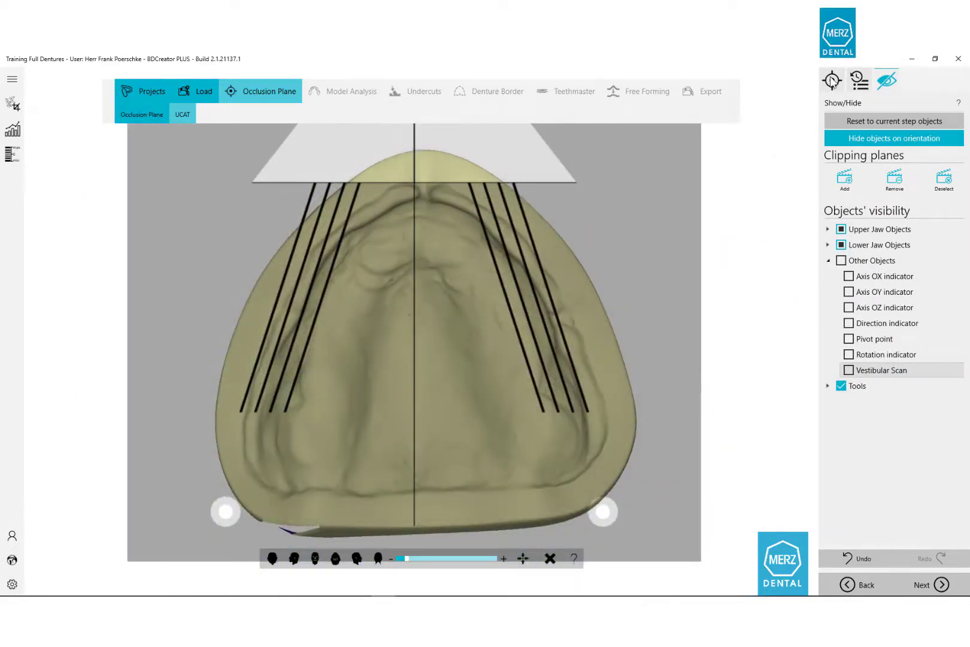
Shift the jaws to 3.8 mm and apply the UCAT alignment.
{"action": "left_click", "coordinate": [832, 82]}
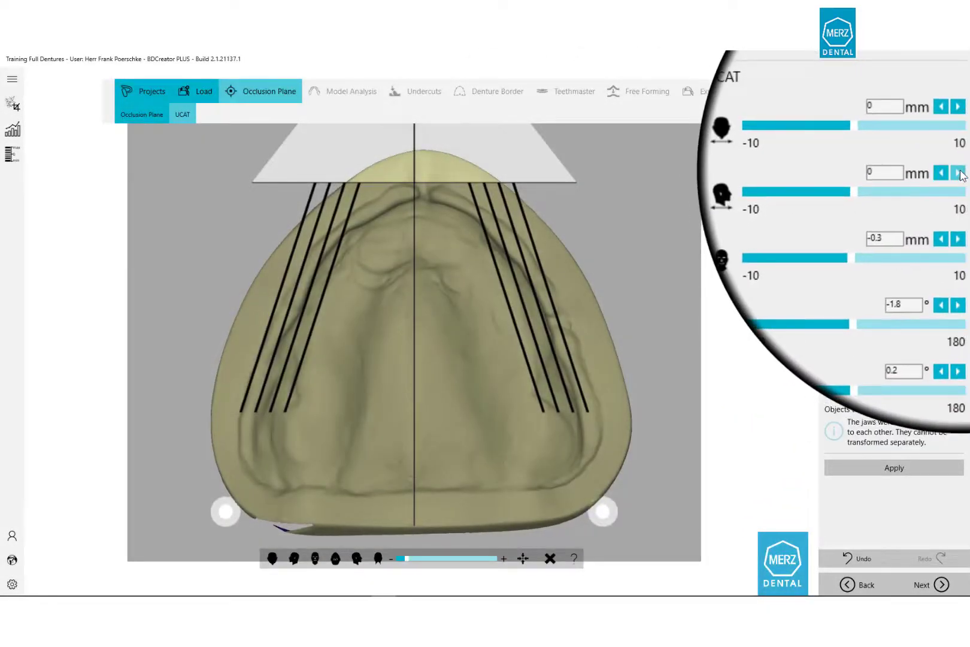
{"action": "left_click", "coordinate": [965, 172]}
{"action": "left_click", "coordinate": [960, 173]}
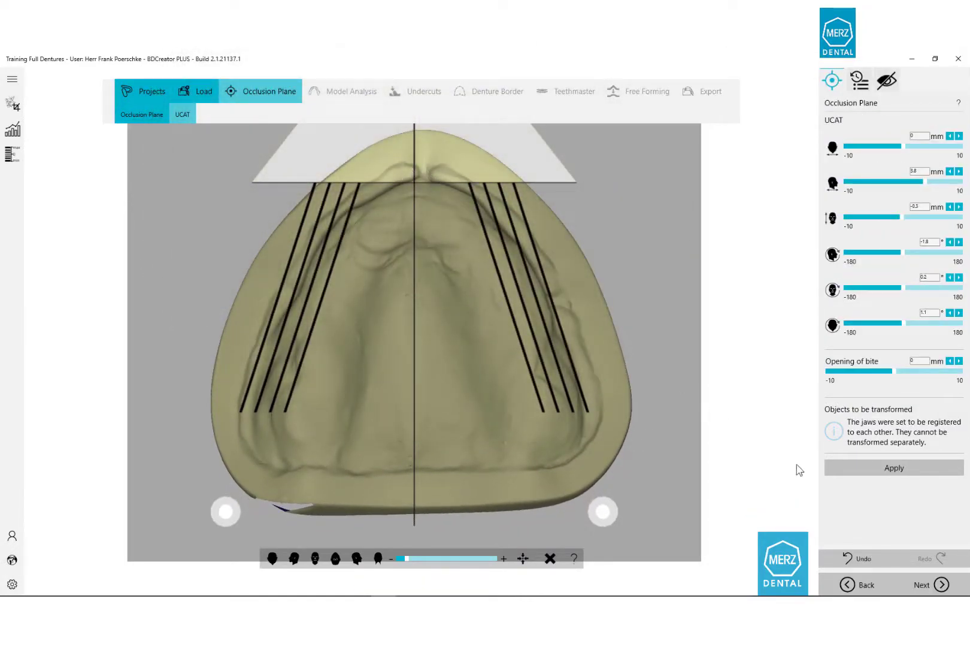
{"action": "left_click", "coordinate": [880, 467]}
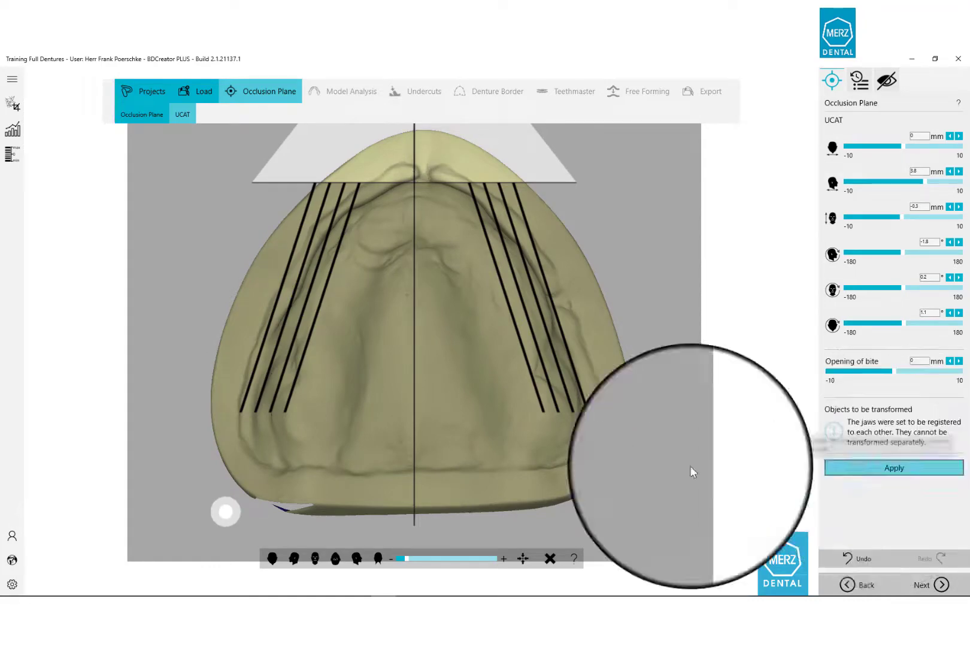
Show the vestibular scan over both jaws and apply the alignment again.
{"action": "middle_click_drag", "start_coordinate": [414, 219], "coordinate": [411, 346]}
{"action": "left_click", "coordinate": [887, 79]}
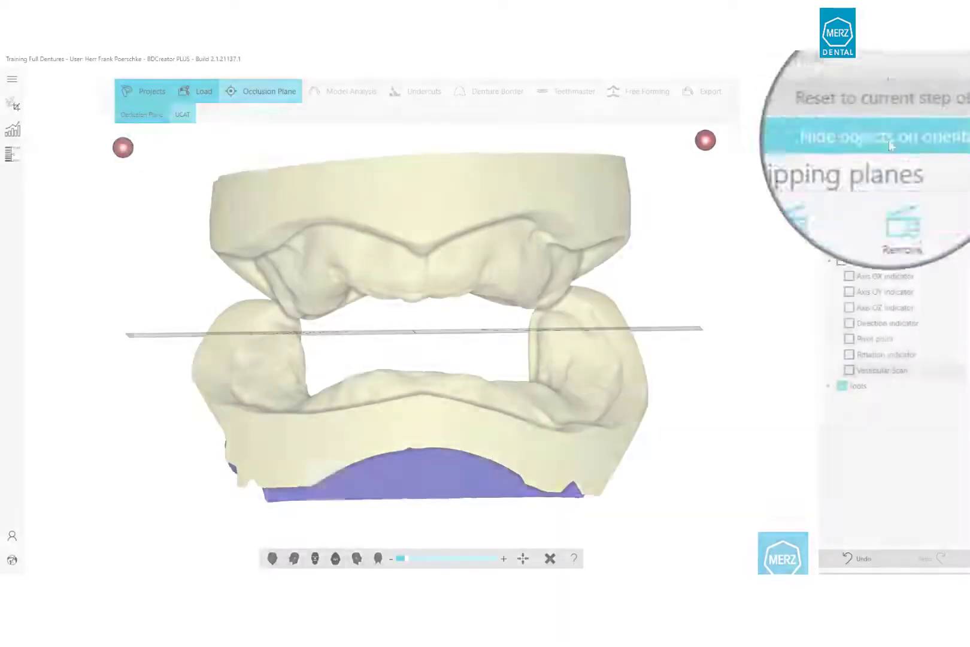
{"action": "left_click", "coordinate": [849, 370]}
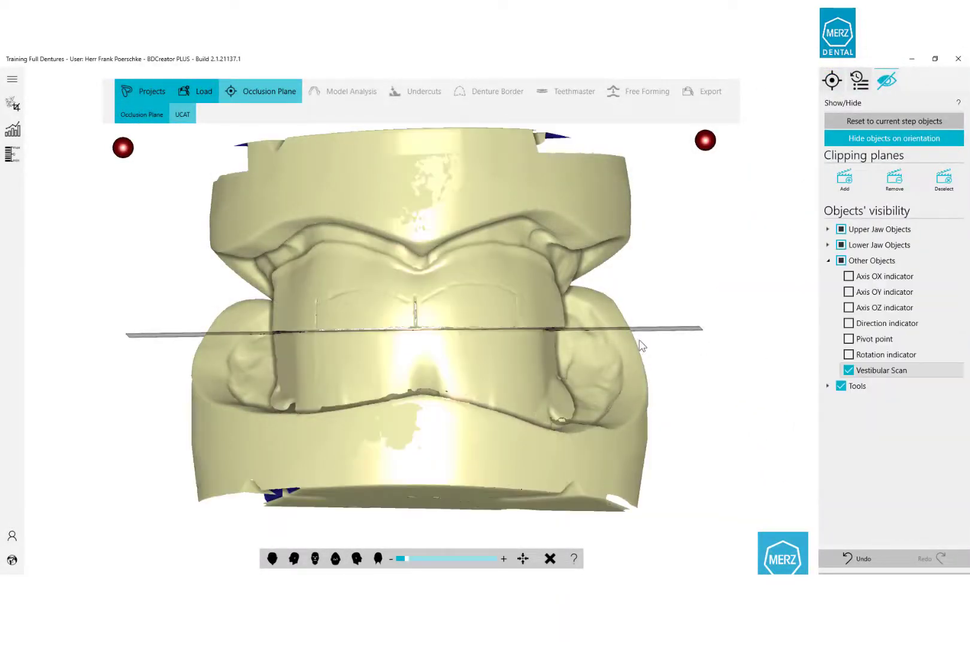
{"action": "left_click", "coordinate": [829, 84]}
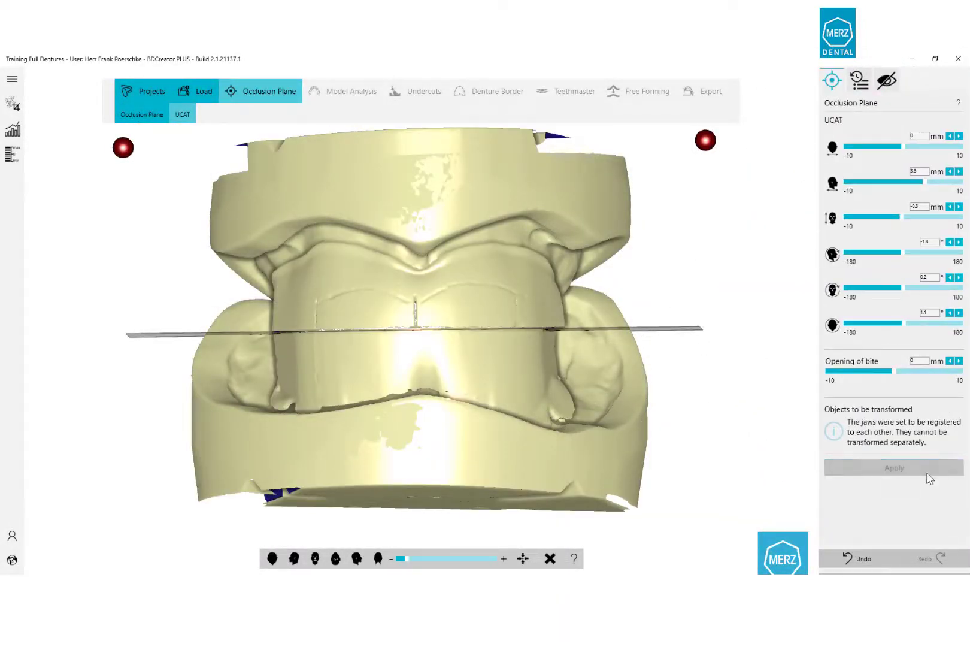
{"action": "left_click", "coordinate": [927, 473]}
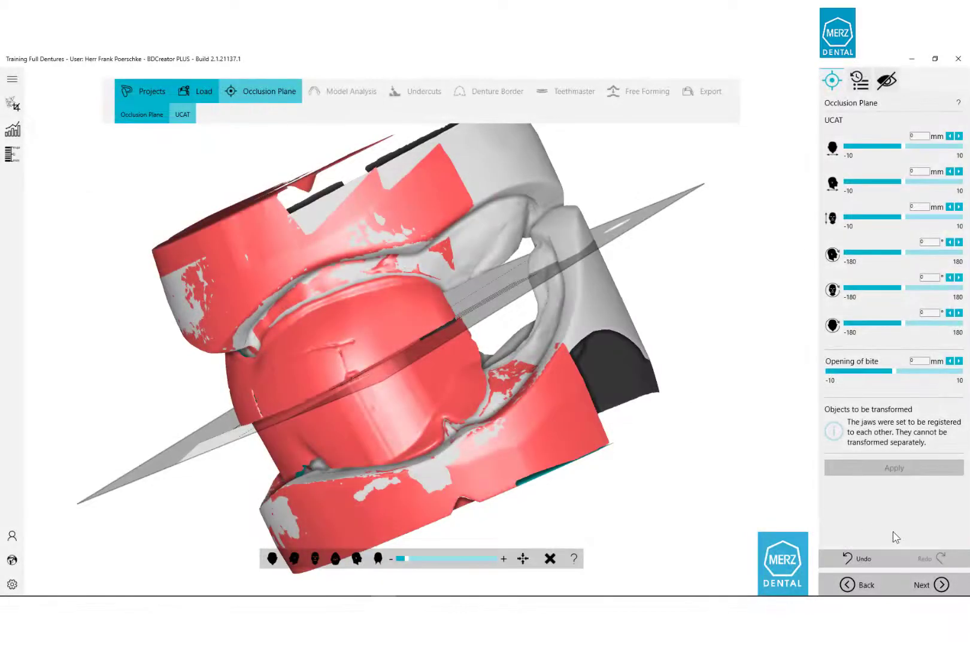
Advance to the Model Analysis Morphology LJ stage for the lower jaw.
{"action": "left_click", "coordinate": [949, 589]}
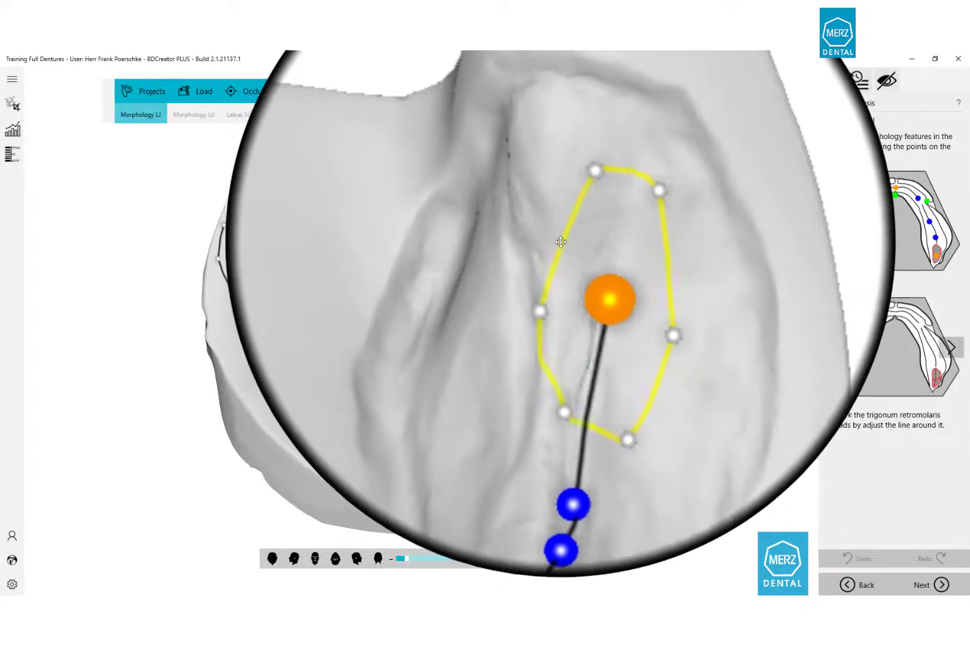
Drag the trigonum retromolaris outline handles until each outline encloses its retromolar pad.
{"action": "left_click_drag", "start_coordinate": [550, 218], "coordinate": [550, 219]}
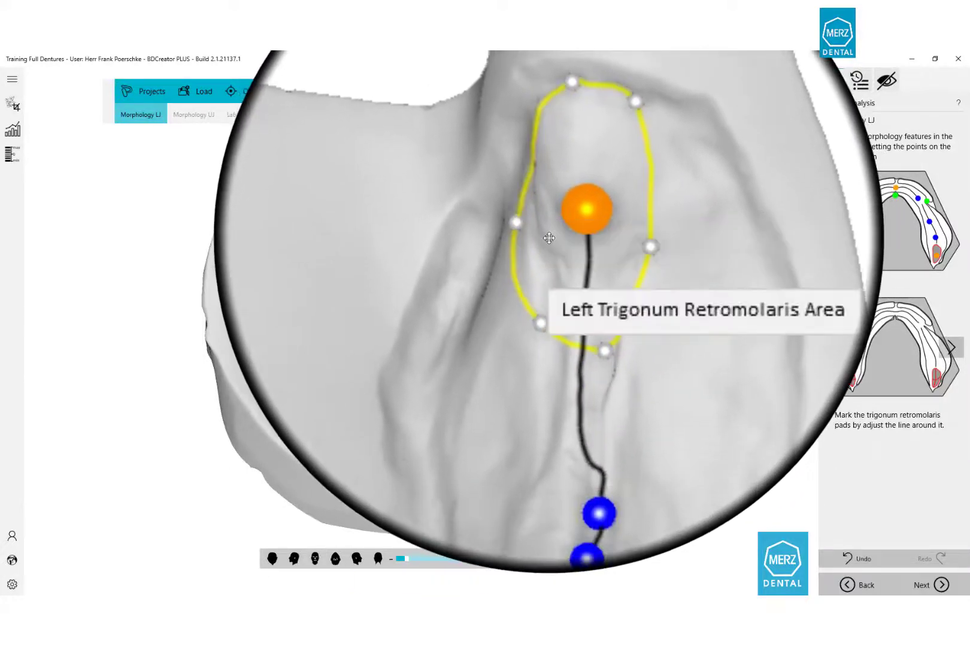
{"action": "scroll", "coordinate": [545, 240], "scroll_direction": "up", "scroll_amount": 3}
{"action": "middle_click_drag", "start_coordinate": [532, 277], "coordinate": [461, 459]}
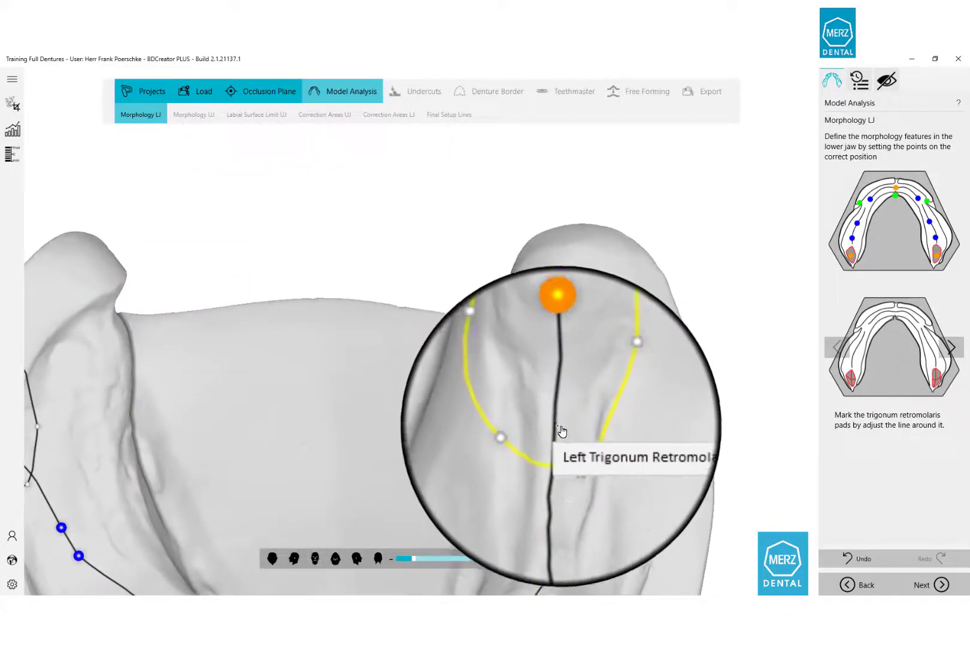
{"action": "left_click_drag", "start_coordinate": [571, 446], "coordinate": [532, 368]}
{"action": "left_click_drag", "start_coordinate": [304, 376], "coordinate": [243, 359]}
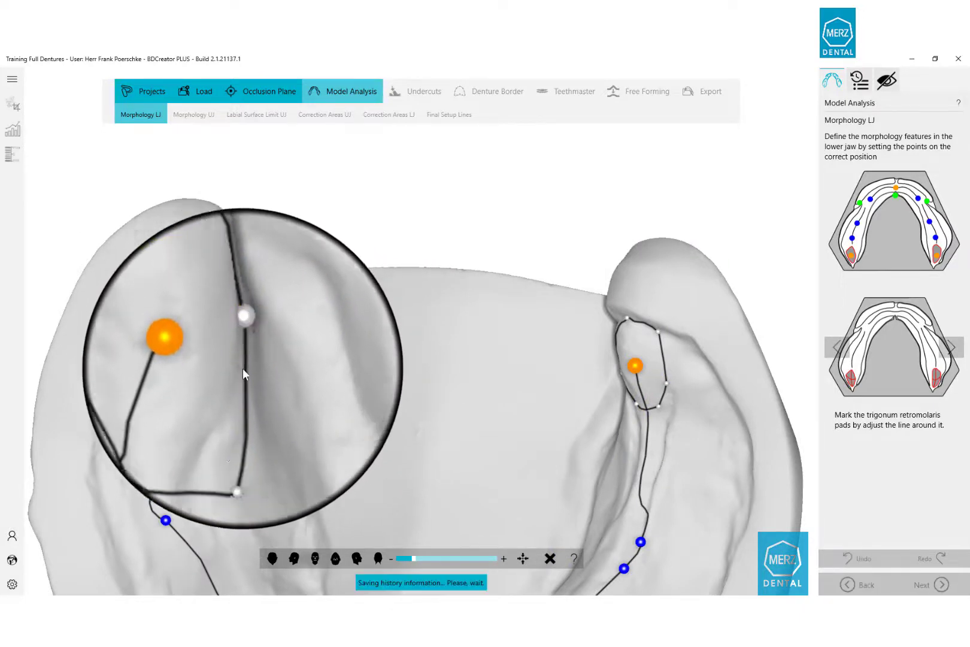
{"action": "left_click_drag", "start_coordinate": [243, 425], "coordinate": [212, 399]}
{"action": "left_click_drag", "start_coordinate": [161, 362], "coordinate": [186, 310]}
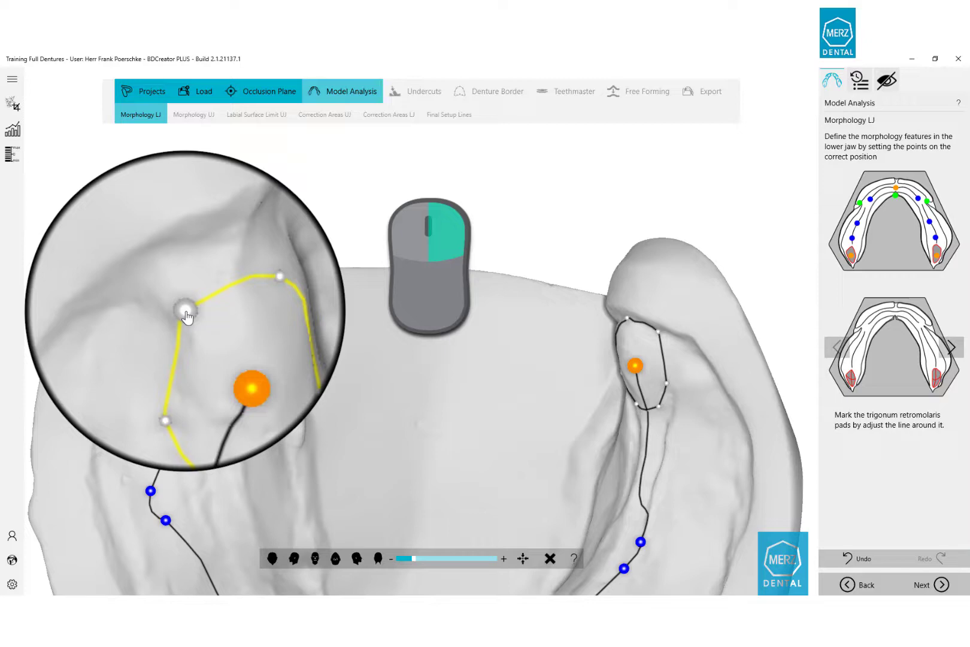
{"action": "left_click_drag", "start_coordinate": [185, 311], "coordinate": [185, 311]}
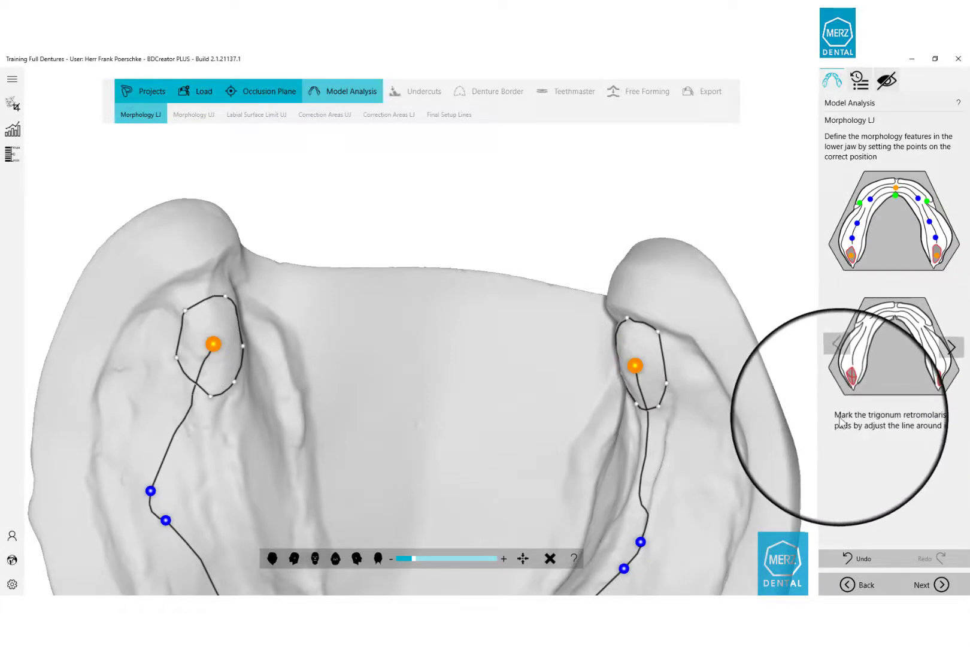
Mark the lingual frenum on the lower jaw.
{"action": "left_click", "coordinate": [950, 342]}
{"action": "scroll", "coordinate": [497, 406], "scroll_direction": "down", "scroll_amount": 3}
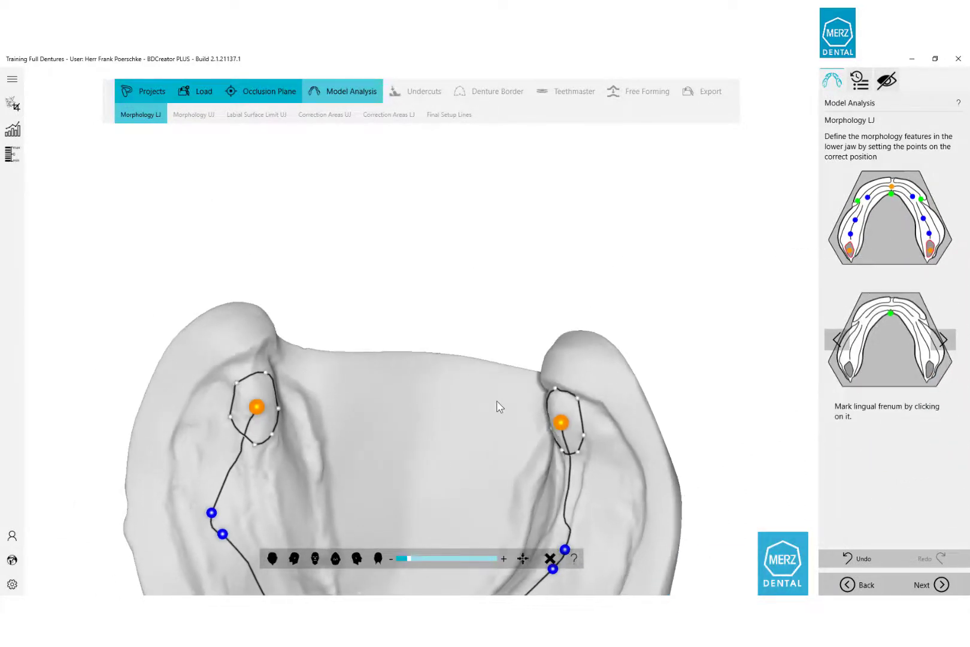
{"action": "middle_click_drag", "start_coordinate": [456, 505], "coordinate": [487, 267]}
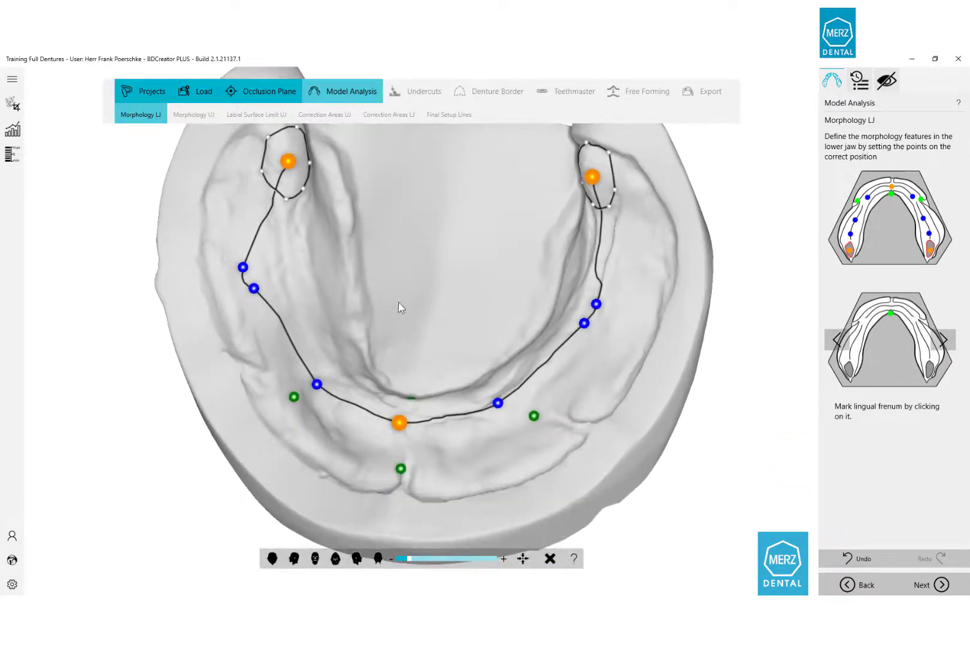
{"action": "right_click_drag", "start_coordinate": [395, 337], "coordinate": [425, 361]}
{"action": "right_click_drag", "start_coordinate": [519, 312], "coordinate": [539, 321]}
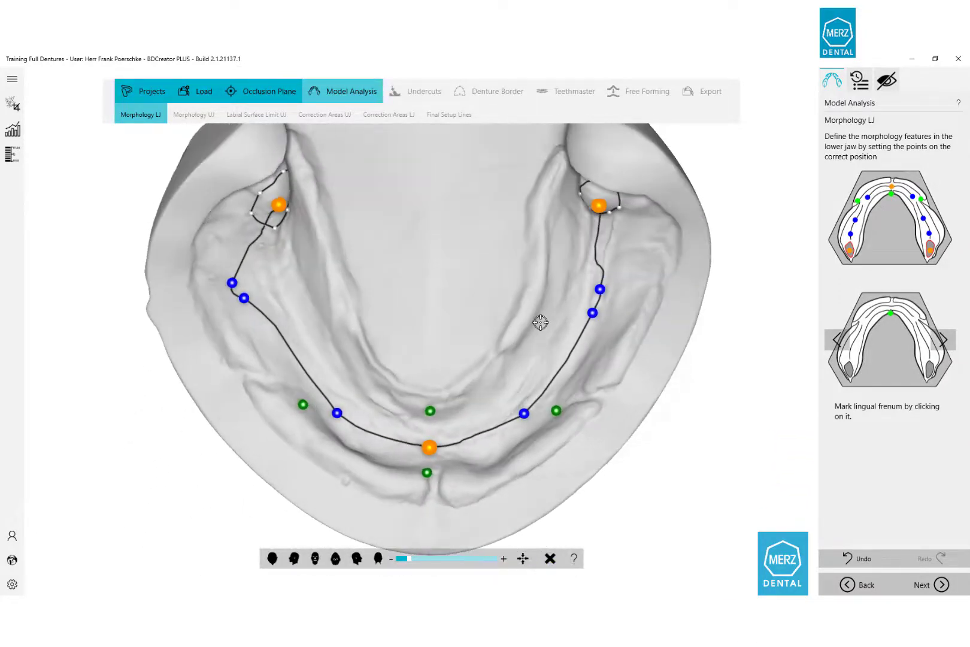
{"action": "left_click", "coordinate": [430, 400]}
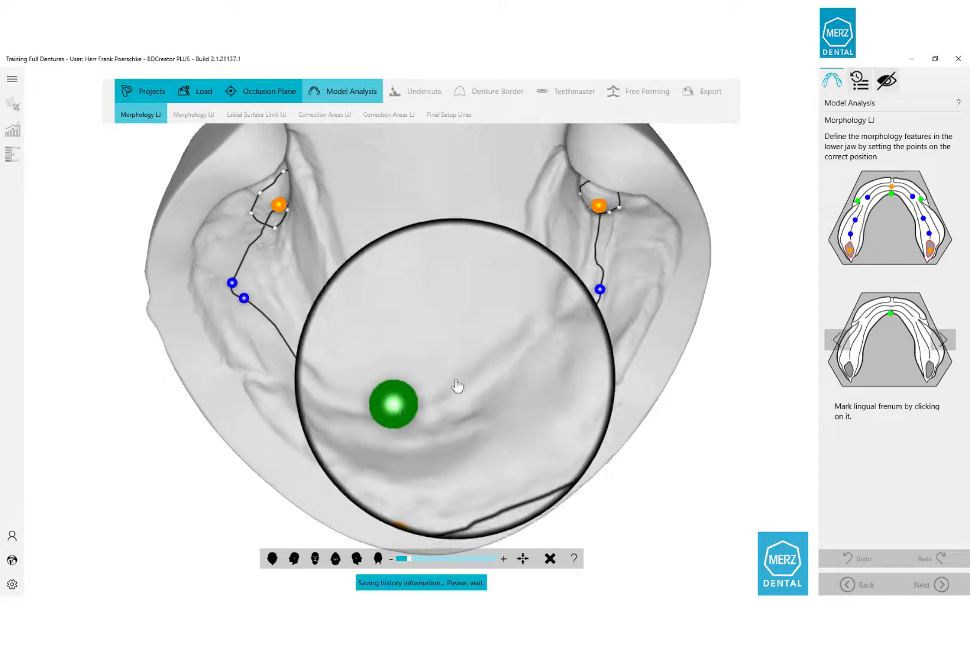
Mark the right and left buccal frena and move the first premolar point onto the ridge.
{"action": "left_click", "coordinate": [939, 335]}
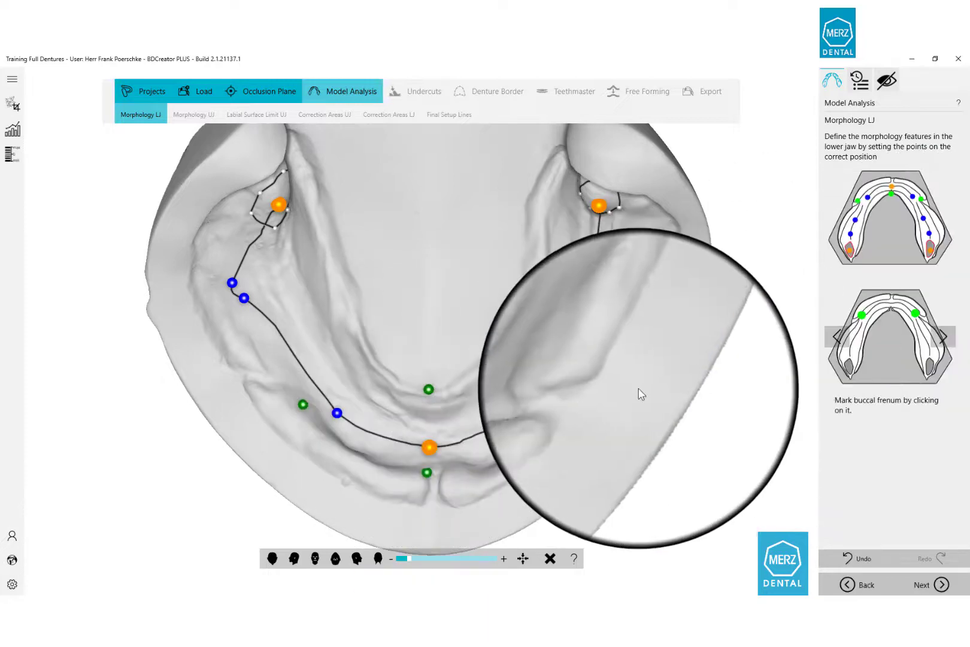
{"action": "left_click", "coordinate": [560, 413]}
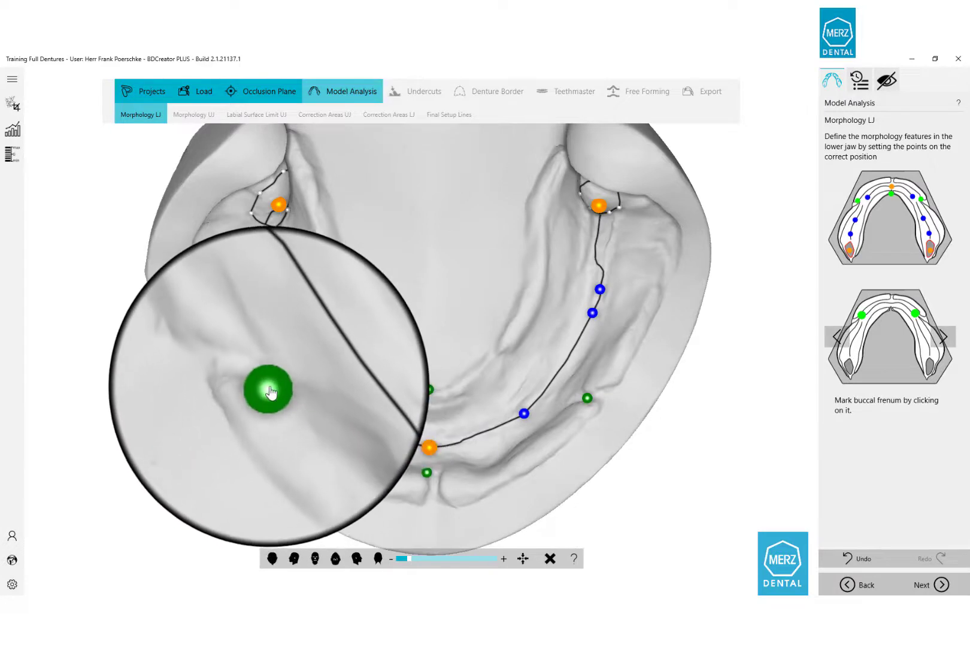
{"action": "left_click", "coordinate": [267, 388]}
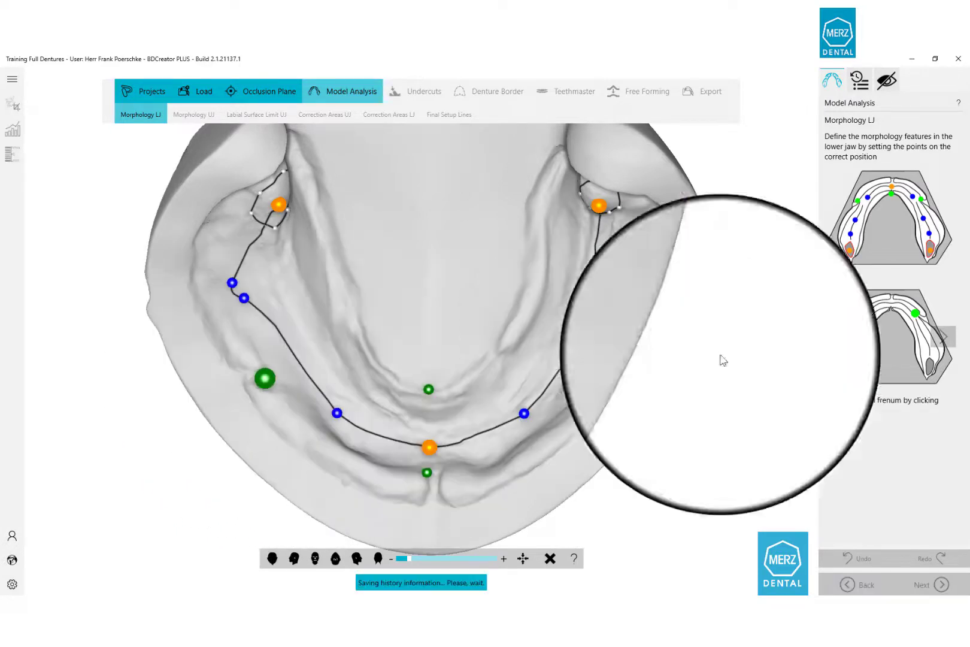
{"action": "left_click", "coordinate": [933, 335]}
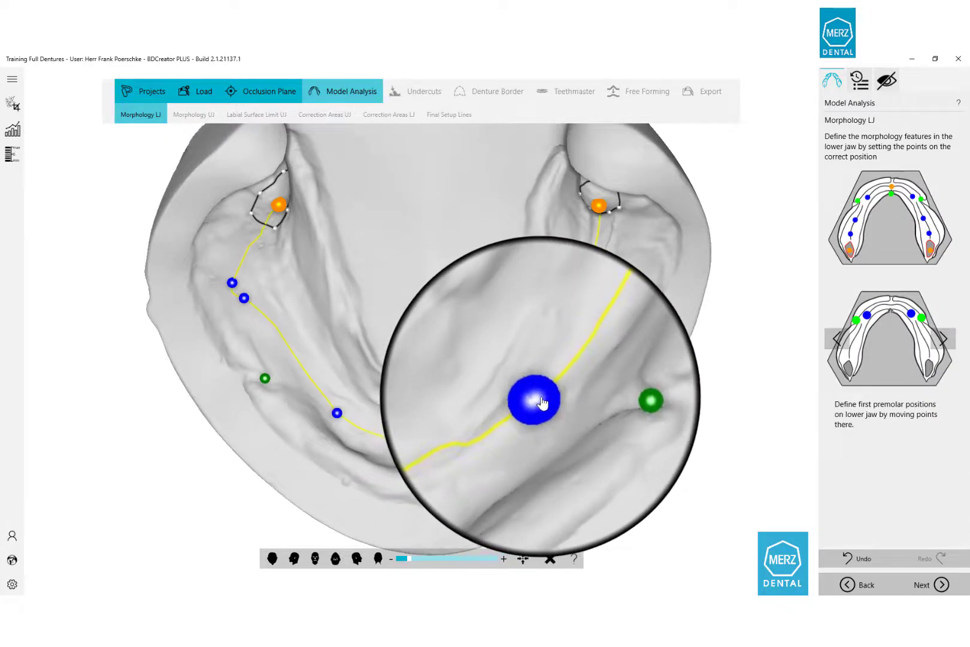
{"action": "left_click_drag", "start_coordinate": [333, 421], "coordinate": [333, 396]}
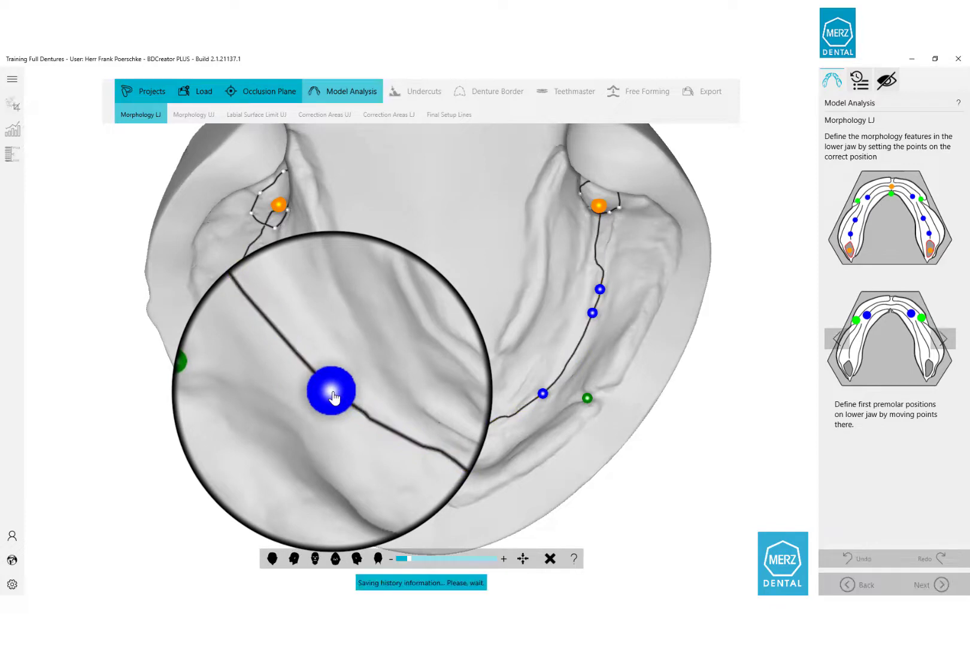
{"action": "left_click", "coordinate": [942, 336]}
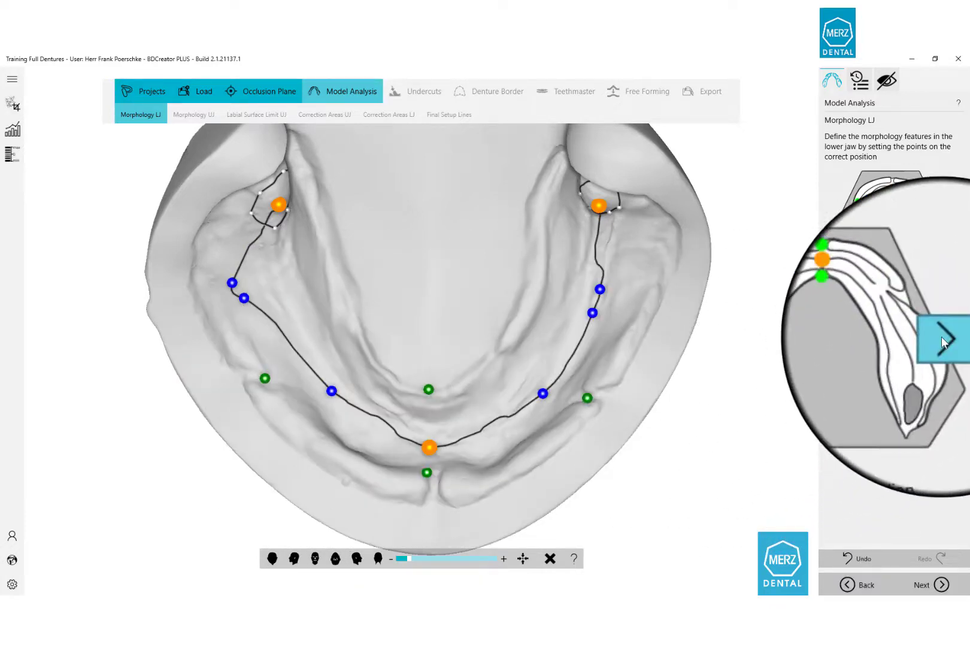
Line up the median point with the lingual frenum point, then inspect the first molars from the side.
{"action": "mouse_move", "coordinate": [427, 448]}
{"action": "left_mouse_down"}
{"action": "mouse_move", "coordinate": [433, 455]}
{"action": "mouse_move", "coordinate": [438, 440]}
{"action": "left_mouse_up"}
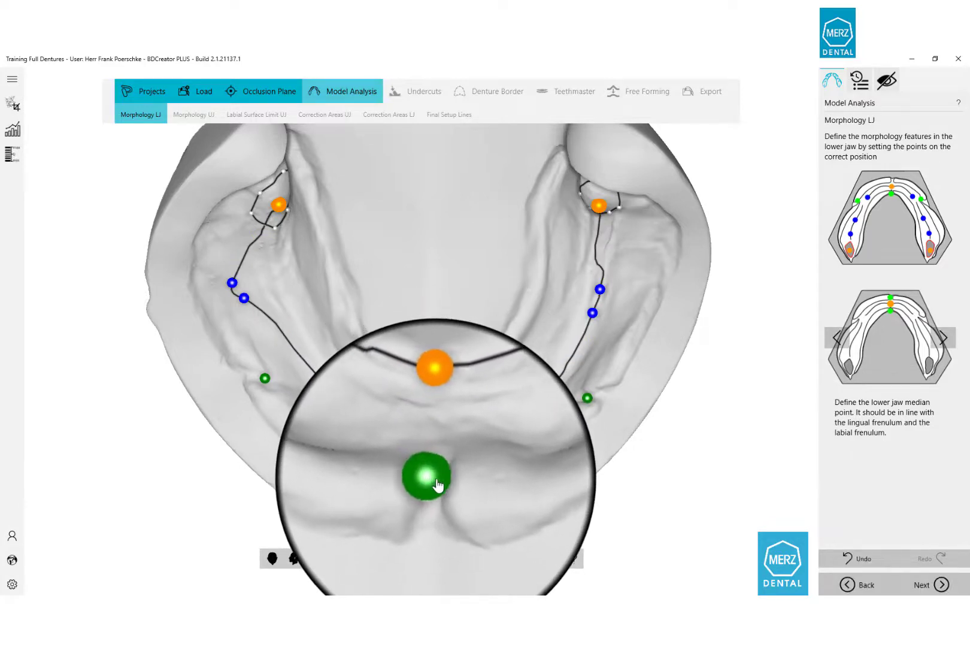
{"action": "left_click_drag", "start_coordinate": [438, 485], "coordinate": [435, 393]}
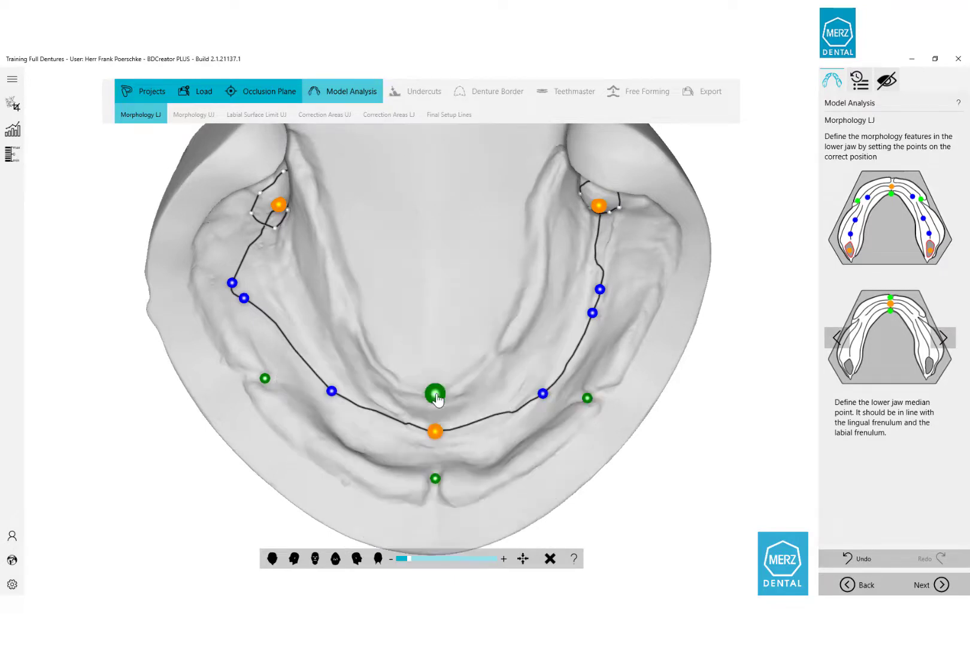
{"action": "left_click", "coordinate": [943, 339]}
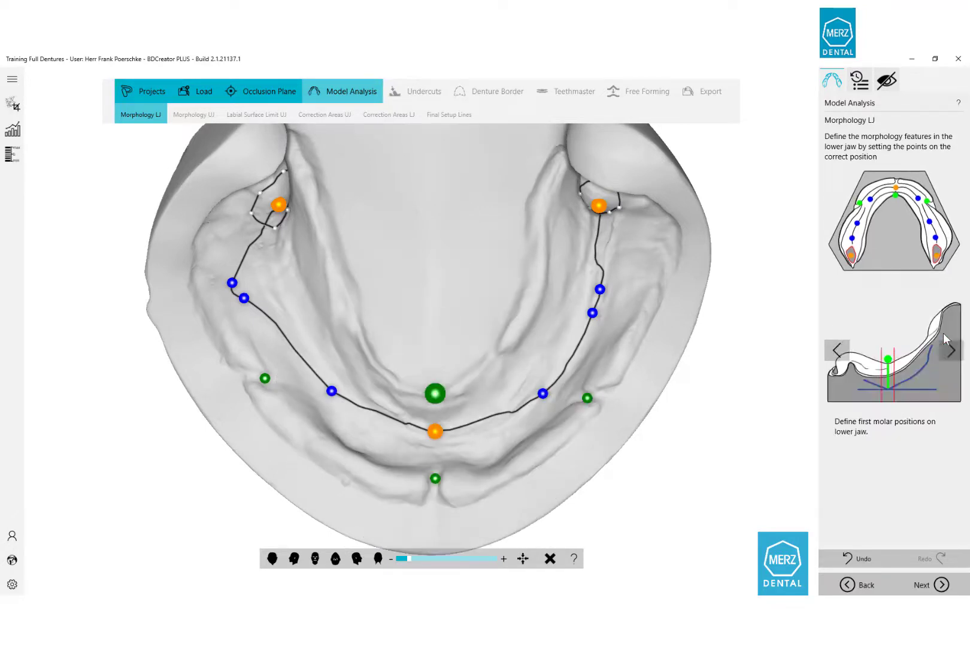
{"action": "right_click_drag", "start_coordinate": [351, 442], "coordinate": [579, 443]}
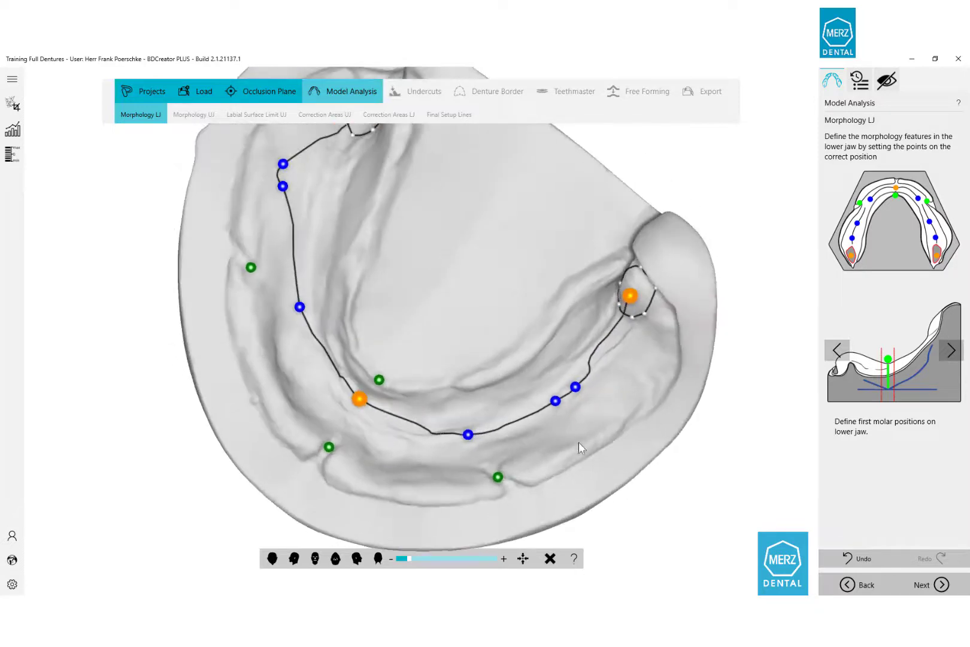
{"action": "right_click_drag", "start_coordinate": [321, 486], "coordinate": [474, 341]}
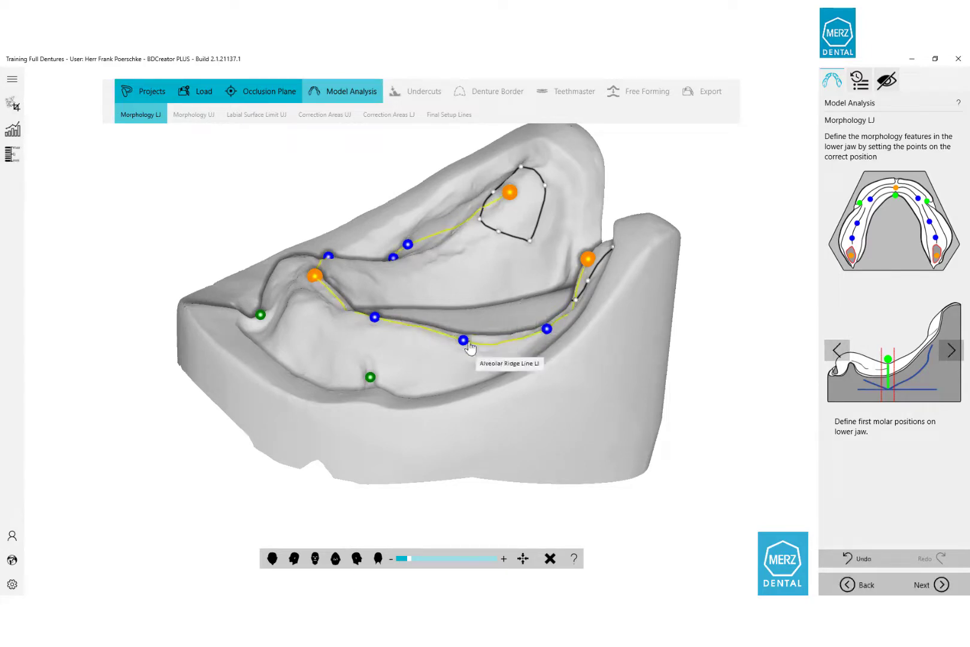
{"action": "right_click_drag", "start_coordinate": [444, 381], "coordinate": [450, 353]}
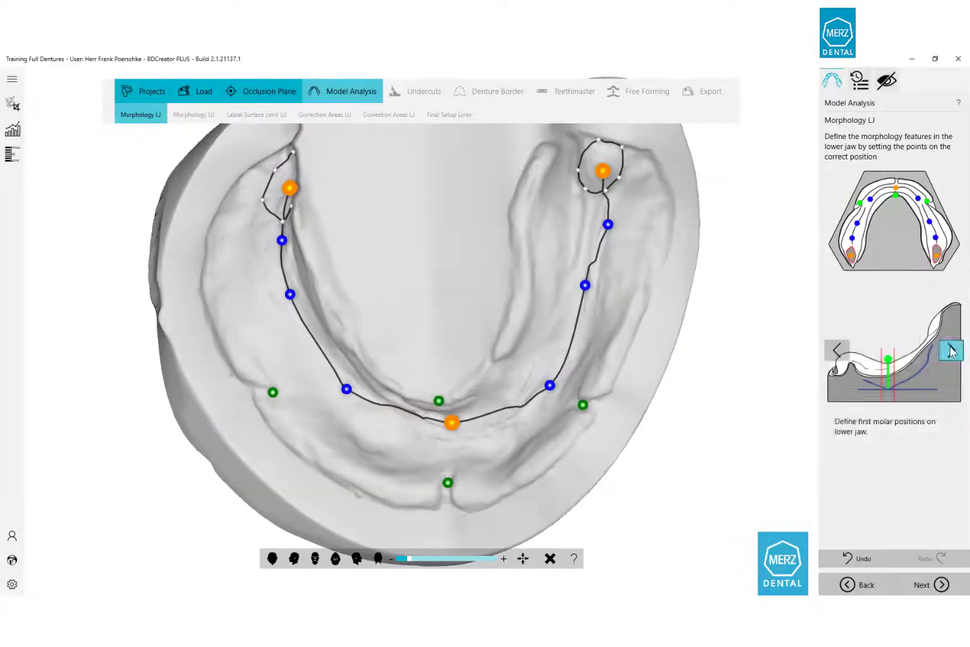
Place the left and right last molar stop points on the lower ridge line and finish the morphology.
{"action": "left_click", "coordinate": [950, 350]}
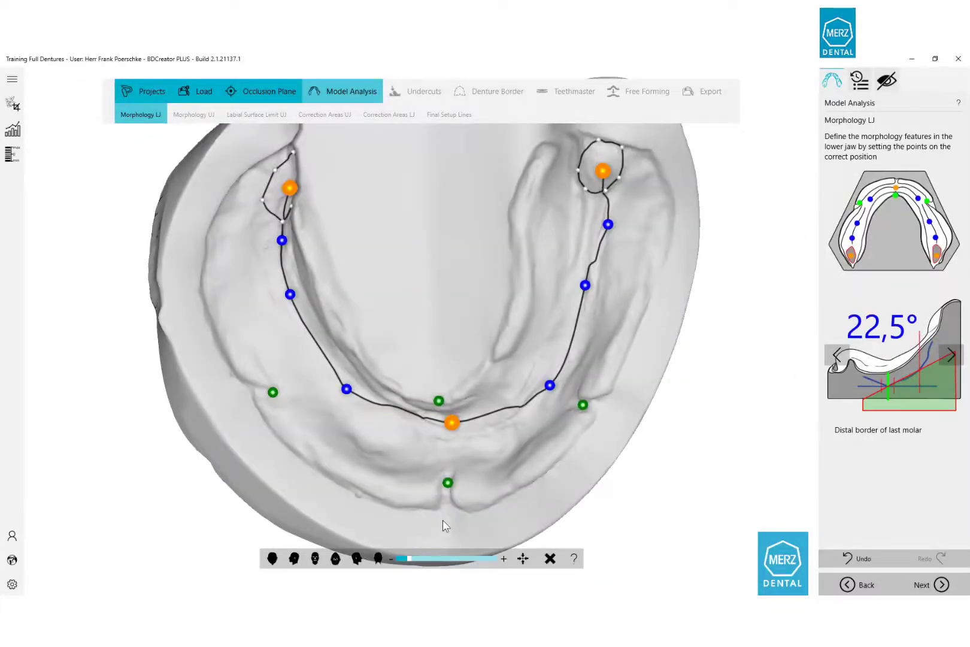
{"action": "right_click_drag", "start_coordinate": [449, 443], "coordinate": [364, 308]}
{"action": "left_click_drag", "start_coordinate": [553, 372], "coordinate": [556, 365]}
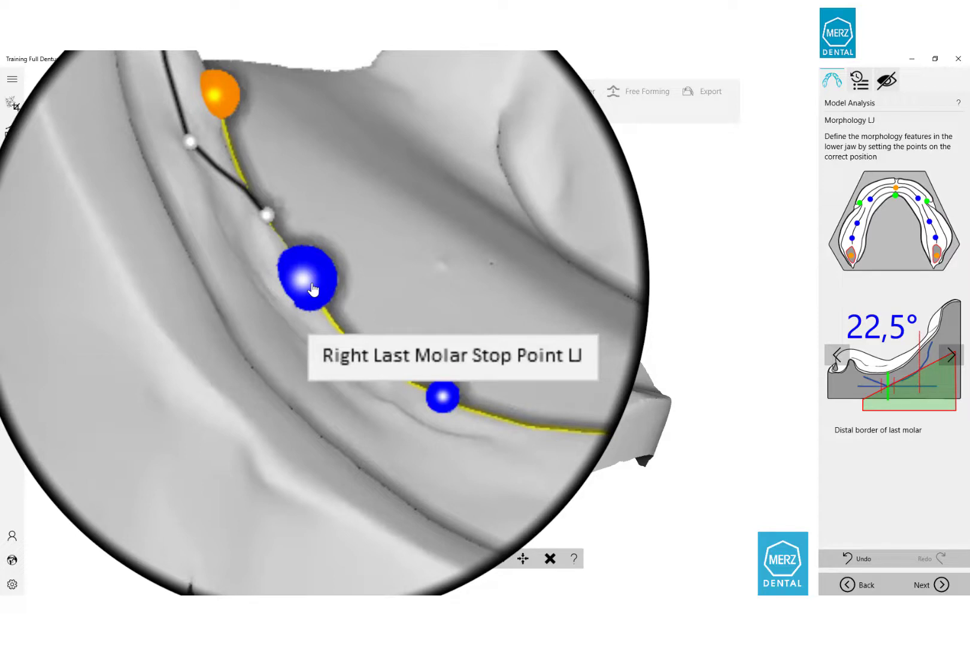
{"action": "left_click_drag", "start_coordinate": [312, 286], "coordinate": [315, 294]}
{"action": "right_click_drag", "start_coordinate": [432, 421], "coordinate": [367, 348]}
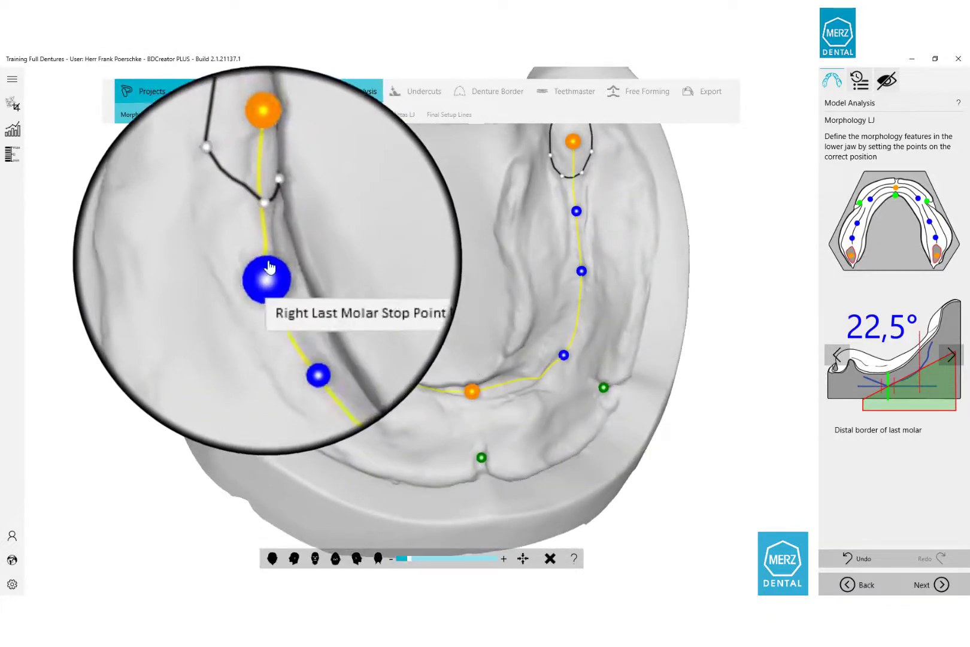
{"action": "left_click_drag", "start_coordinate": [266, 261], "coordinate": [263, 251]}
{"action": "right_click_drag", "start_coordinate": [317, 280], "coordinate": [264, 305]}
{"action": "right_click_drag", "start_coordinate": [350, 361], "coordinate": [330, 399]}
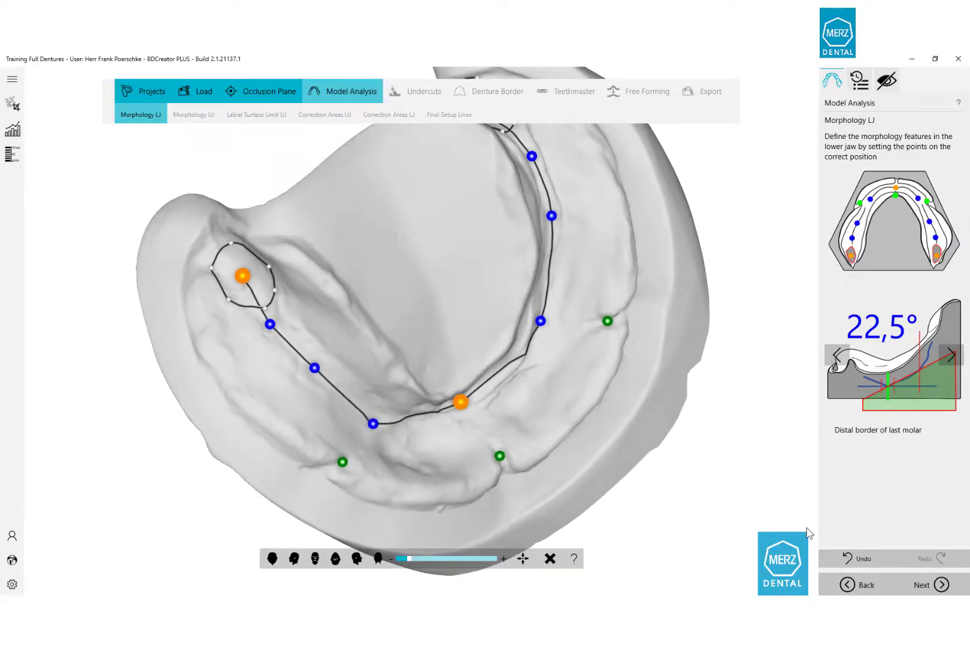
{"action": "left_click", "coordinate": [916, 585]}
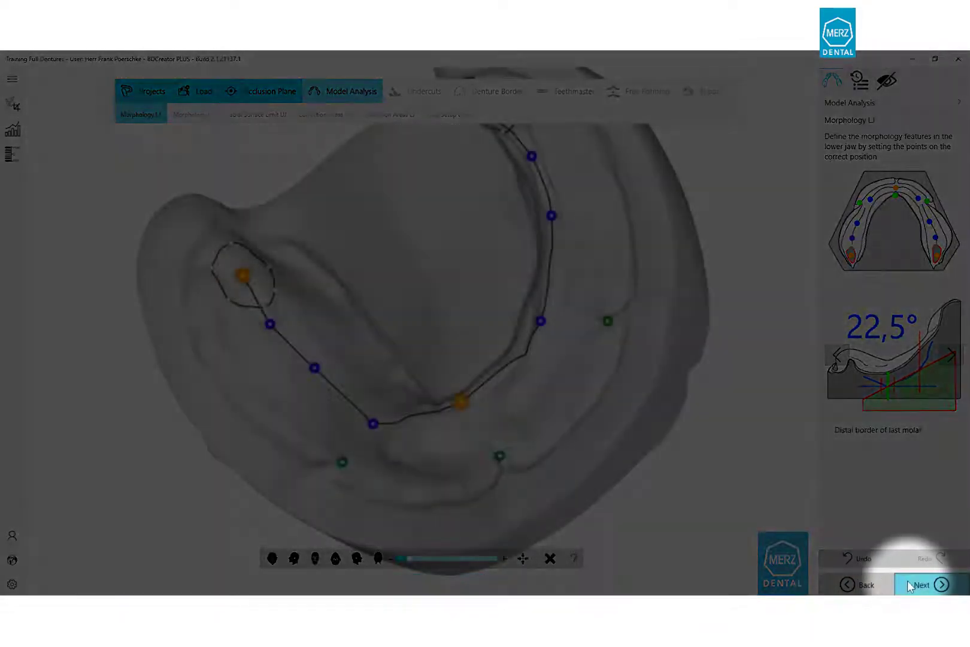
Enter Morphology UJ and move the incisive papilla outline upward.
{"action": "left_click", "coordinate": [909, 582]}
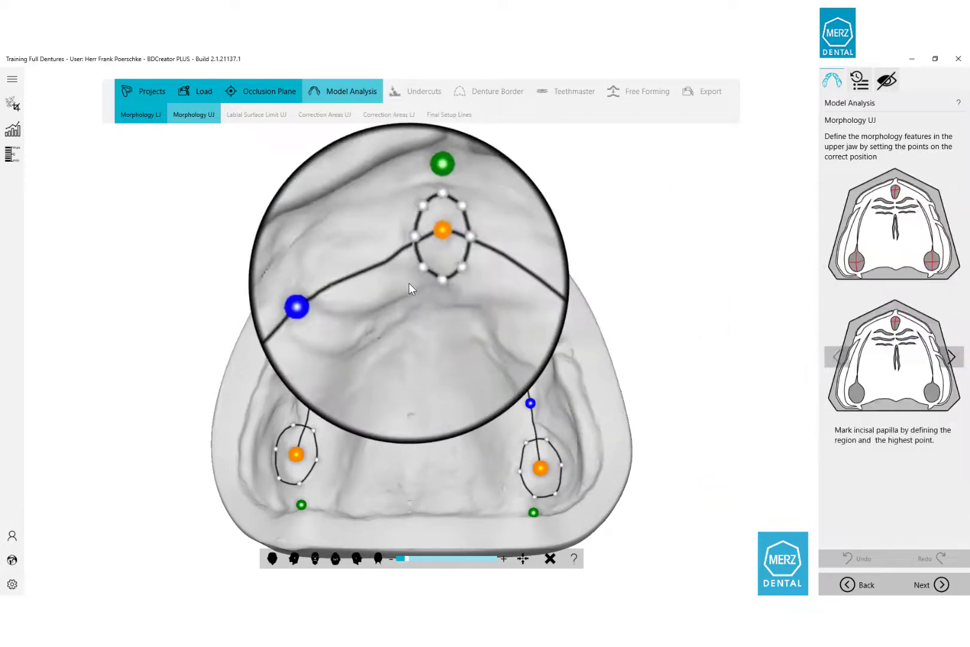
{"action": "scroll", "coordinate": [410, 281], "scroll_direction": "up", "scroll_amount": 1}
{"action": "scroll", "coordinate": [410, 281], "scroll_direction": "up", "scroll_amount": 3}
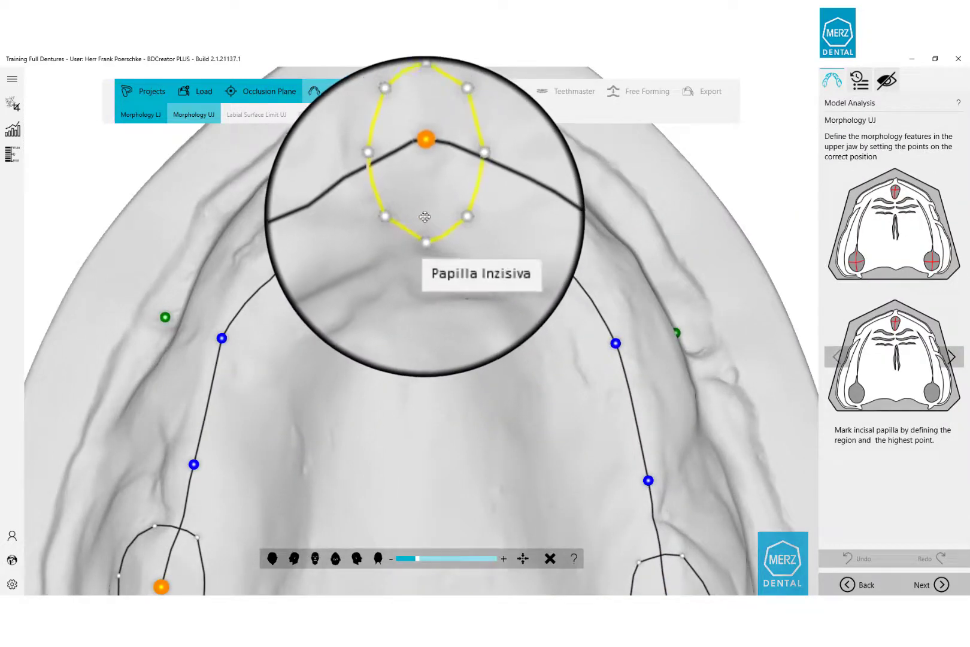
{"action": "left_click_drag", "start_coordinate": [421, 209], "coordinate": [415, 161]}
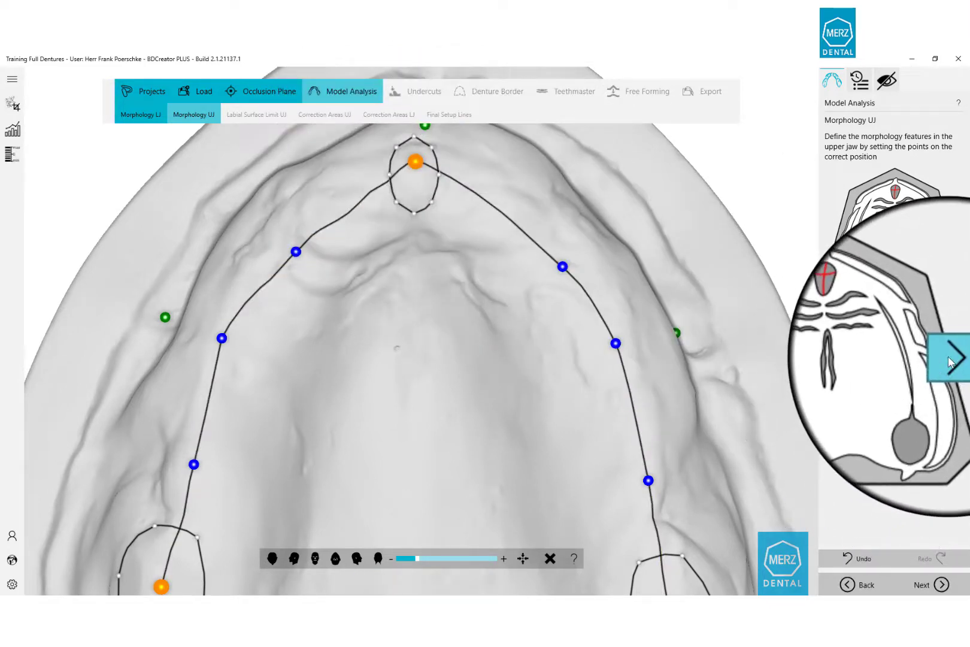
Reshape the right and left maxillary tuberosity outlines to fit the tuberosities.
{"action": "left_click", "coordinate": [948, 356]}
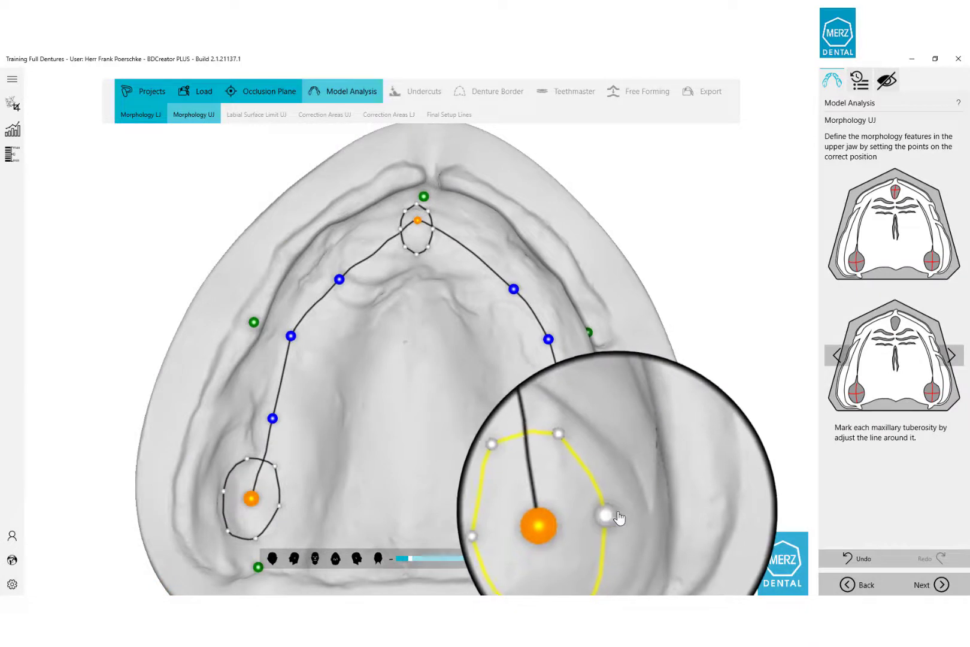
{"action": "left_click_drag", "start_coordinate": [617, 512], "coordinate": [625, 513]}
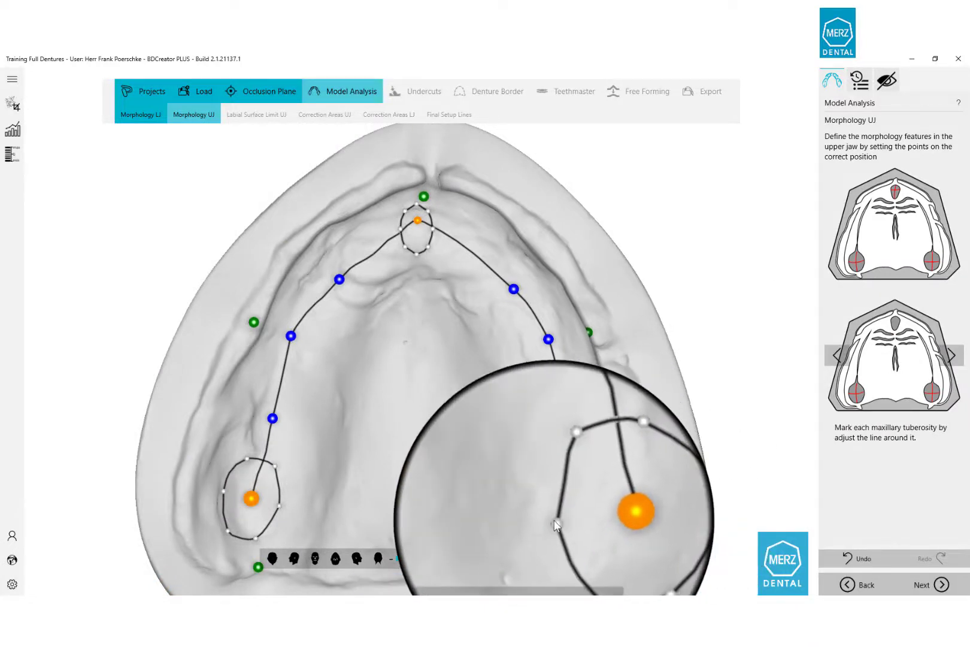
{"action": "left_click_drag", "start_coordinate": [555, 524], "coordinate": [596, 476]}
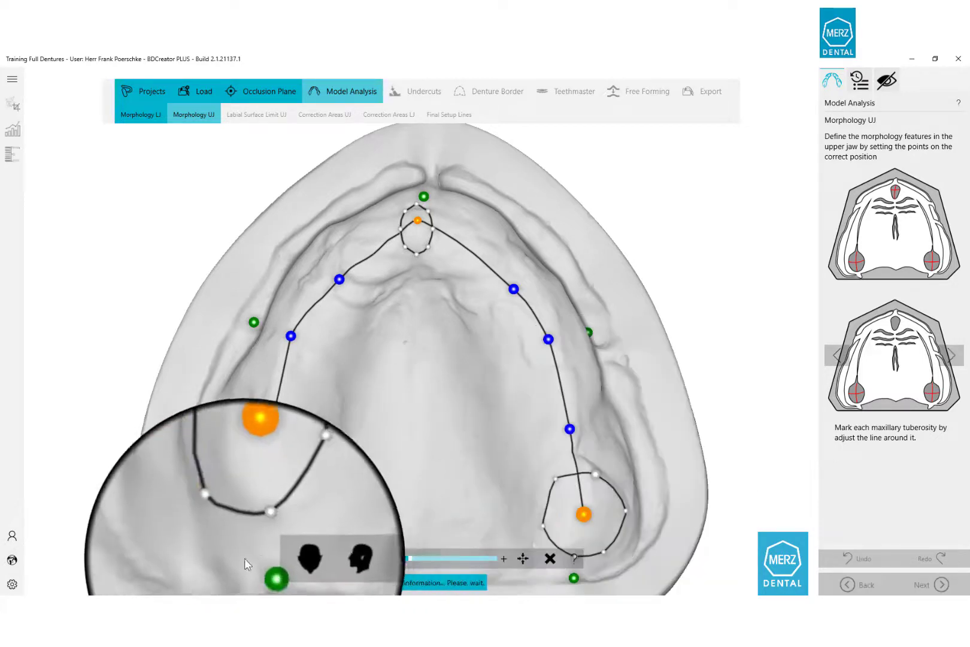
{"action": "left_click_drag", "start_coordinate": [282, 506], "coordinate": [295, 515]}
{"action": "left_click_drag", "start_coordinate": [256, 546], "coordinate": [263, 552]}
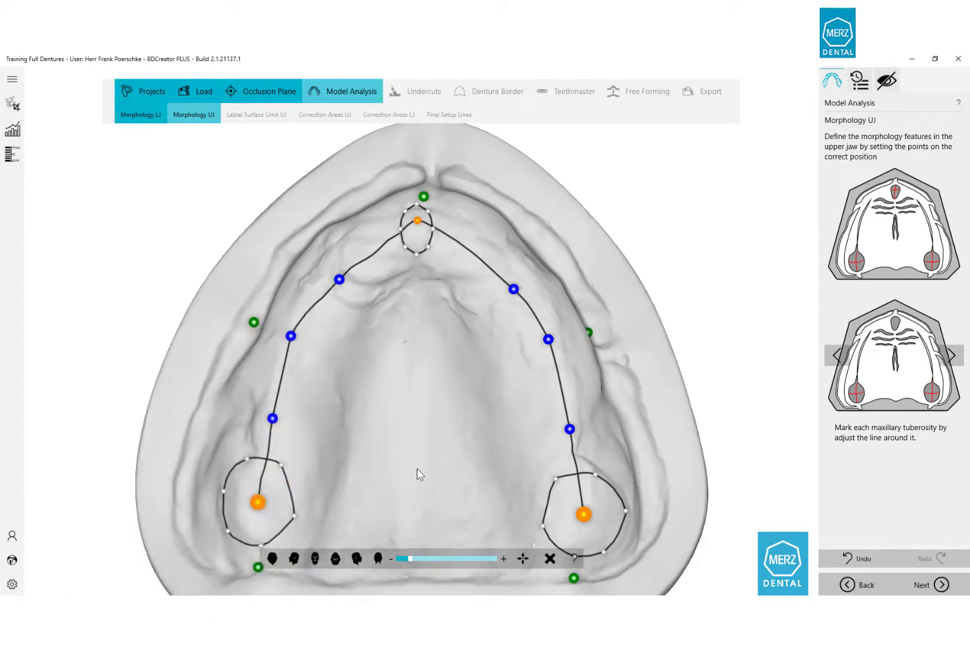
{"action": "middle_click_drag", "start_coordinate": [416, 468], "coordinate": [416, 402]}
{"action": "scroll", "coordinate": [416, 401], "scroll_direction": "down", "scroll_amount": 1}
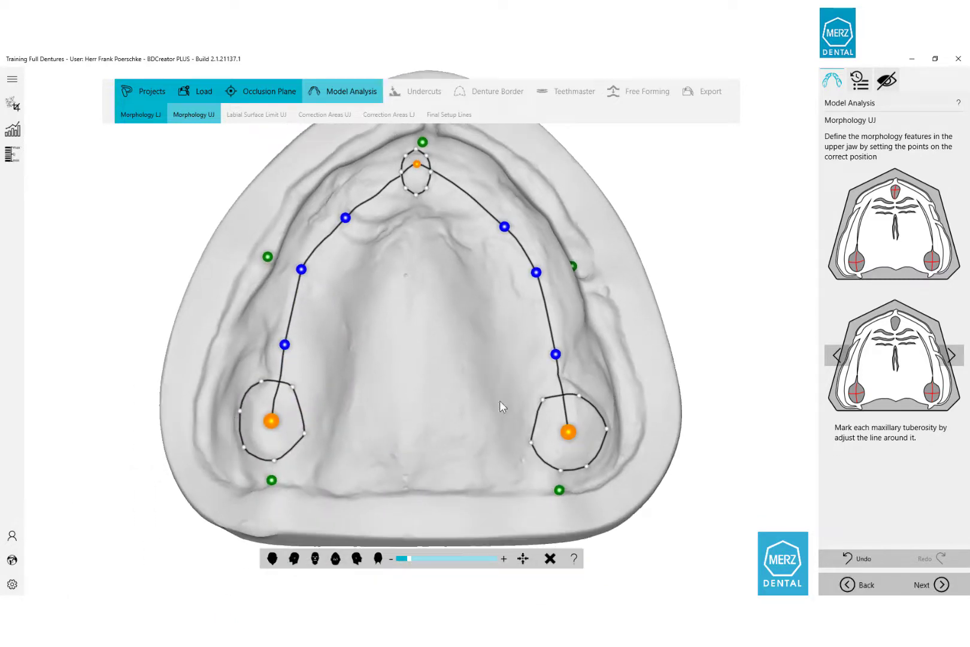
Drag both canine points of the UJ curve onto the upper ridge.
{"action": "left_click", "coordinate": [952, 356]}
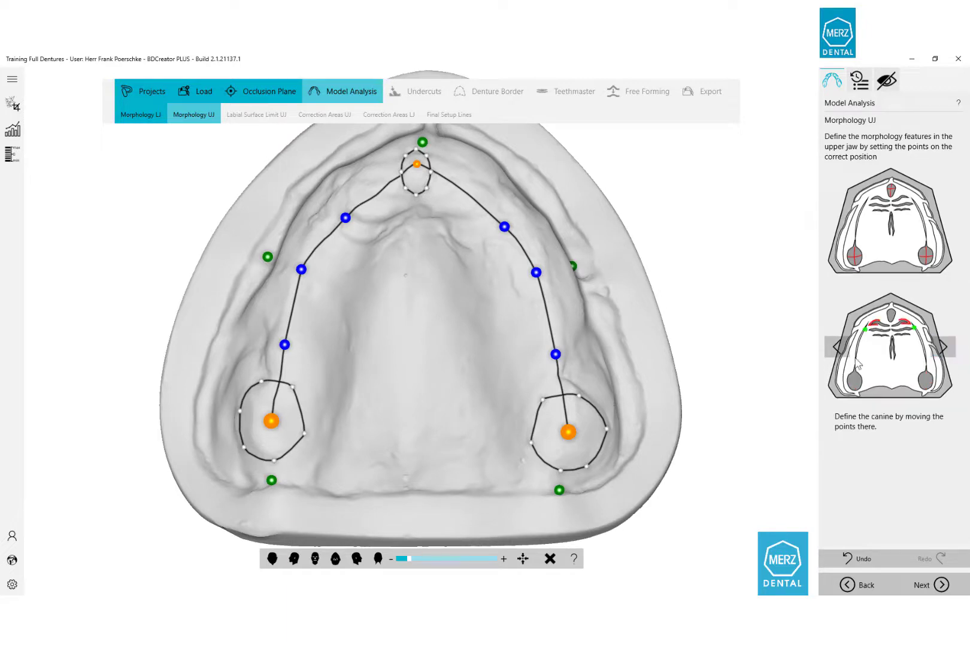
{"action": "middle_click_drag", "start_coordinate": [400, 351], "coordinate": [403, 345]}
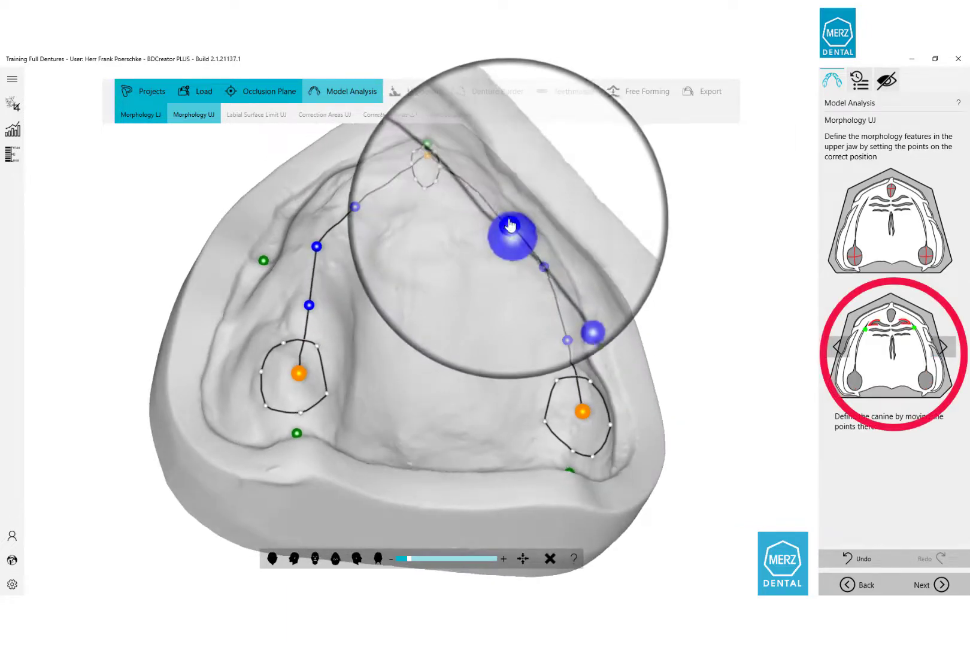
{"action": "left_click_drag", "start_coordinate": [510, 227], "coordinate": [493, 199]}
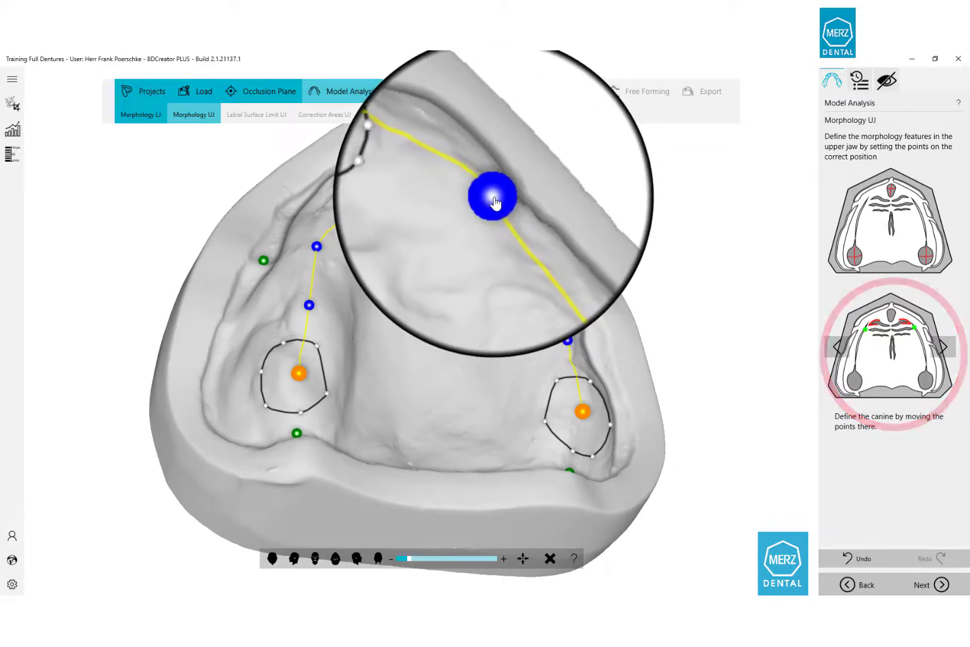
{"action": "middle_click_drag", "start_coordinate": [406, 279], "coordinate": [351, 323]}
{"action": "left_click_drag", "start_coordinate": [341, 224], "coordinate": [328, 203]}
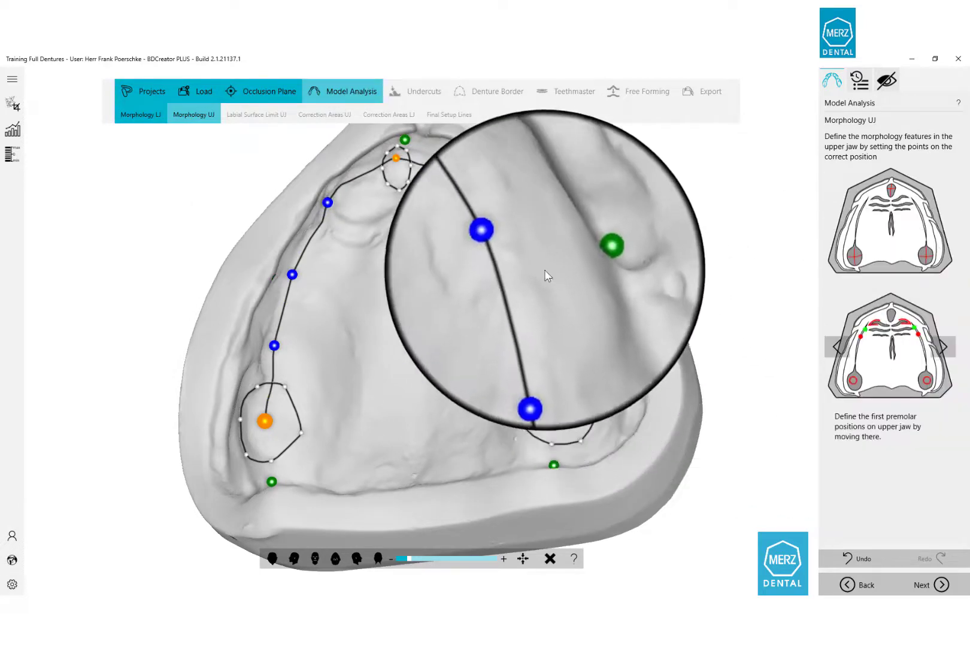
Place the right and left first premolar points along the upper-jaw ridge.
{"action": "left_click_drag", "start_coordinate": [520, 252], "coordinate": [492, 206]}
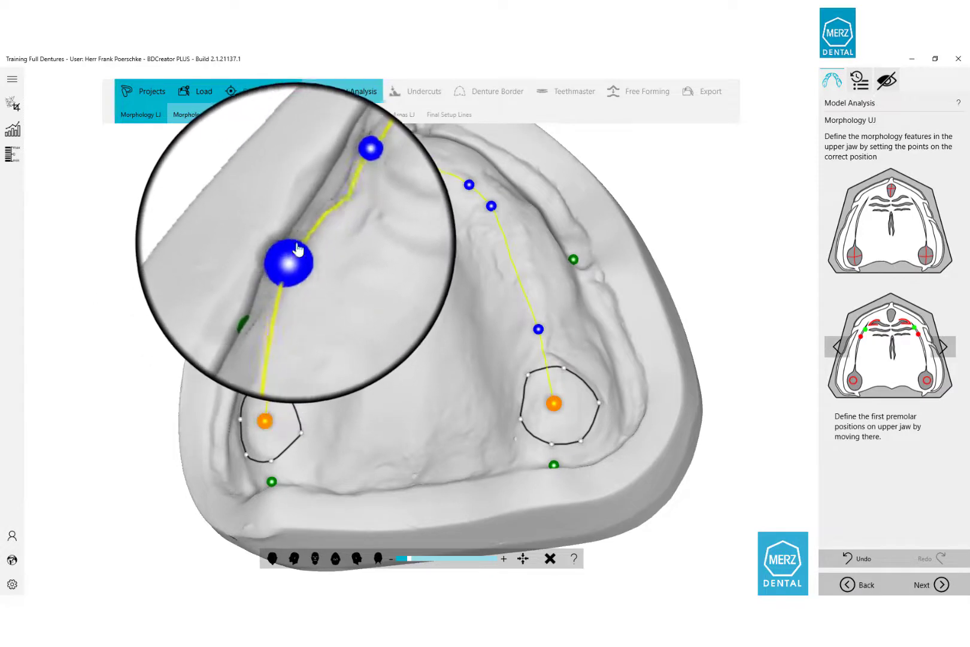
{"action": "left_click_drag", "start_coordinate": [311, 232], "coordinate": [303, 236]}
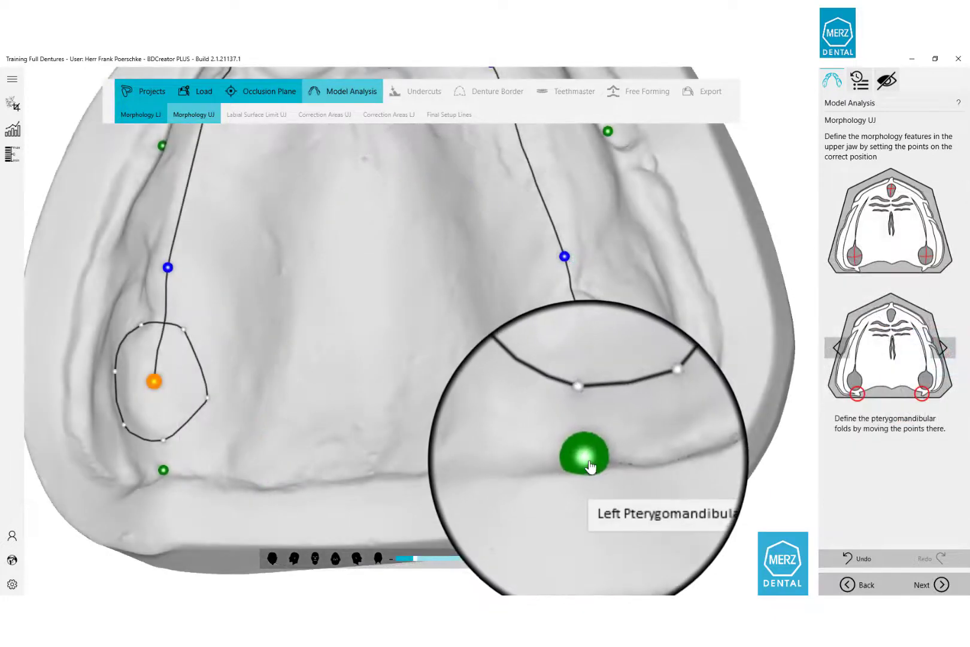
Place the right and left pterygomandibular fold points, check them, then continue to Labial Surface Limit UJ.
{"action": "left_click_drag", "start_coordinate": [559, 454], "coordinate": [540, 452]}
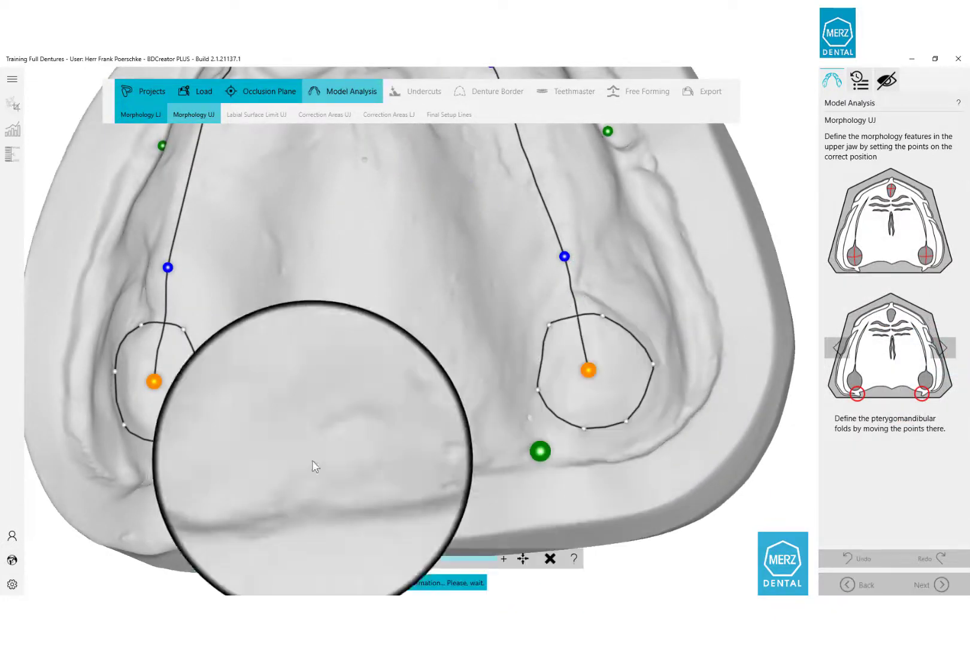
{"action": "left_click_drag", "start_coordinate": [161, 480], "coordinate": [201, 470]}
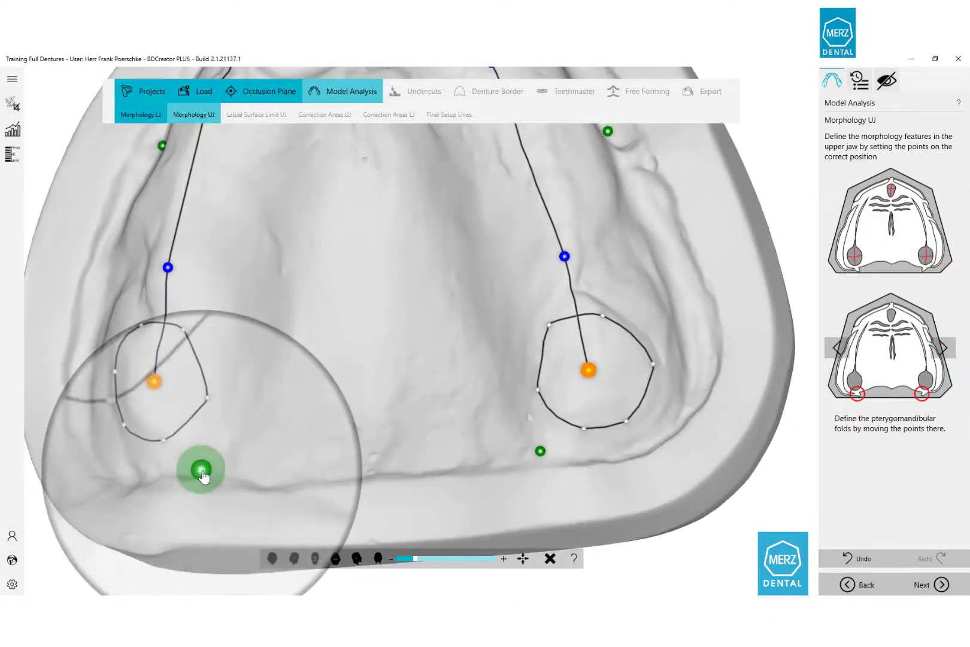
{"action": "right_click_drag", "start_coordinate": [337, 430], "coordinate": [348, 478]}
{"action": "scroll", "coordinate": [404, 390], "scroll_direction": "down", "scroll_amount": 4}
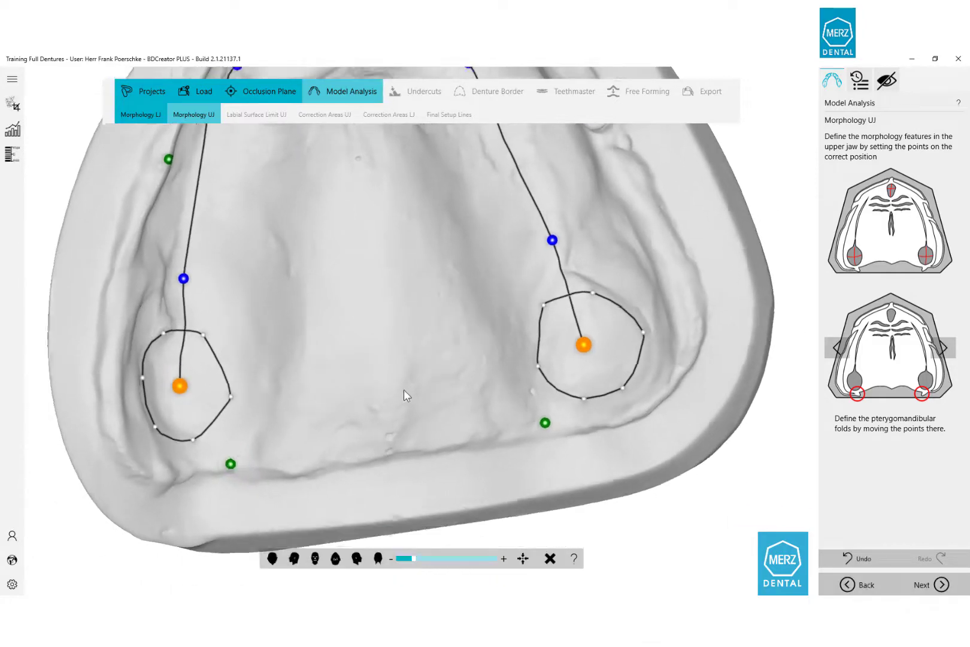
{"action": "left_click", "coordinate": [922, 585]}
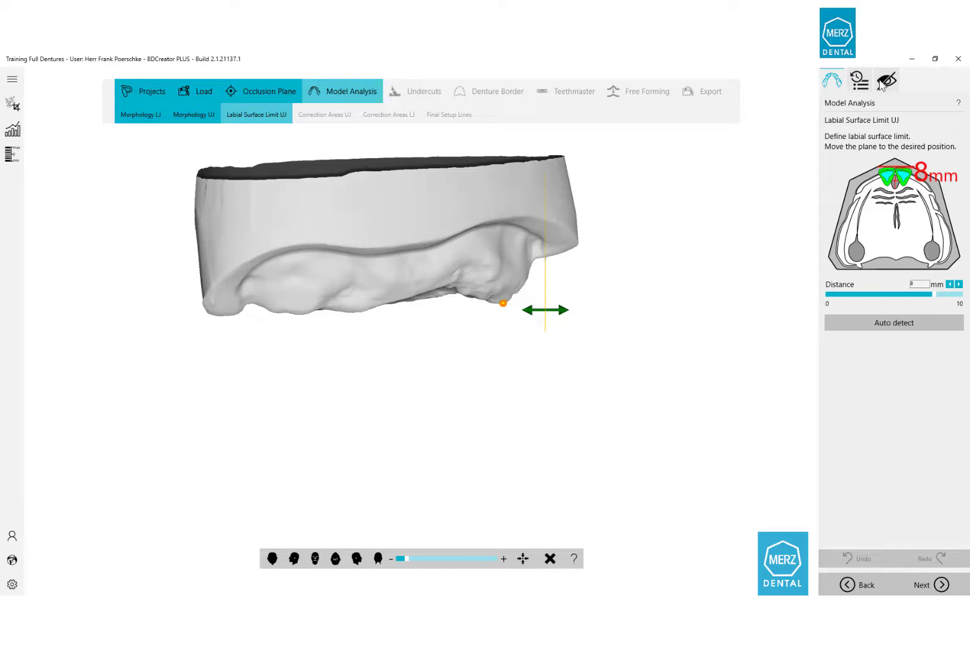
Show the Vestibular Scan and move the upper labial surface limit outward to match it.
{"action": "left_click", "coordinate": [887, 82]}
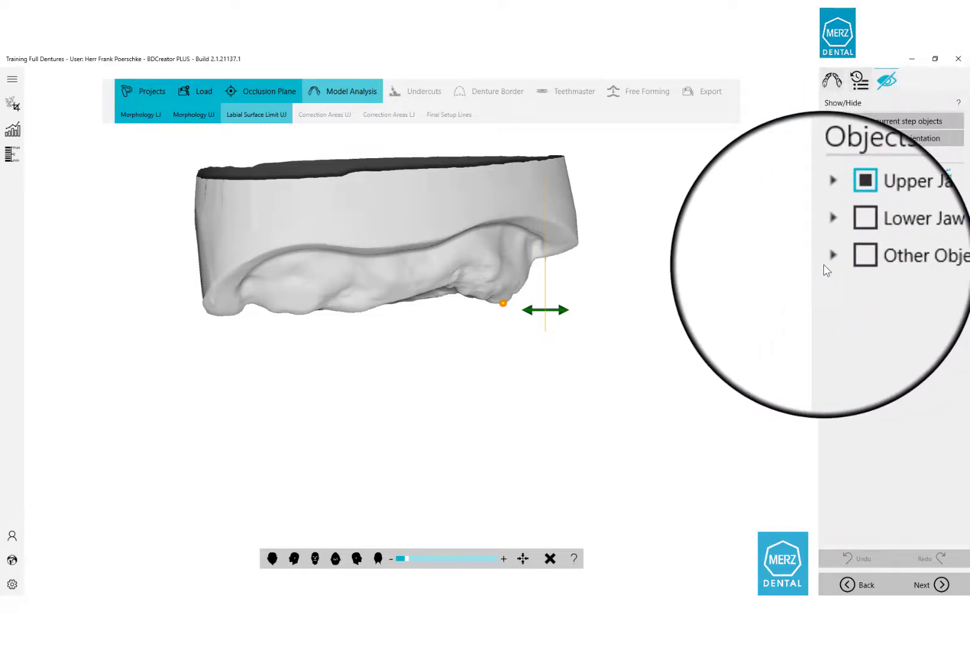
{"action": "left_click", "coordinate": [828, 259]}
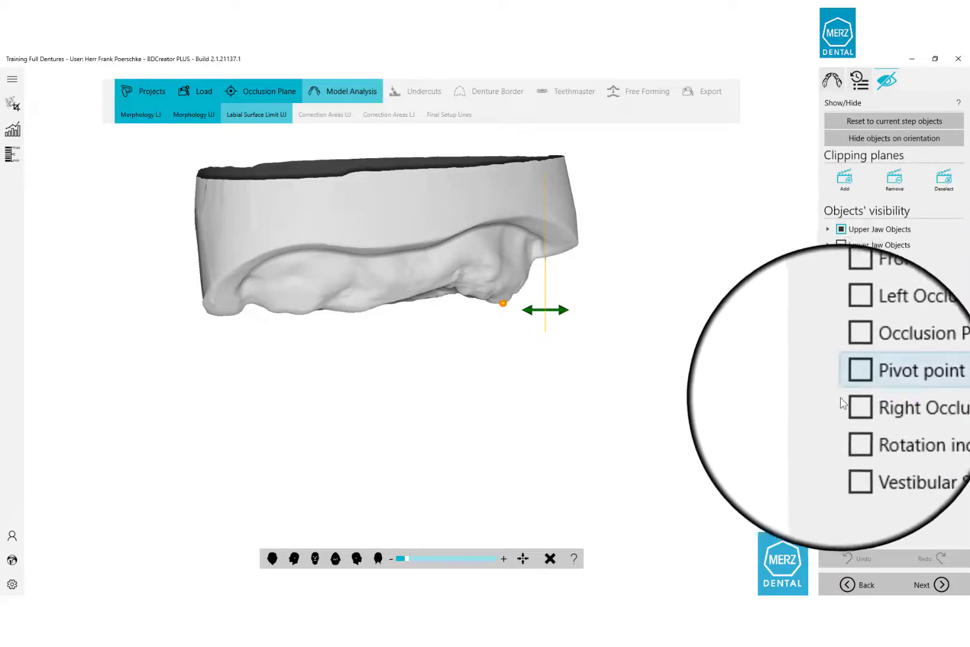
{"action": "left_click", "coordinate": [849, 432]}
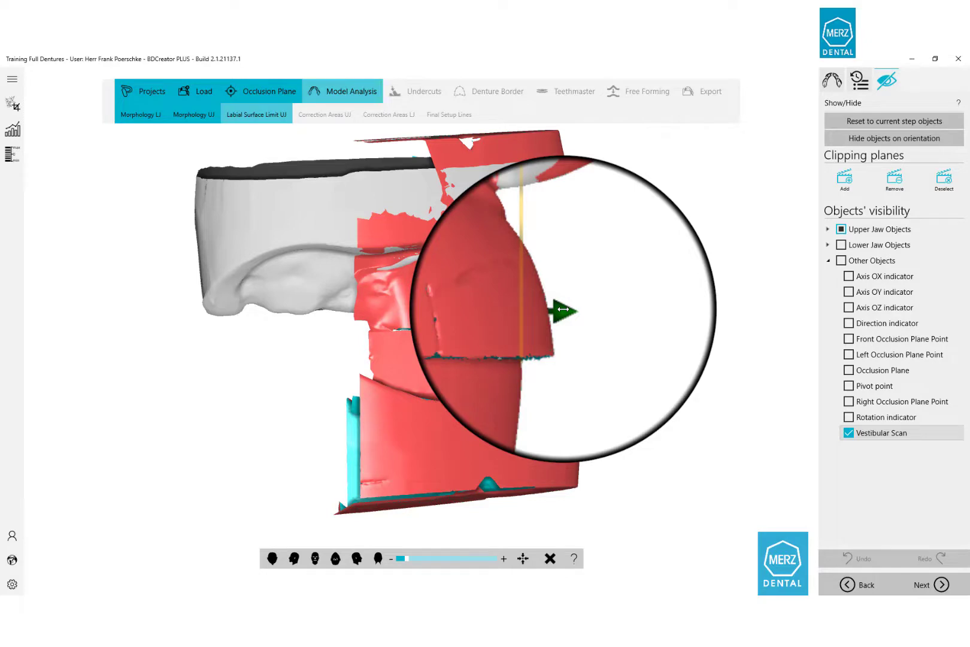
{"action": "left_click_drag", "start_coordinate": [563, 310], "coordinate": [578, 310]}
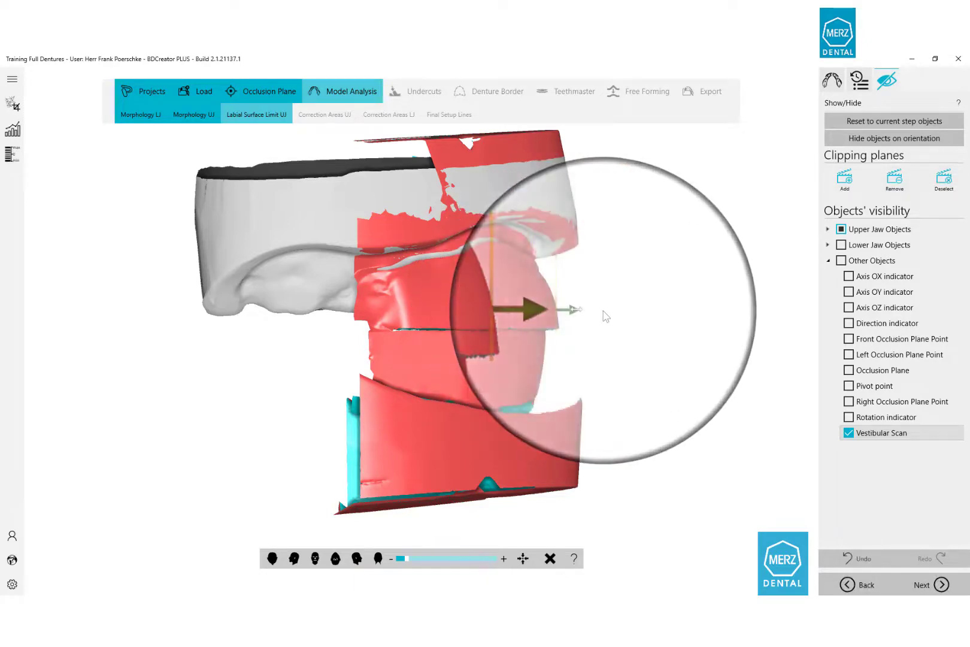
{"action": "middle_click_drag", "start_coordinate": [554, 323], "coordinate": [384, 345]}
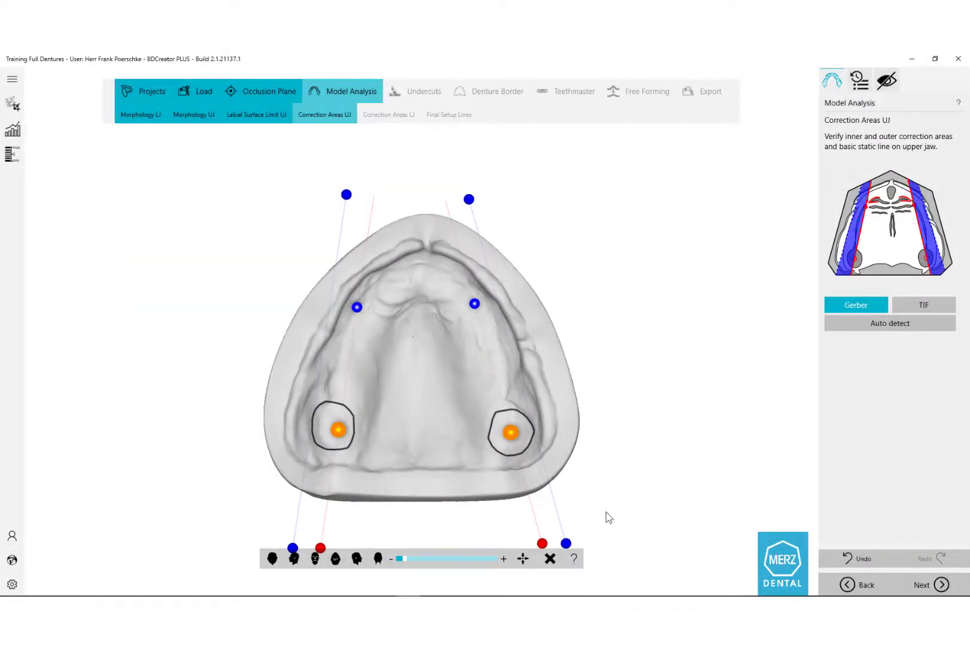
{"action": "scroll", "coordinate": [322, 435], "scroll_direction": "up", "scroll_amount": 3}
{"action": "mouse_move", "coordinate": [346, 434]}
{"action": "left_mouse_down"}
{"action": "mouse_move", "coordinate": [370, 425]}
{"action": "mouse_move", "coordinate": [334, 425]}
{"action": "left_mouse_up"}
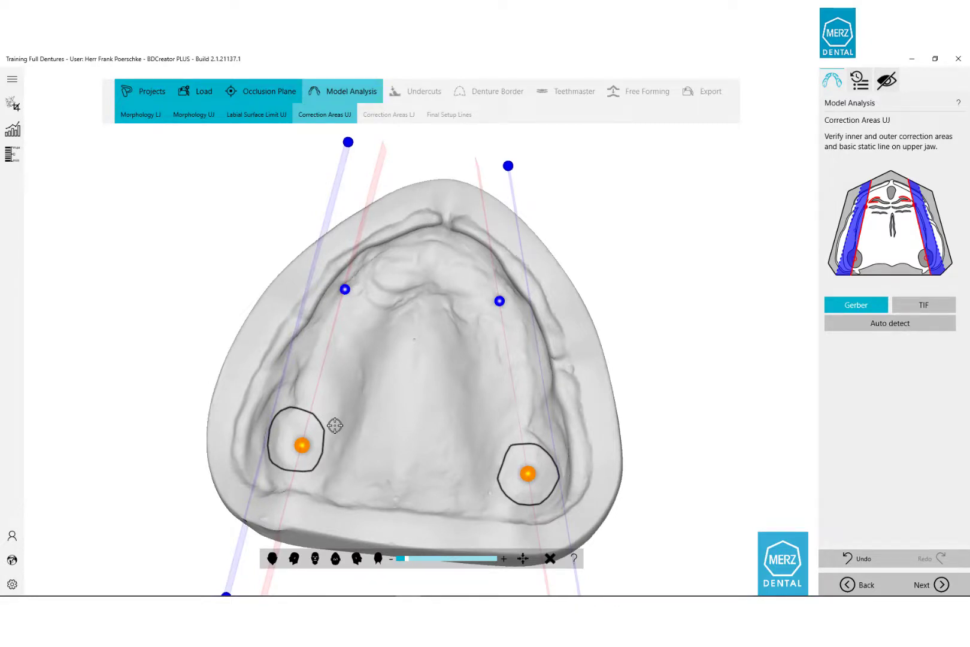
Reposition the lower, lower-left and upper-left correction plane points so the planes follow both ridges.
{"action": "left_click_drag", "start_coordinate": [334, 425], "coordinate": [267, 363]}
{"action": "middle_click_drag", "start_coordinate": [355, 458], "coordinate": [290, 346]}
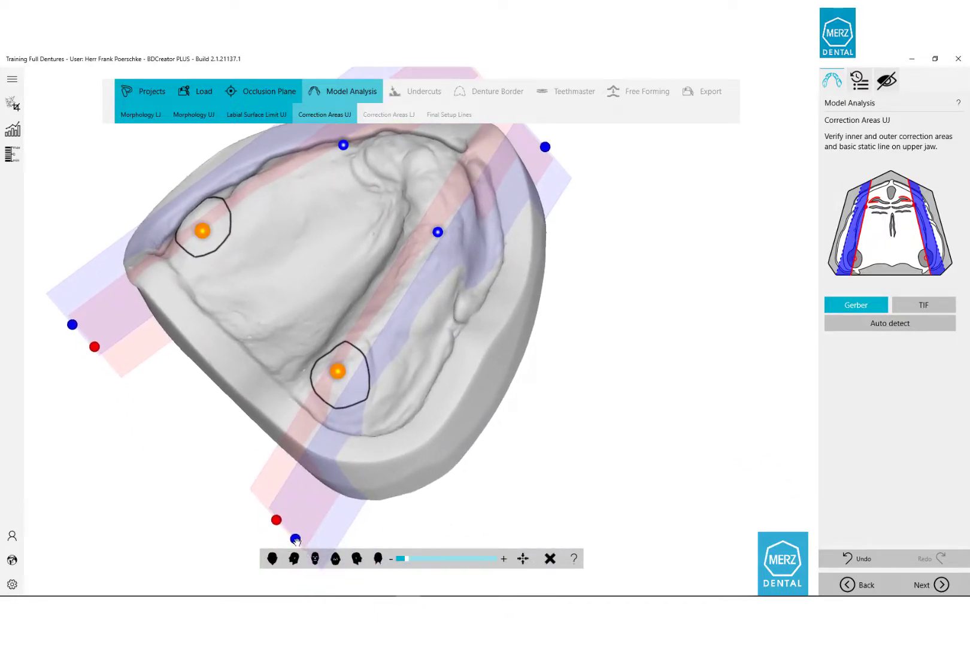
{"action": "left_click_drag", "start_coordinate": [295, 539], "coordinate": [309, 546]}
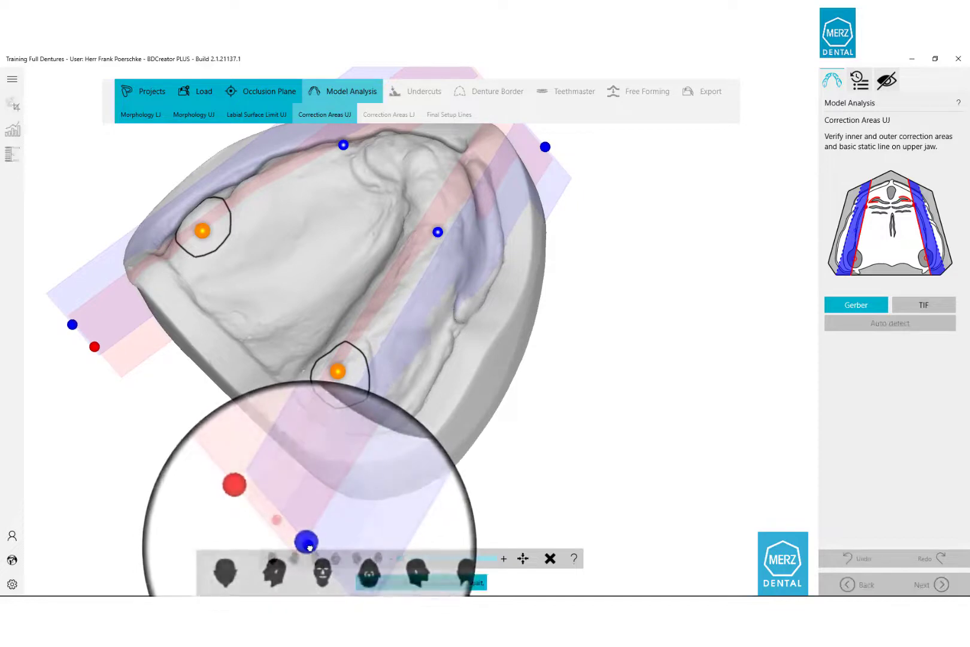
{"action": "middle_click_drag", "start_coordinate": [245, 367], "coordinate": [425, 413]}
{"action": "left_click_drag", "start_coordinate": [162, 556], "coordinate": [141, 545]}
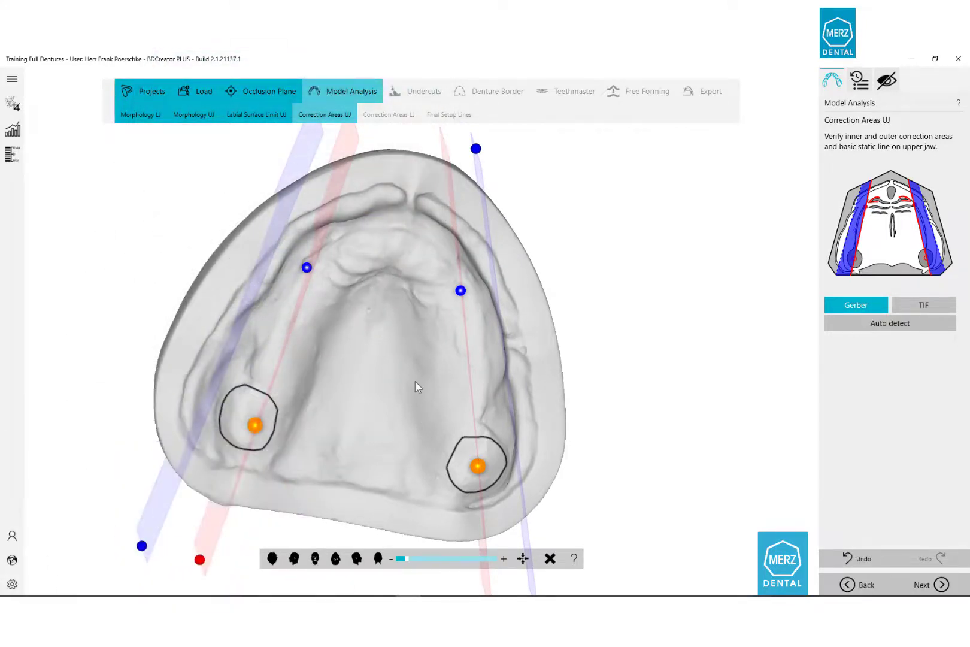
{"action": "right_click_drag", "start_coordinate": [416, 381], "coordinate": [394, 382]}
{"action": "middle_click_drag", "start_coordinate": [394, 379], "coordinate": [393, 433]}
{"action": "mouse_move", "coordinate": [319, 166]}
{"action": "left_mouse_down"}
{"action": "mouse_move", "coordinate": [317, 178]}
{"action": "mouse_move", "coordinate": [330, 171]}
{"action": "left_mouse_up"}
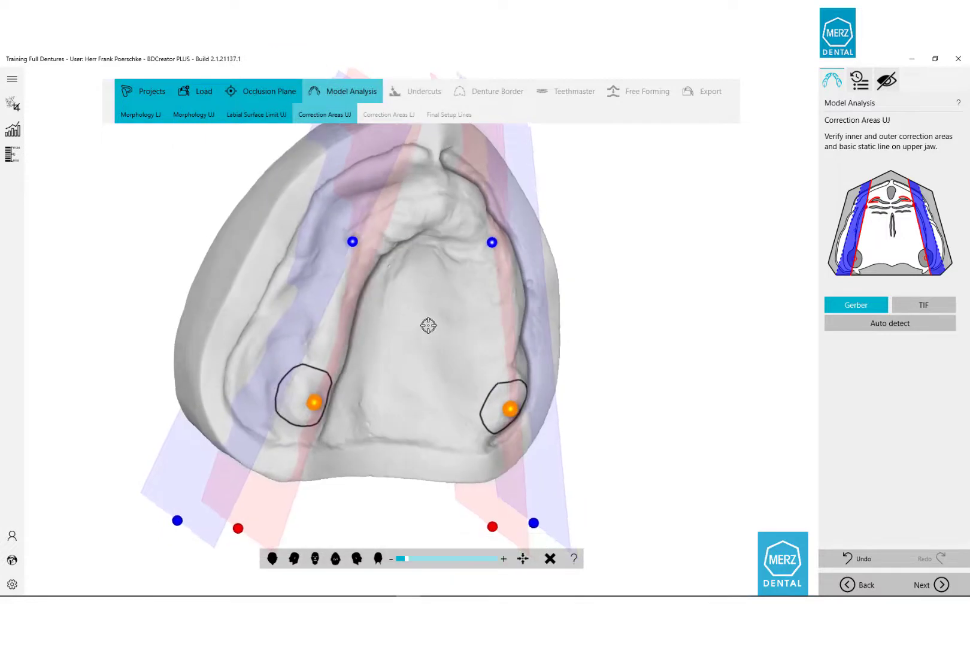
{"action": "right_click_drag", "start_coordinate": [428, 325], "coordinate": [380, 298]}
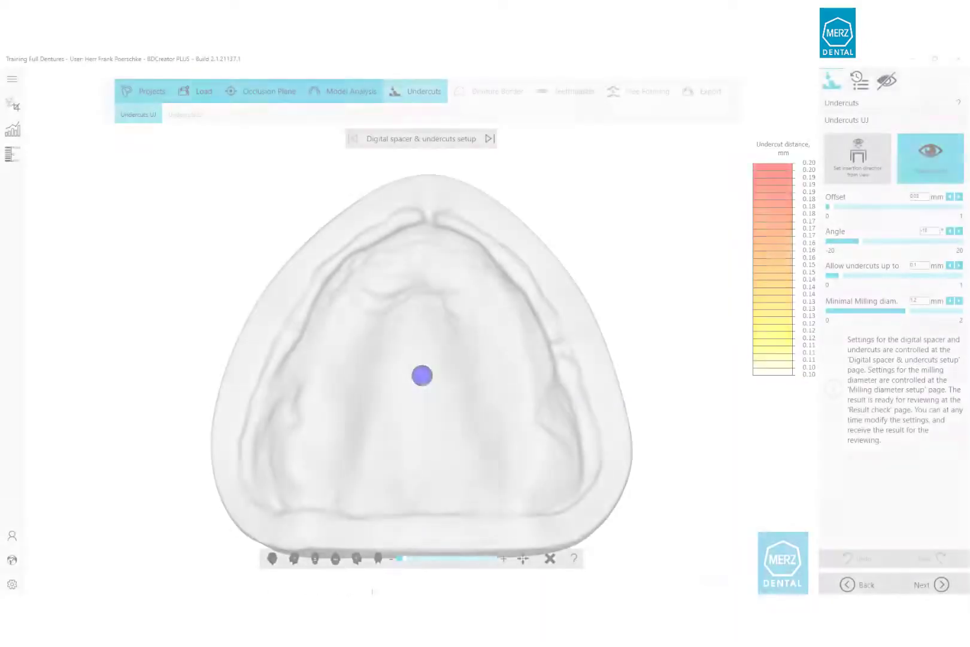
Check the upper undercuts in side and top views, then tilt the insertion direction.
{"action": "left_click", "coordinate": [293, 558]}
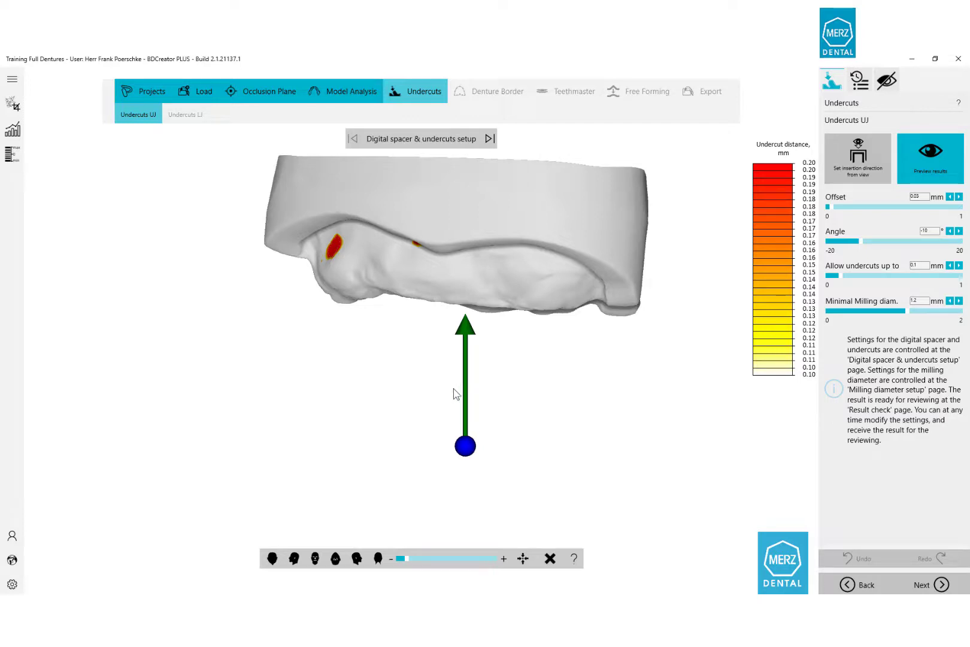
{"action": "left_click", "coordinate": [335, 558]}
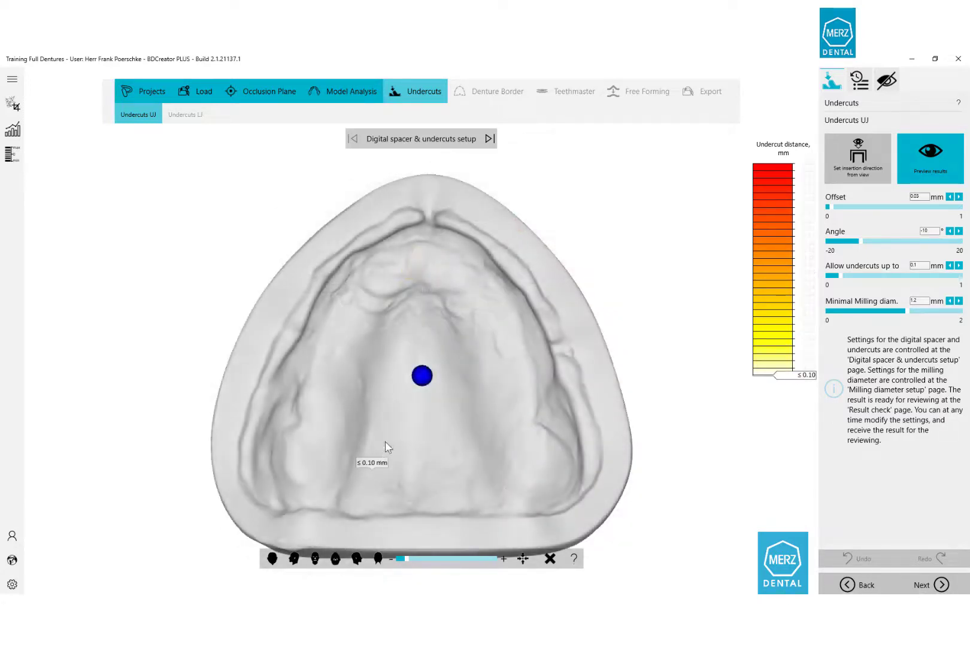
{"action": "left_click_drag", "start_coordinate": [422, 377], "coordinate": [423, 408]}
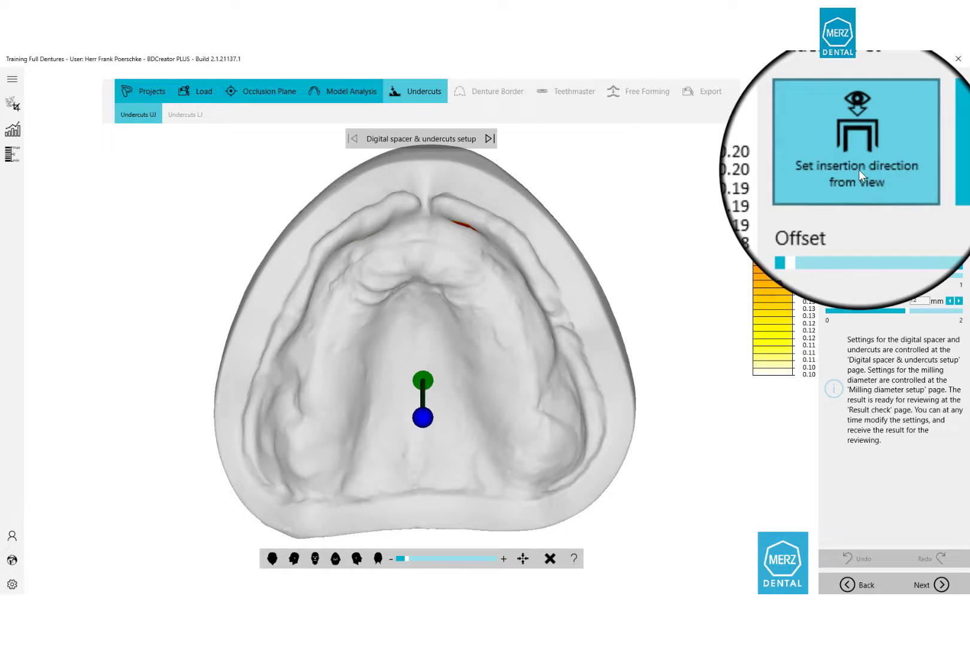
Set the upper insertion direction from the current view and review the updated undercut map.
{"action": "left_click", "coordinate": [859, 170]}
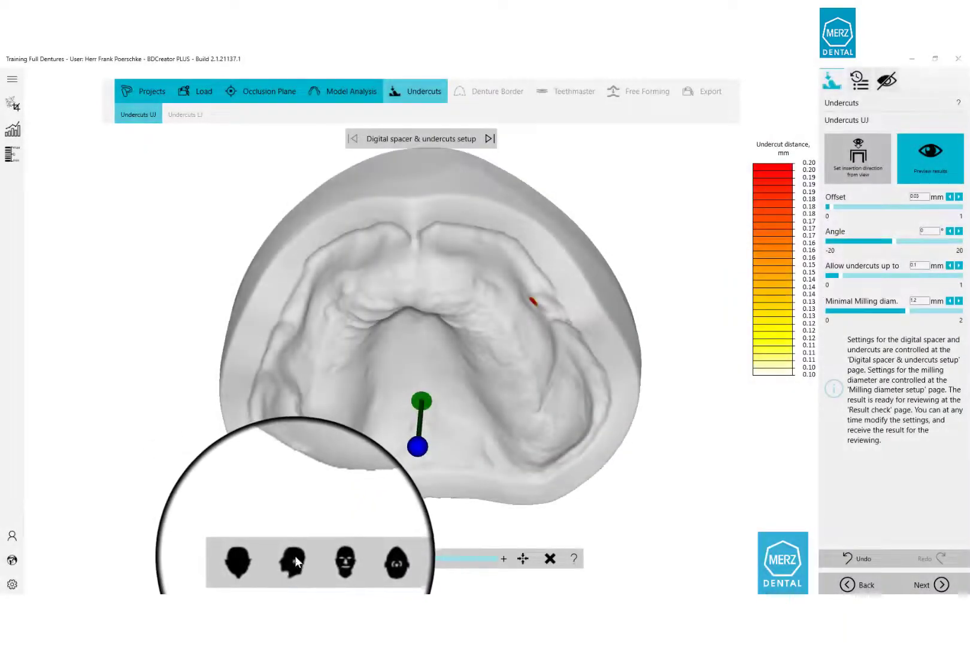
{"action": "left_click", "coordinate": [293, 558]}
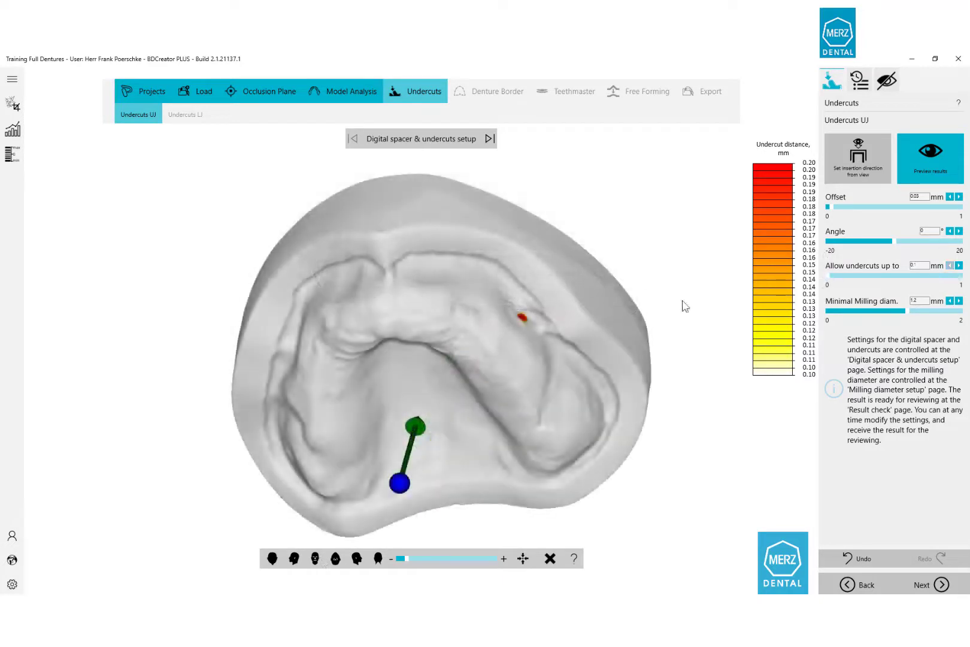
{"action": "mouse_move", "coordinate": [401, 351]}
{"action": "right_mouse_down"}
{"action": "mouse_move", "coordinate": [392, 308]}
{"action": "mouse_move", "coordinate": [420, 336]}
{"action": "mouse_move", "coordinate": [406, 365]}
{"action": "mouse_move", "coordinate": [431, 321]}
{"action": "mouse_move", "coordinate": [514, 372]}
{"action": "mouse_move", "coordinate": [427, 375]}
{"action": "right_mouse_up"}
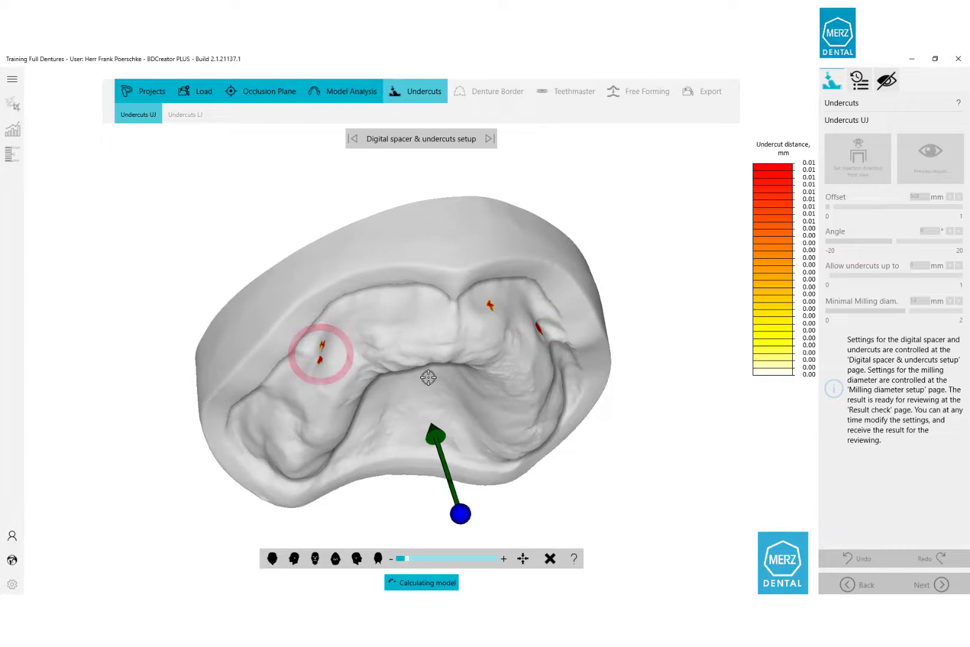
{"action": "left_click_drag", "start_coordinate": [428, 377], "coordinate": [401, 364]}
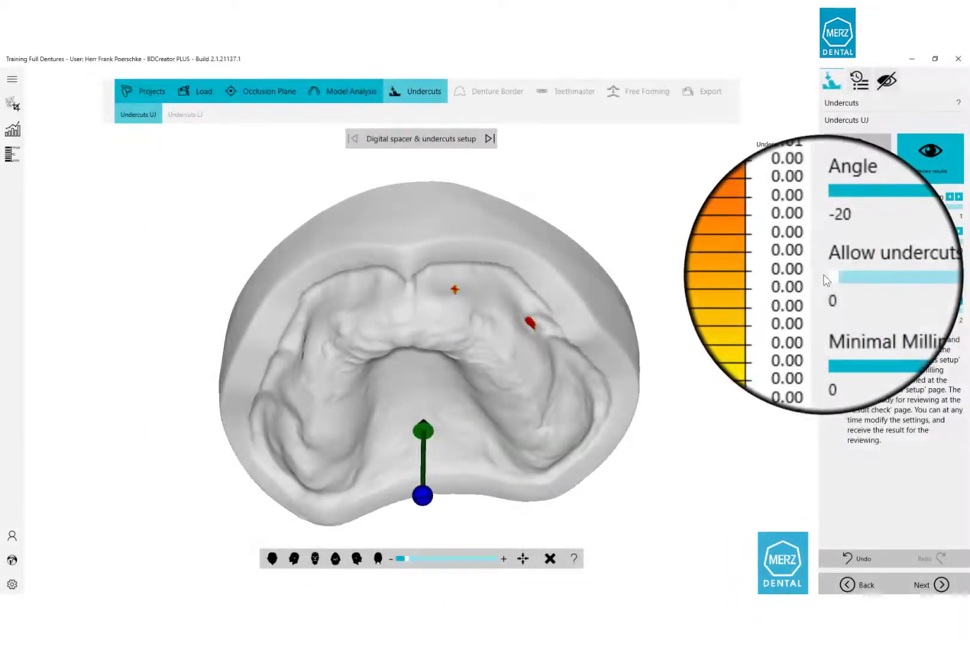
Allow undercuts up to 0.1 mm at a -10° angle and check the insertion arrow.
{"action": "left_click_drag", "start_coordinate": [831, 281], "coordinate": [846, 274]}
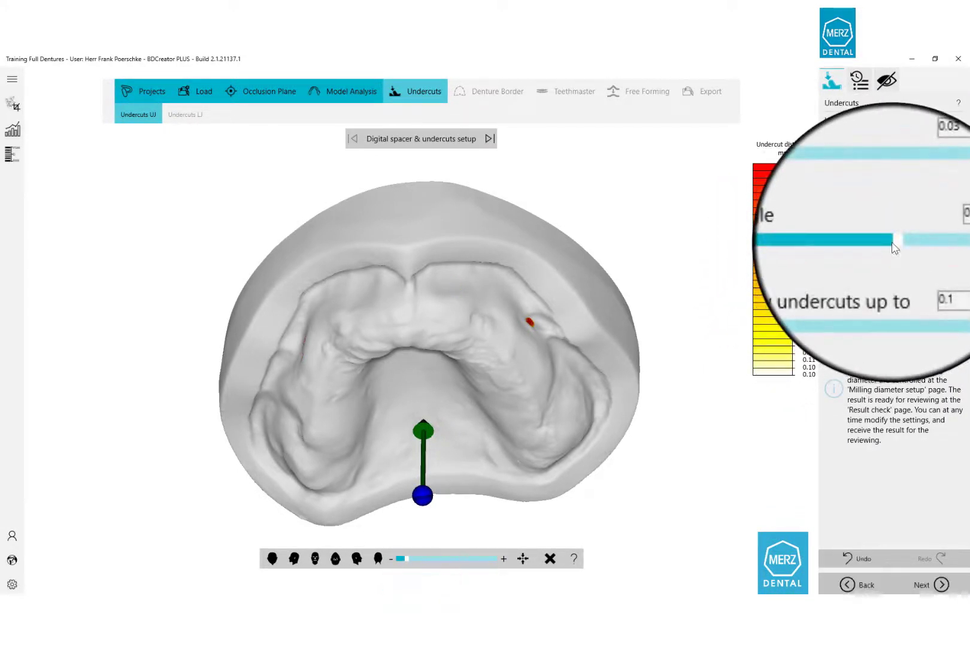
{"action": "left_click_drag", "start_coordinate": [895, 246], "coordinate": [861, 249]}
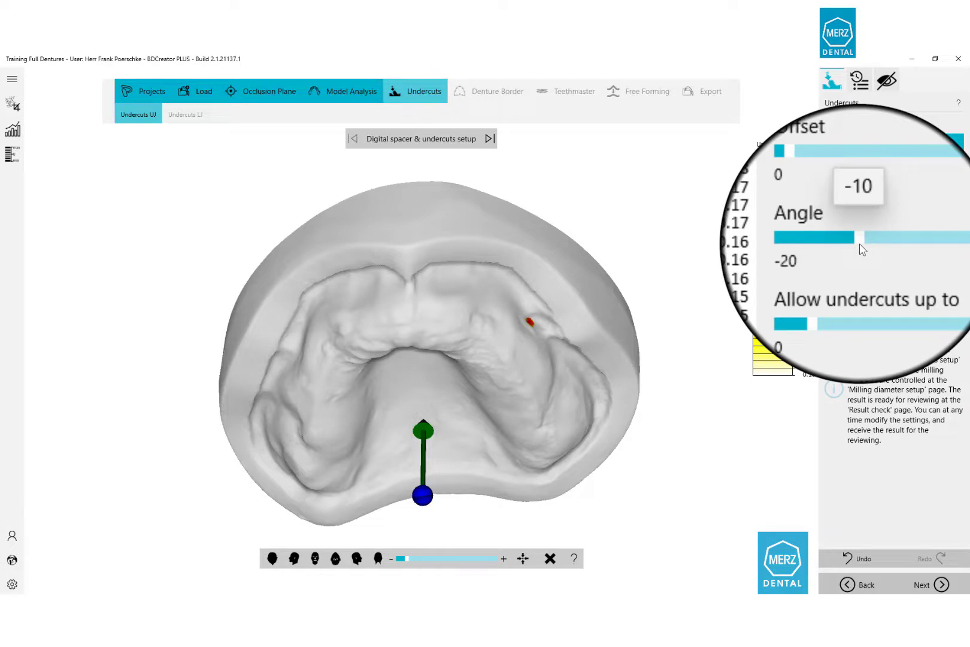
{"action": "left_click_drag", "start_coordinate": [861, 249], "coordinate": [861, 249]}
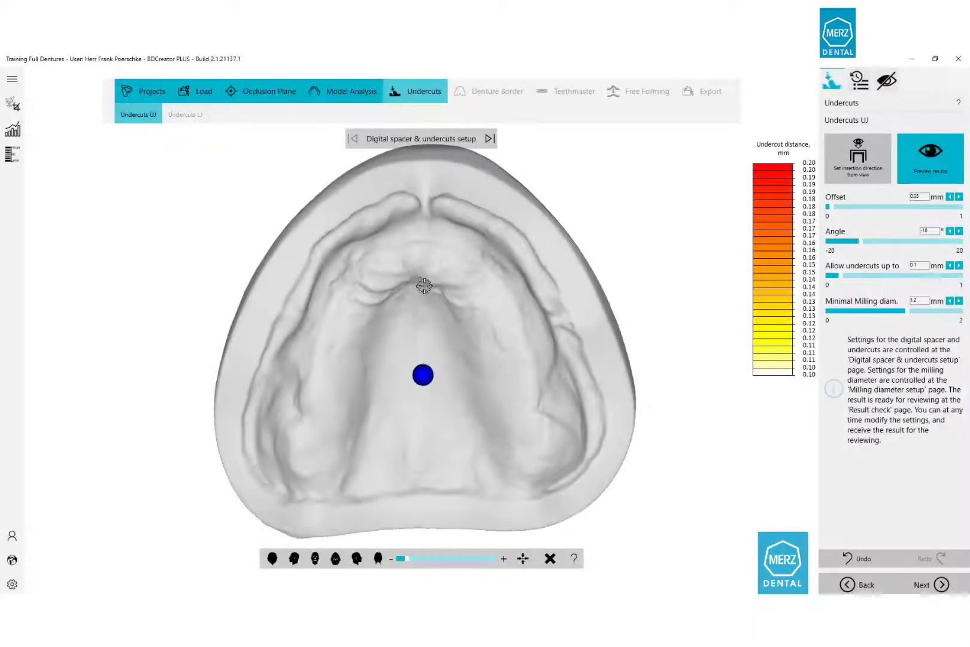
{"action": "left_click_drag", "start_coordinate": [422, 284], "coordinate": [415, 251]}
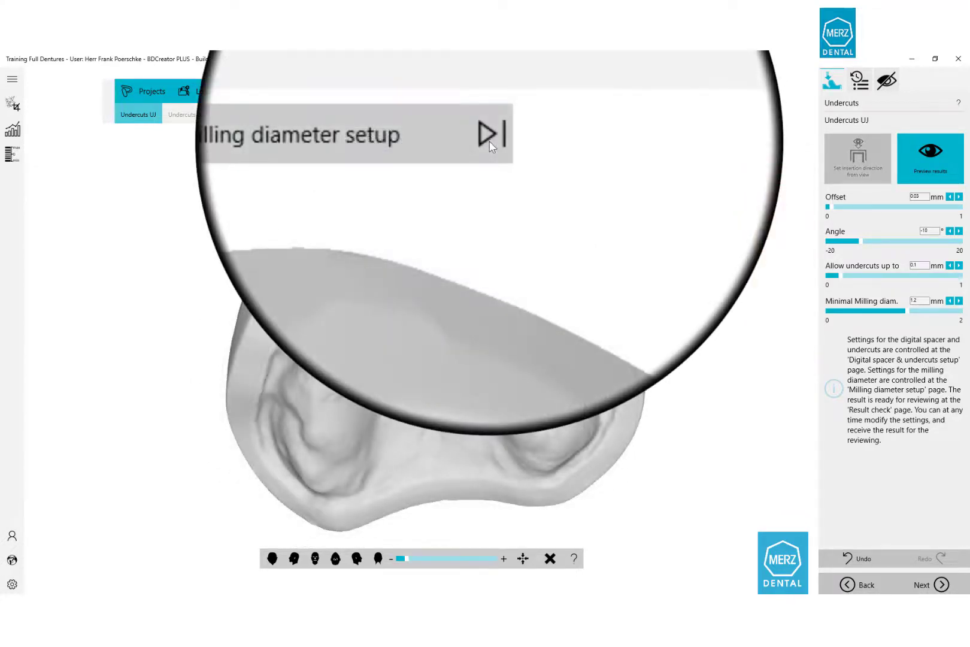
Set the upper-jaw undercut offset to 0 and review the upper and lower insertion results.
{"action": "left_click", "coordinate": [490, 144]}
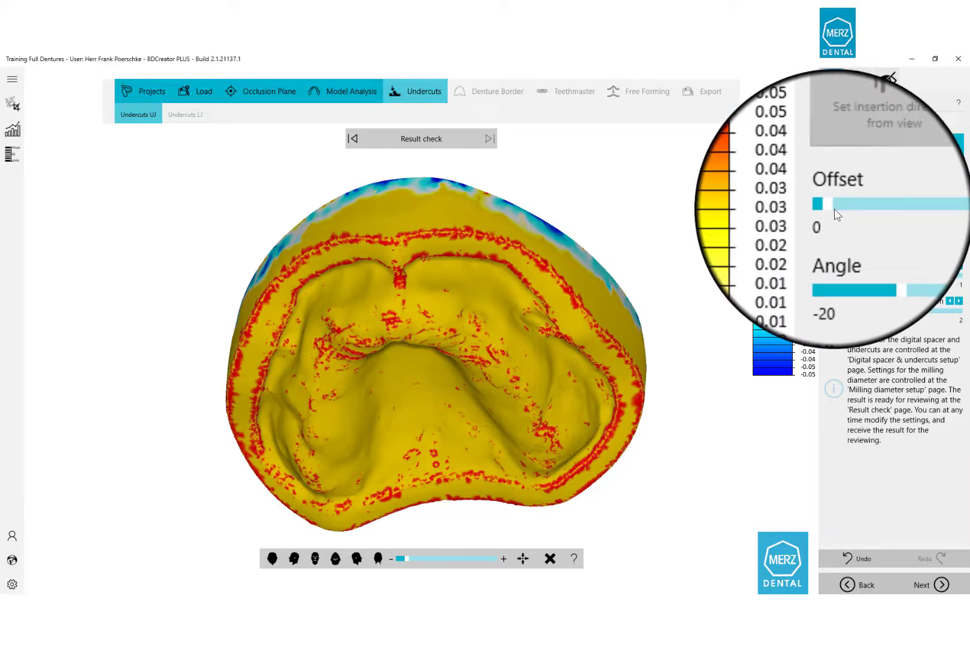
{"action": "left_click_drag", "start_coordinate": [834, 210], "coordinate": [823, 211]}
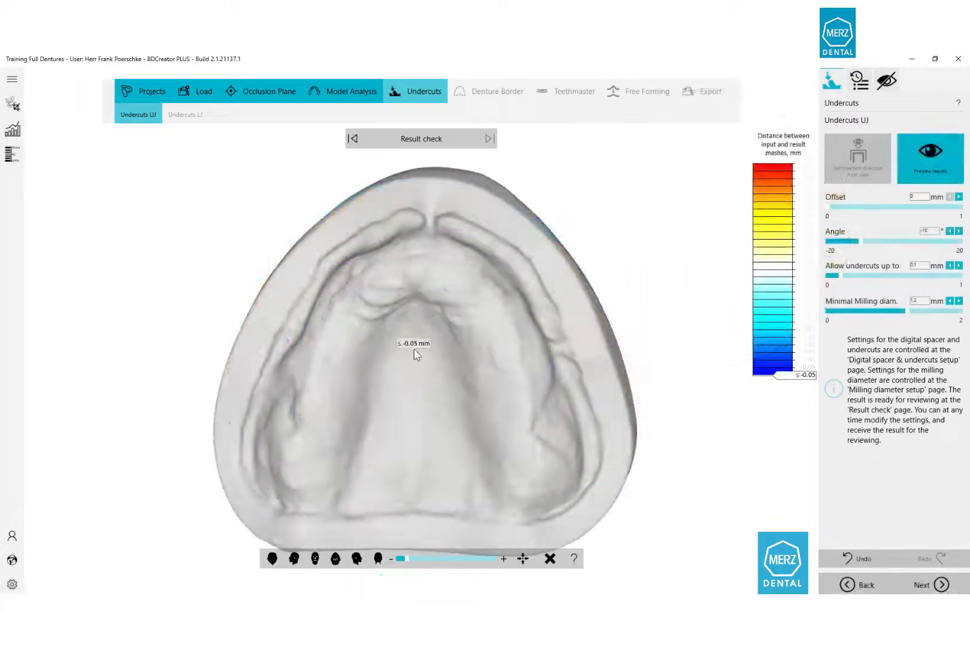
{"action": "right_click_drag", "start_coordinate": [426, 242], "coordinate": [427, 331]}
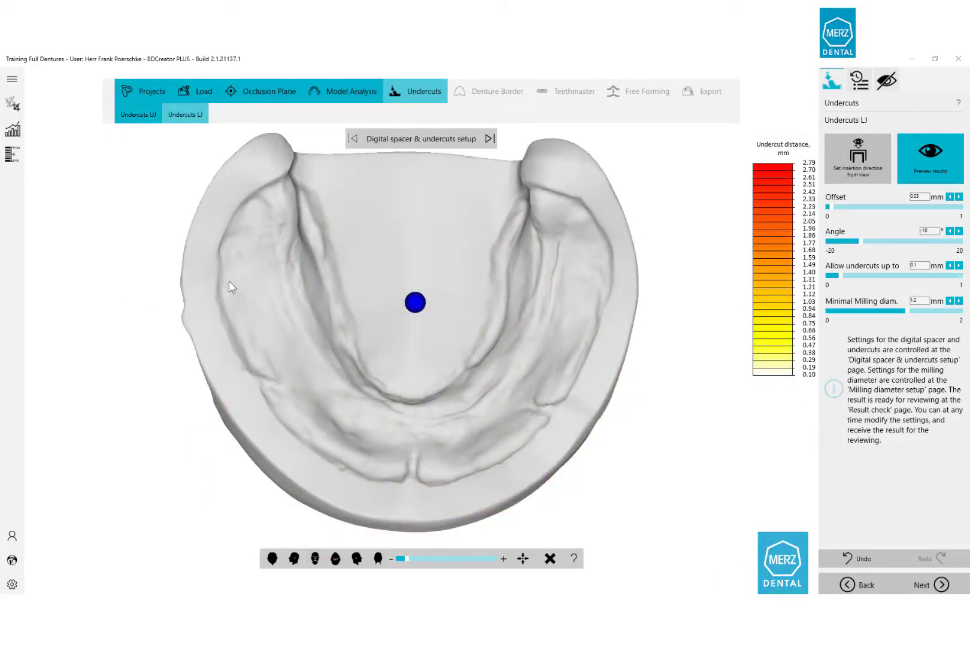
{"action": "right_click_drag", "start_coordinate": [304, 286], "coordinate": [299, 239]}
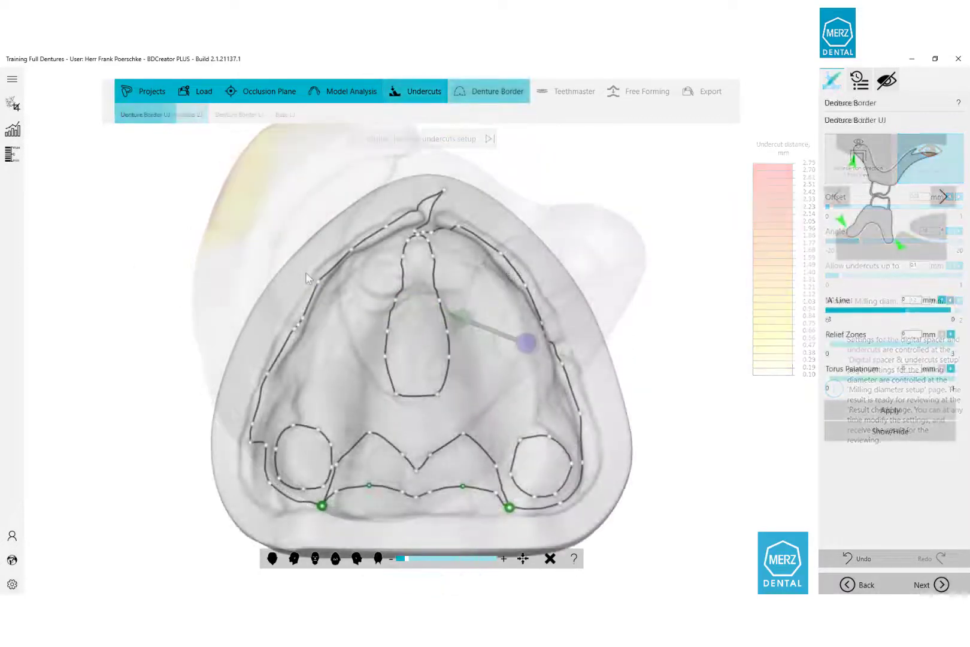
Adjust two points on the upper denture border outline.
{"action": "mouse_move", "coordinate": [363, 328]}
{"action": "right_mouse_down"}
{"action": "mouse_move", "coordinate": [375, 350]}
{"action": "mouse_move", "coordinate": [374, 338]}
{"action": "right_mouse_up"}
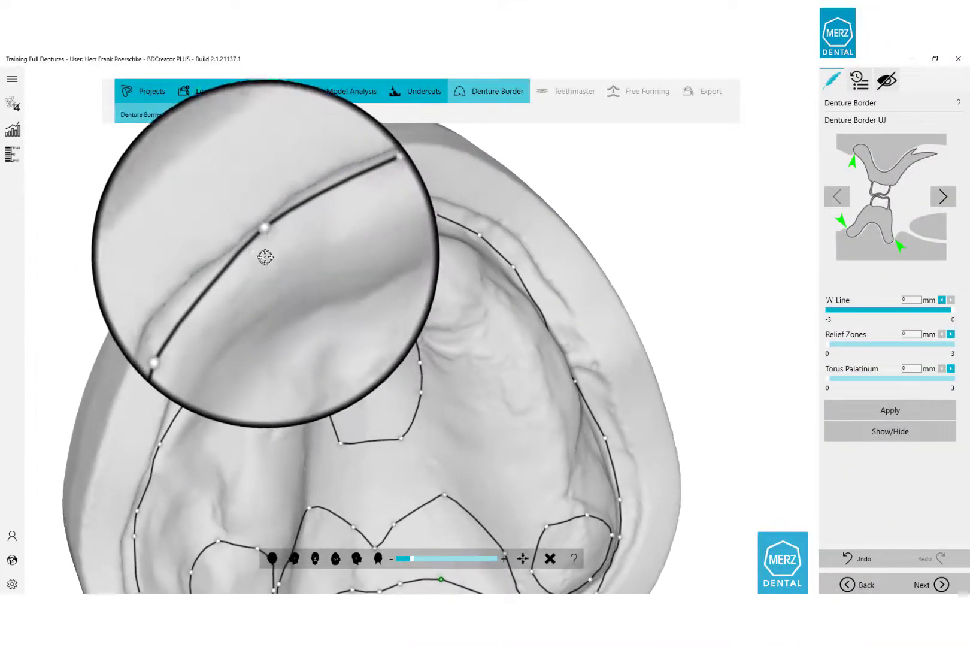
{"action": "left_click_drag", "start_coordinate": [266, 242], "coordinate": [269, 250]}
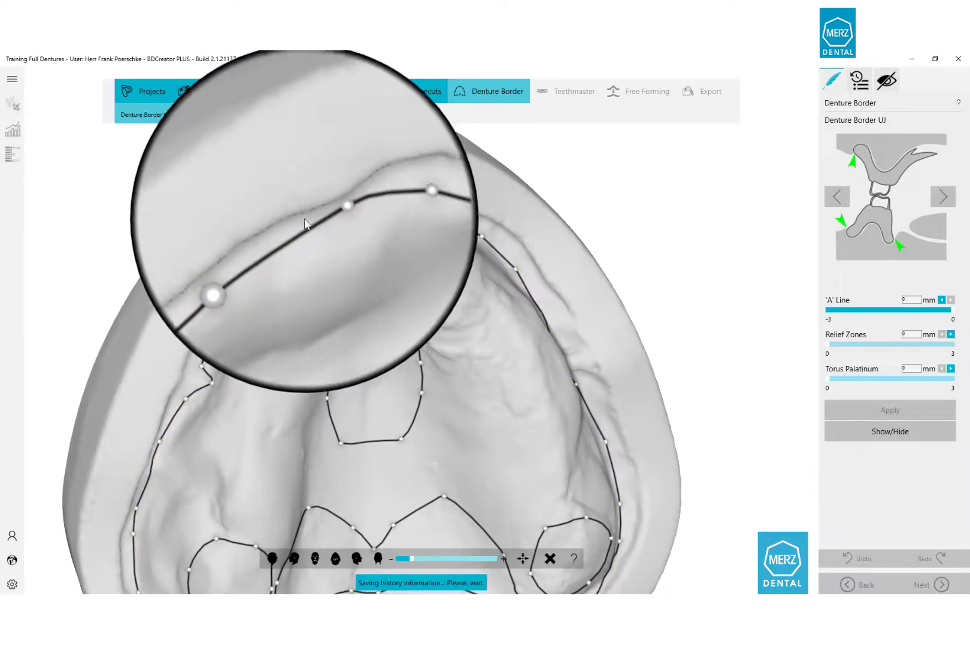
{"action": "left_click_drag", "start_coordinate": [322, 215], "coordinate": [353, 212]}
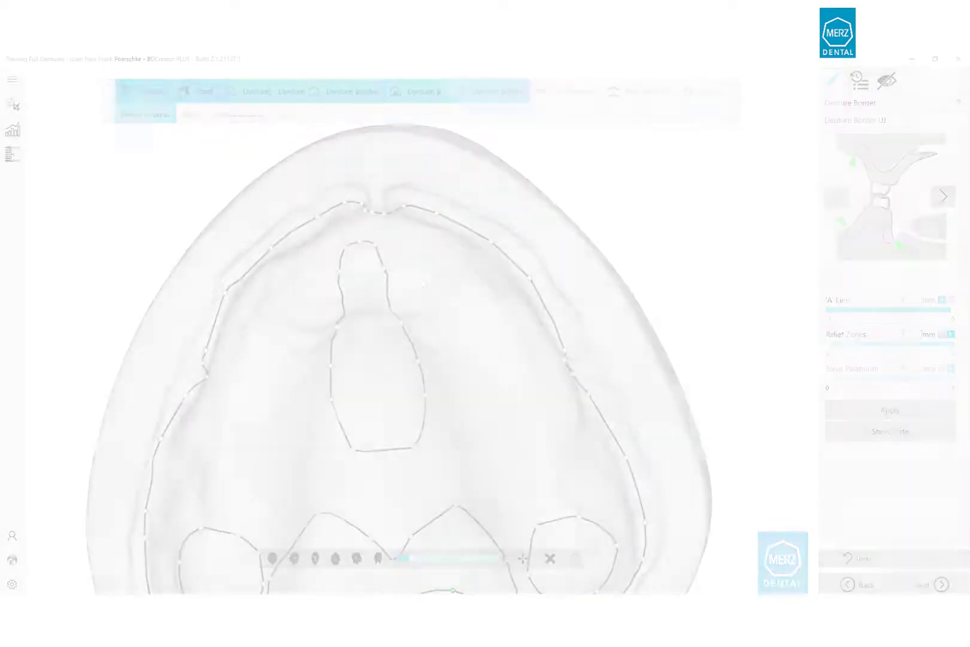
Inspect the posterior border and shift the A line to about -1.2 mm.
{"action": "middle_click_drag", "start_coordinate": [253, 433], "coordinate": [270, 346]}
{"action": "middle_click_drag", "start_coordinate": [271, 346], "coordinate": [161, 340]}
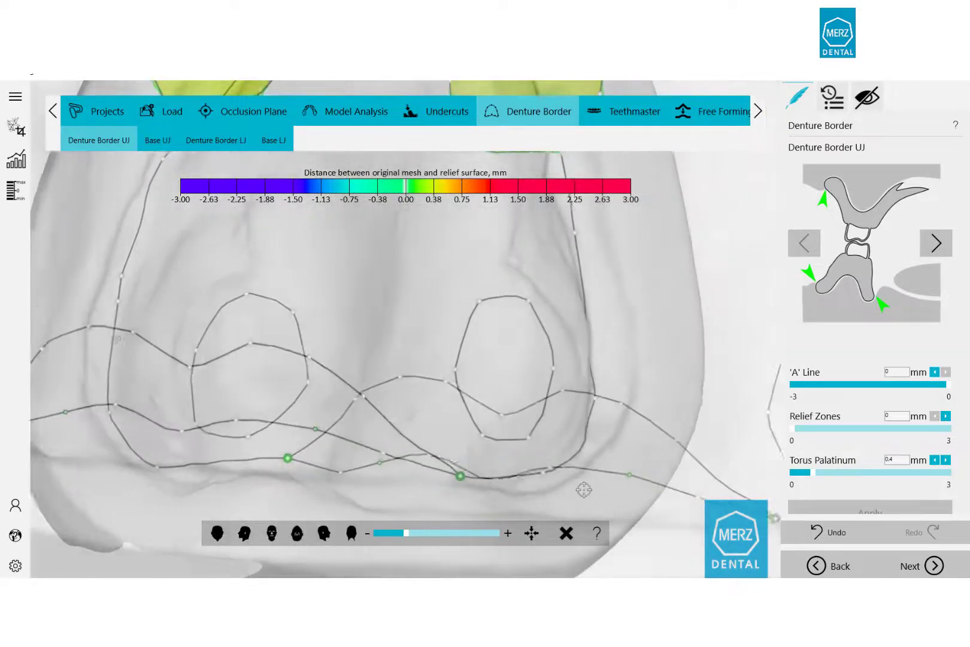
{"action": "right_click_drag", "start_coordinate": [584, 490], "coordinate": [354, 299]}
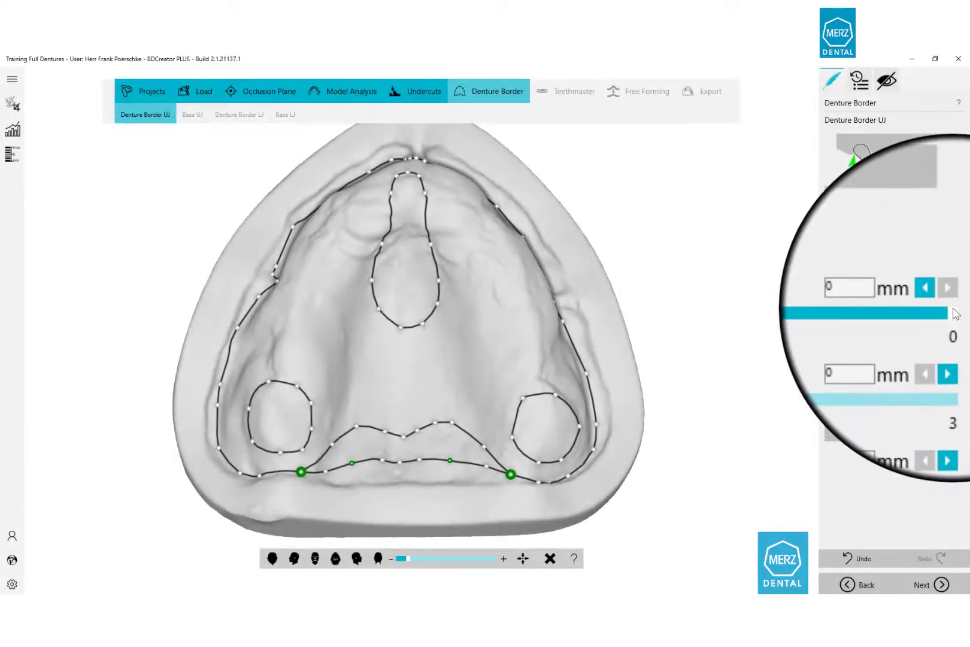
{"action": "left_click_drag", "start_coordinate": [943, 312], "coordinate": [899, 318]}
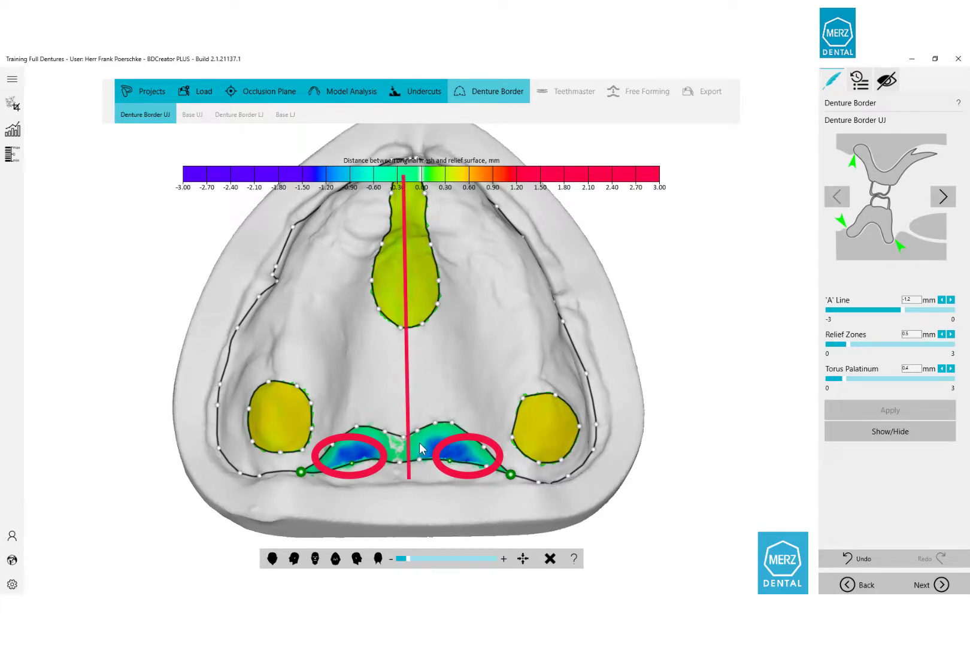
{"action": "mouse_move", "coordinate": [421, 448]}
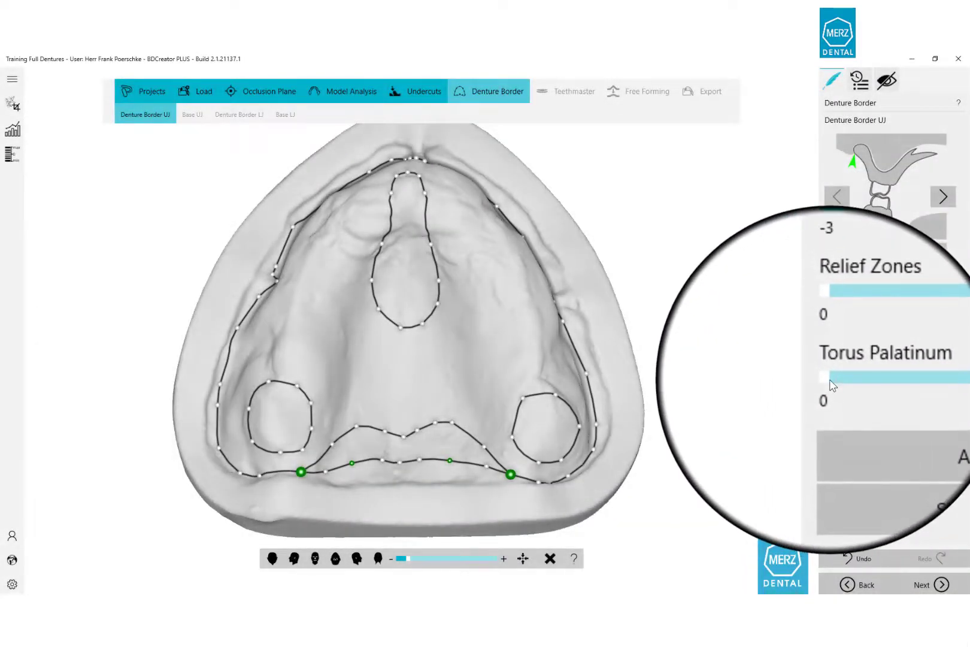
Raise the torus palatinum relief to 0.4 mm, keep relief zones at 0.5 mm, and apply.
{"action": "left_click_drag", "start_coordinate": [831, 385], "coordinate": [848, 345]}
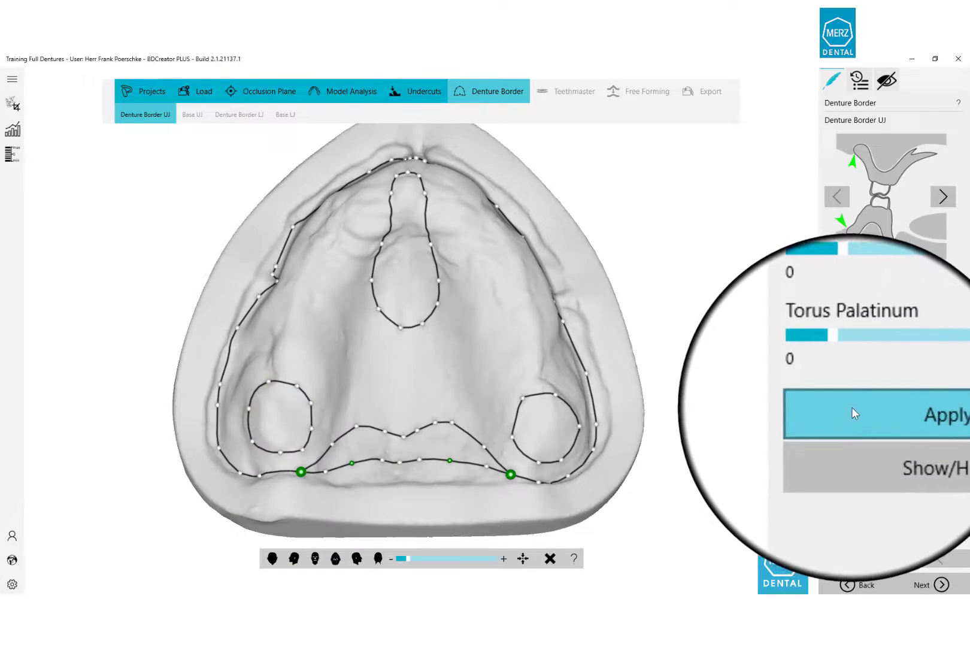
{"action": "left_click", "coordinate": [852, 410]}
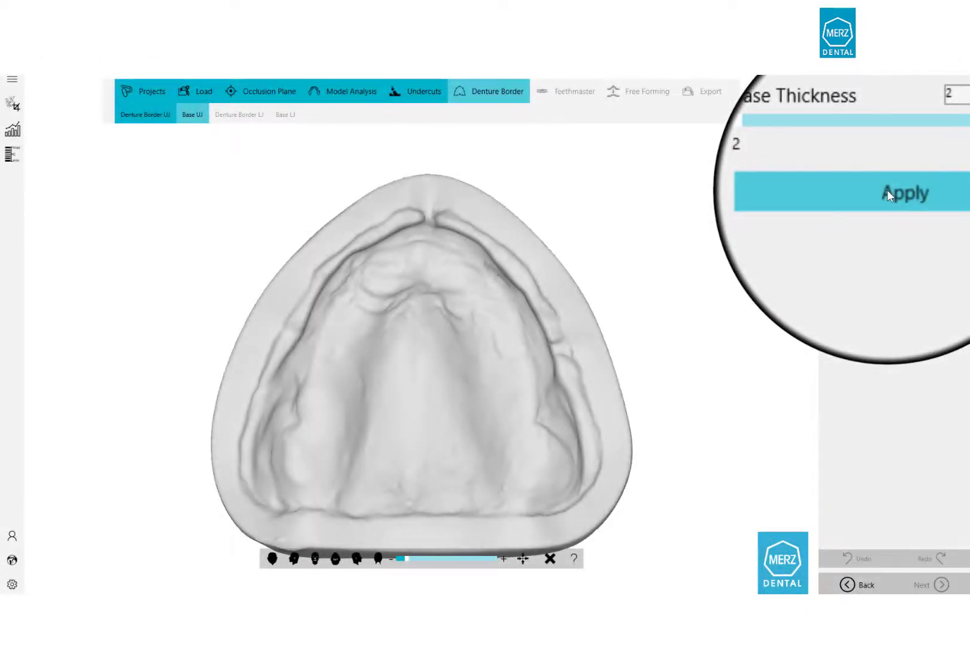
Create the 2 mm upper denture base, inspect it, and continue to the lower-jaw border.
{"action": "left_click", "coordinate": [887, 189]}
{"action": "middle_click_drag", "start_coordinate": [420, 258], "coordinate": [419, 396]}
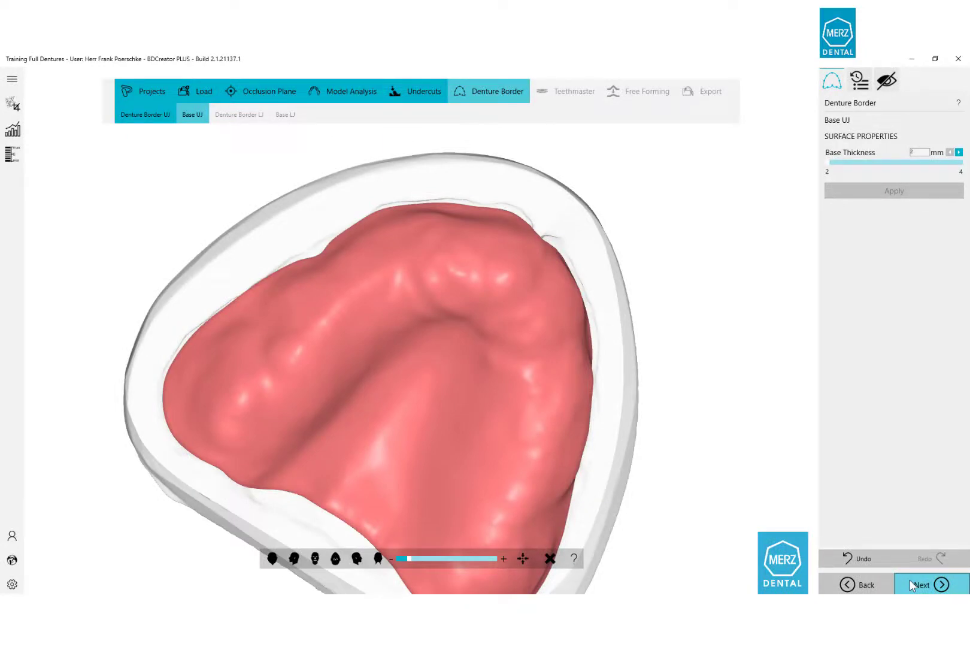
{"action": "left_click", "coordinate": [913, 585]}
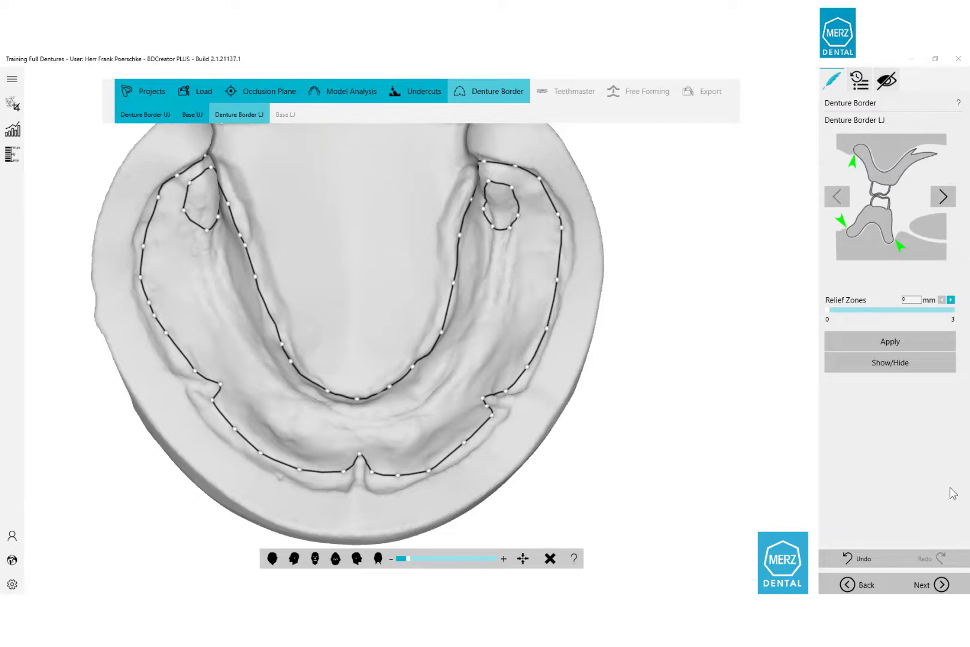
Advance to Base LJ and rotate the view to inspect the 2 mm pink lower denture base.
{"action": "left_click", "coordinate": [924, 584]}
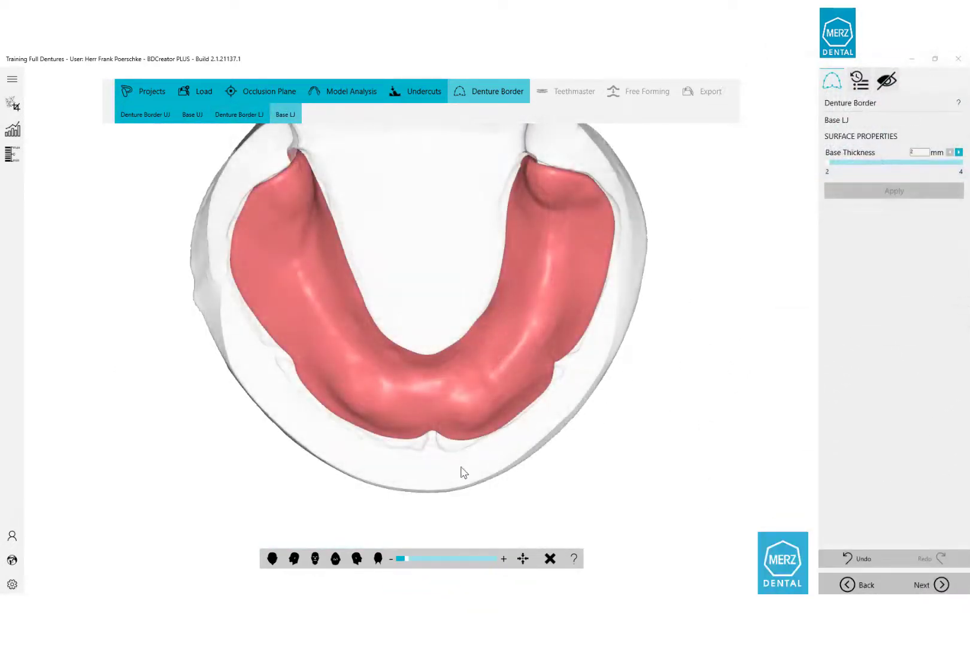
{"action": "middle_click_drag", "start_coordinate": [438, 472], "coordinate": [552, 245]}
Enter Teethmaster and show the Vestibular Scan to compare it with the Ln6-Ln6 teeth.
{"action": "left_click", "coordinate": [958, 584]}
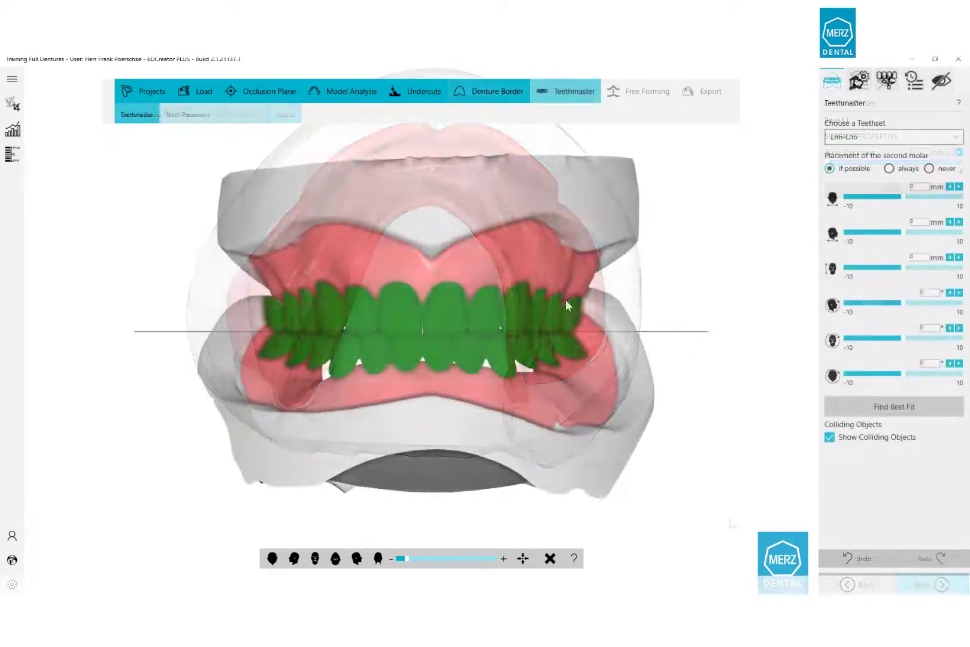
{"action": "middle_click_drag", "start_coordinate": [565, 300], "coordinate": [382, 314]}
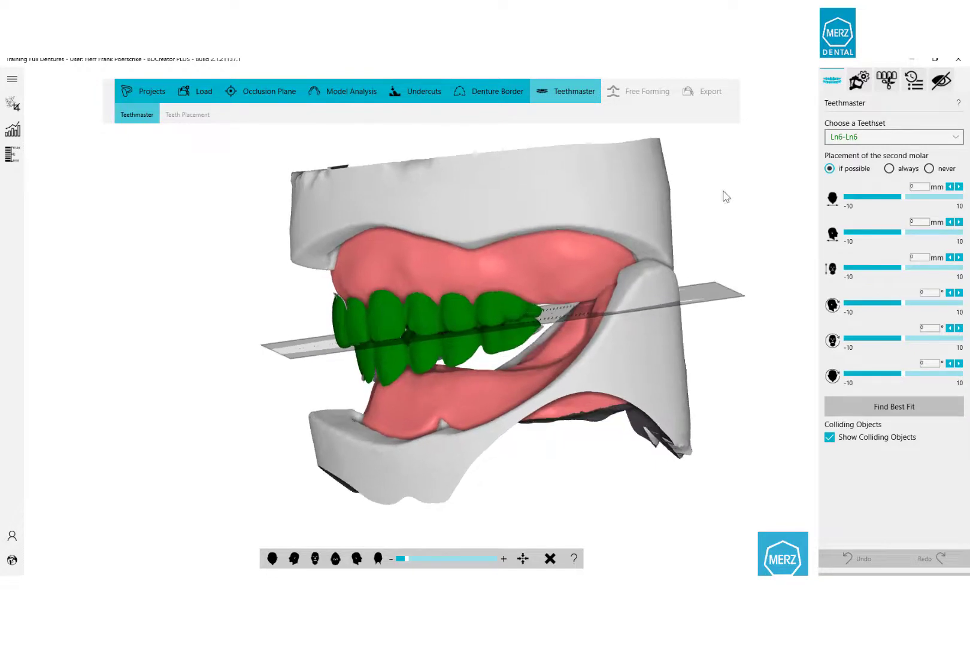
{"action": "left_click", "coordinate": [942, 81]}
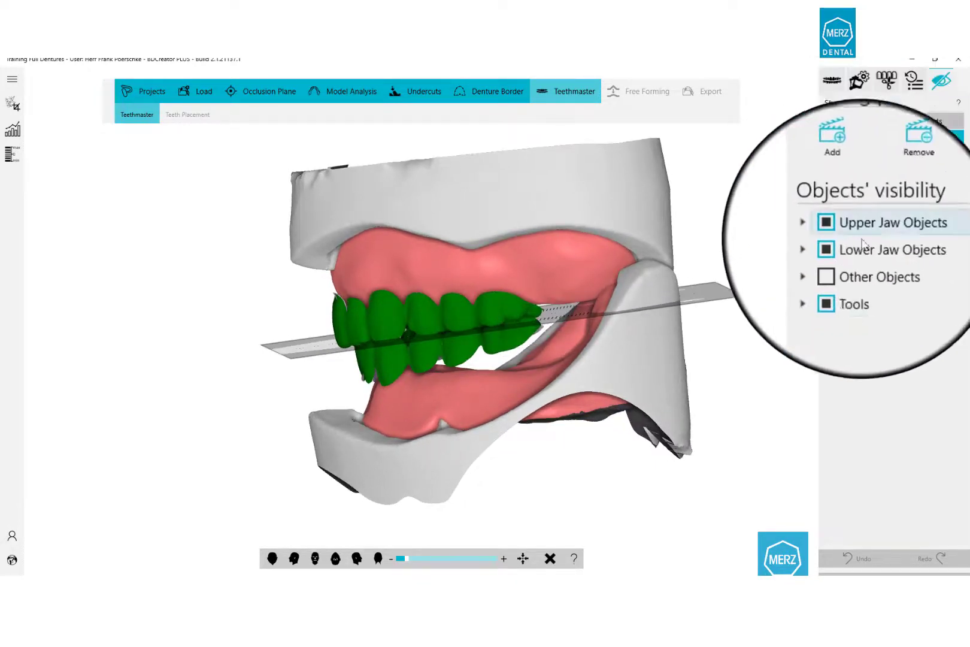
{"action": "left_click", "coordinate": [802, 276]}
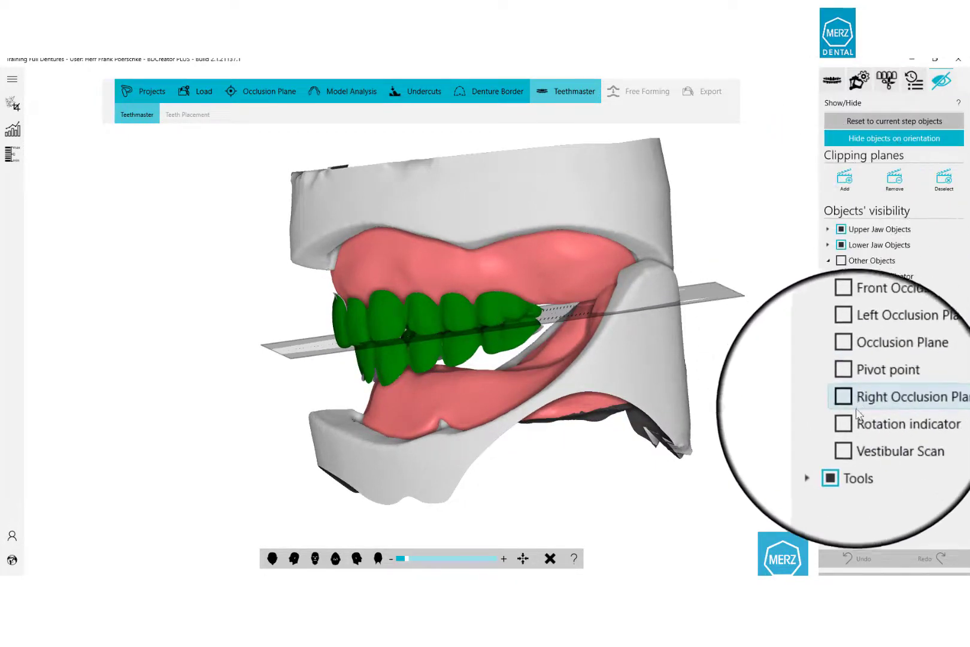
{"action": "left_click", "coordinate": [848, 433]}
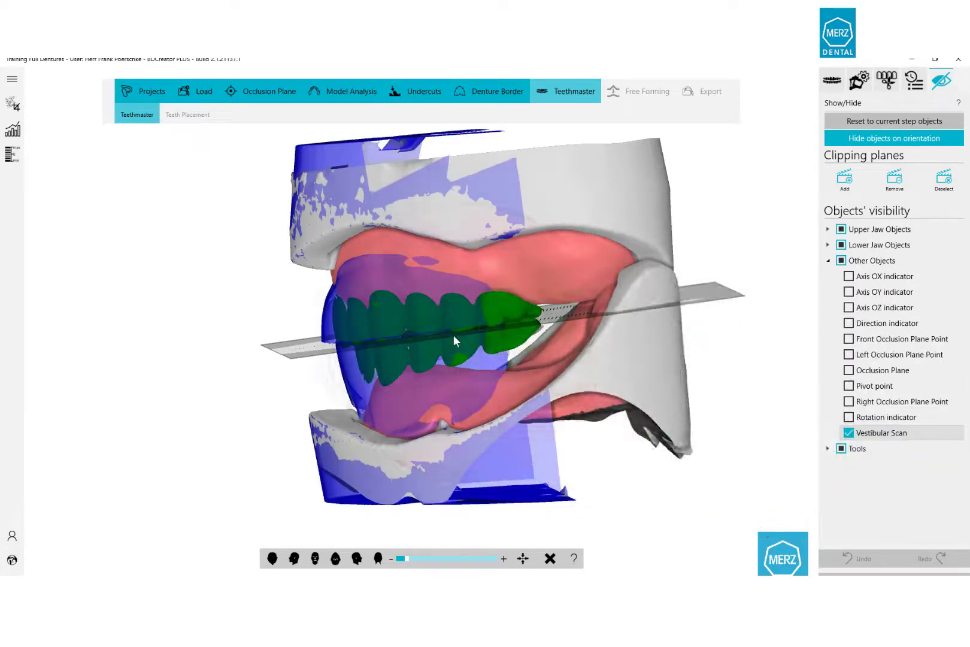
{"action": "middle_click_drag", "start_coordinate": [454, 336], "coordinate": [374, 290]}
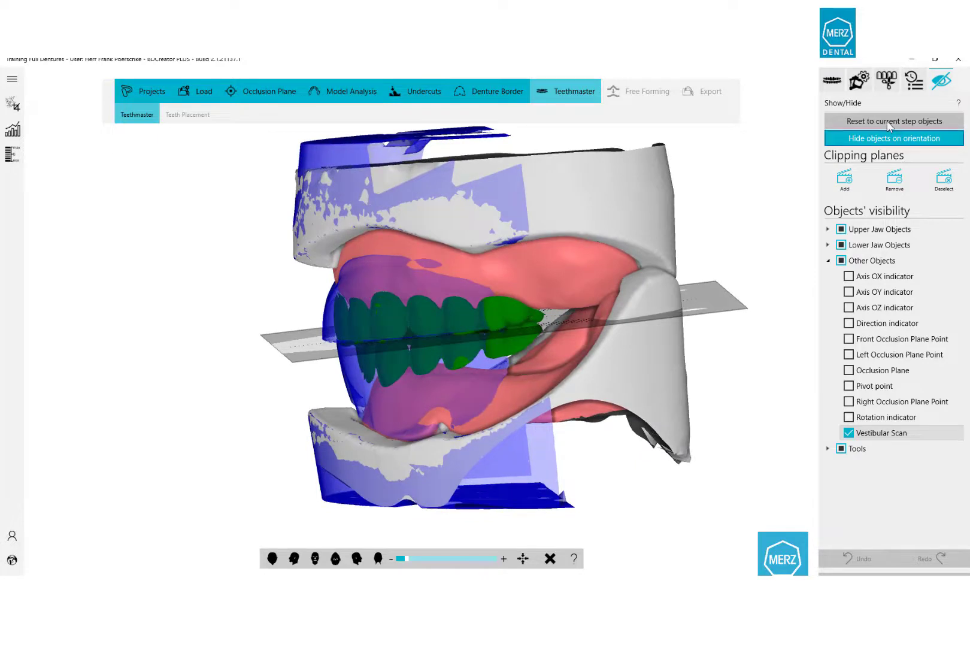
Shift the Ln6-Ln6 teeth set 1.8 mm and rotate it -1.1°.
{"action": "left_click", "coordinate": [834, 81]}
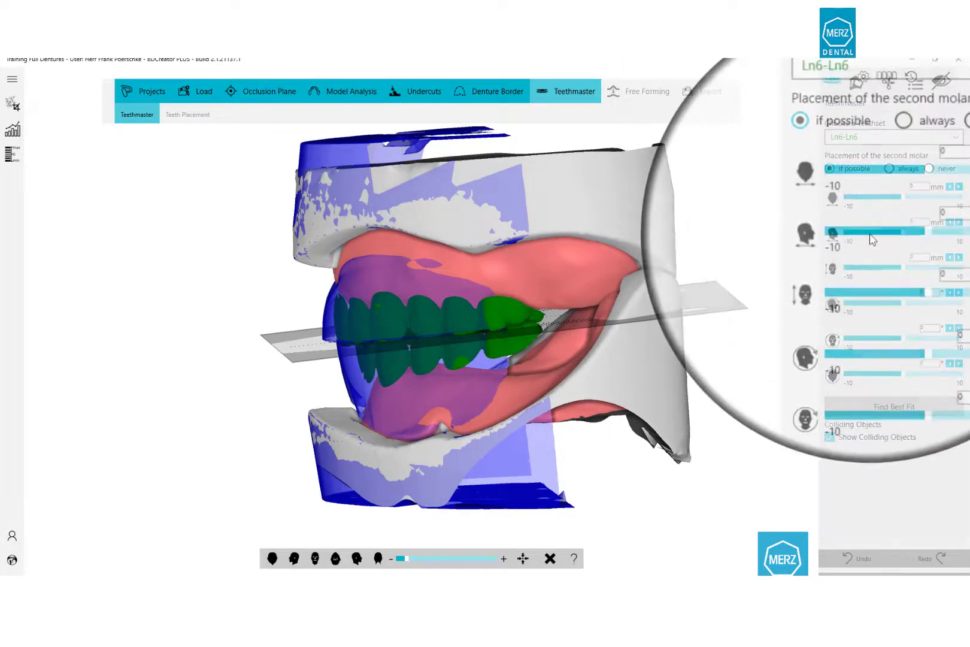
{"action": "left_click_drag", "start_coordinate": [904, 233], "coordinate": [917, 233]}
{"action": "left_click", "coordinate": [316, 558]}
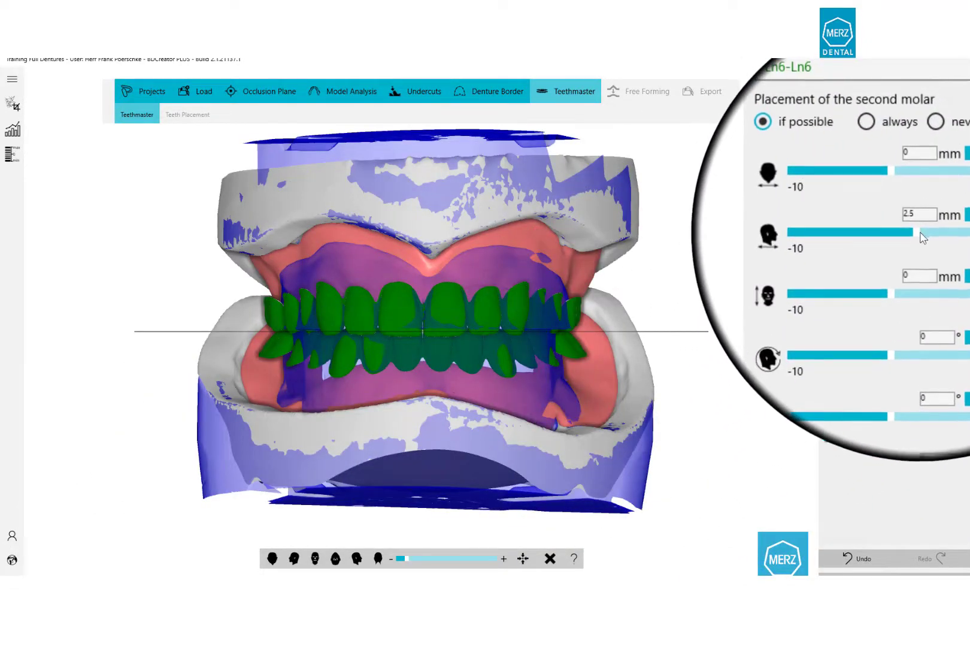
{"action": "left_click_drag", "start_coordinate": [920, 232], "coordinate": [915, 233]}
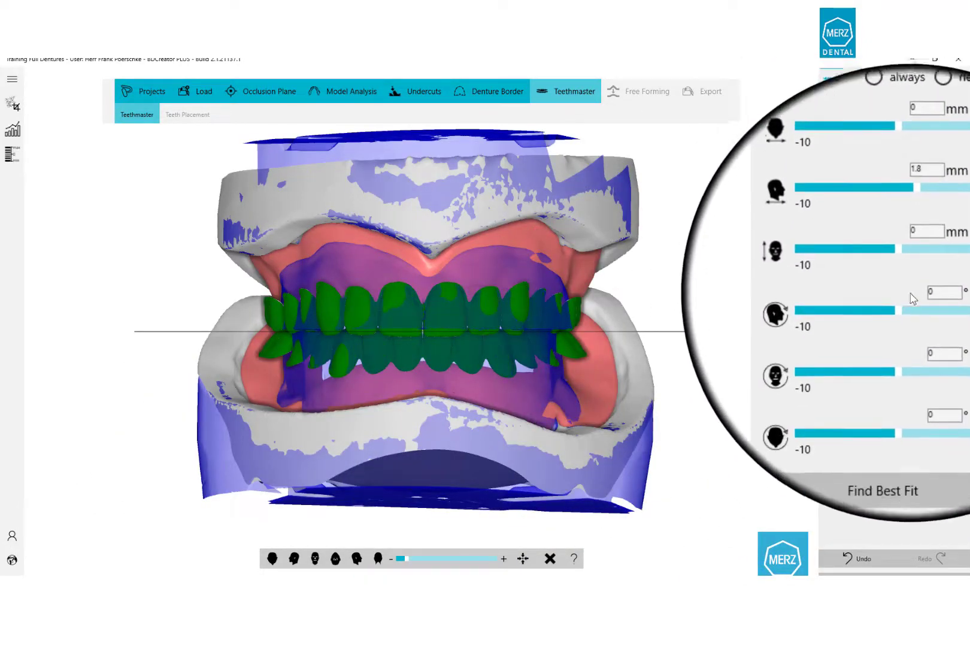
{"action": "left_click_drag", "start_coordinate": [901, 374], "coordinate": [898, 374]}
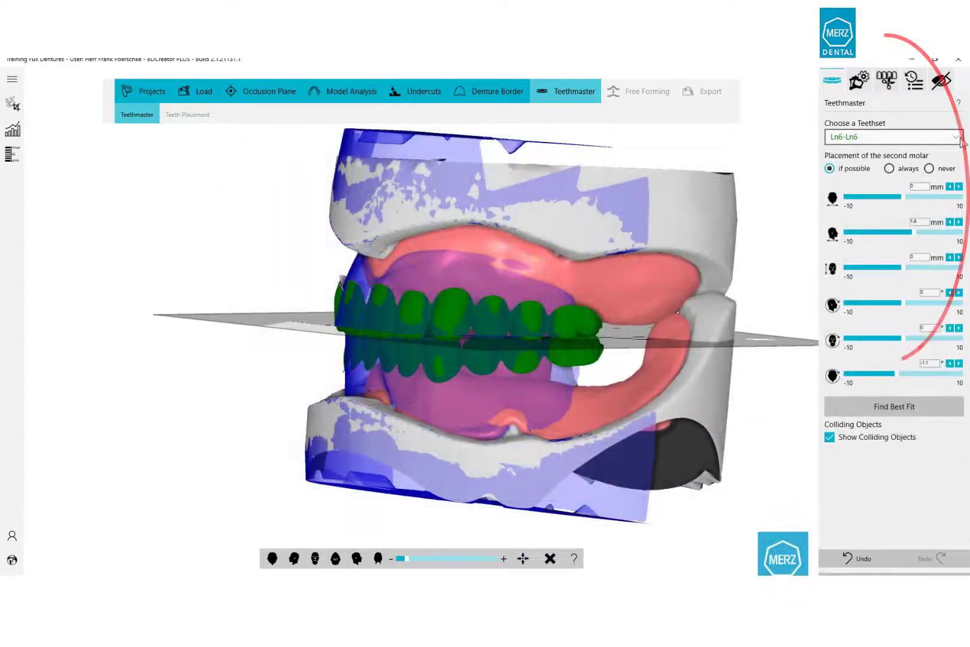
Swap the Ln6-Ln6 teeth set for Mm7-Mm7* from the teeth set list.
{"action": "left_click", "coordinate": [957, 137]}
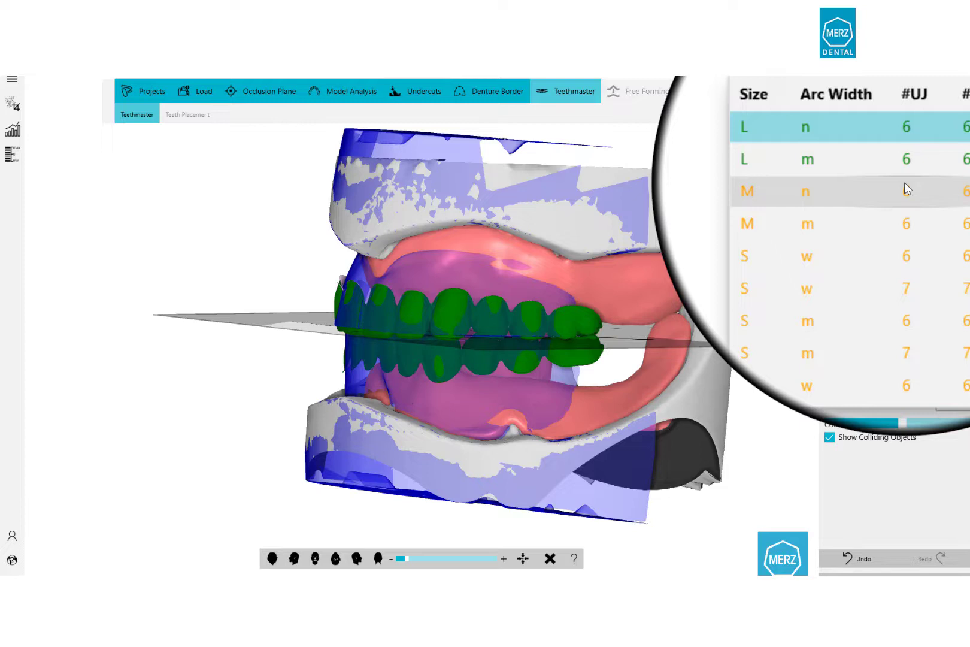
{"action": "scroll", "coordinate": [907, 188], "scroll_direction": "down", "scroll_amount": 1}
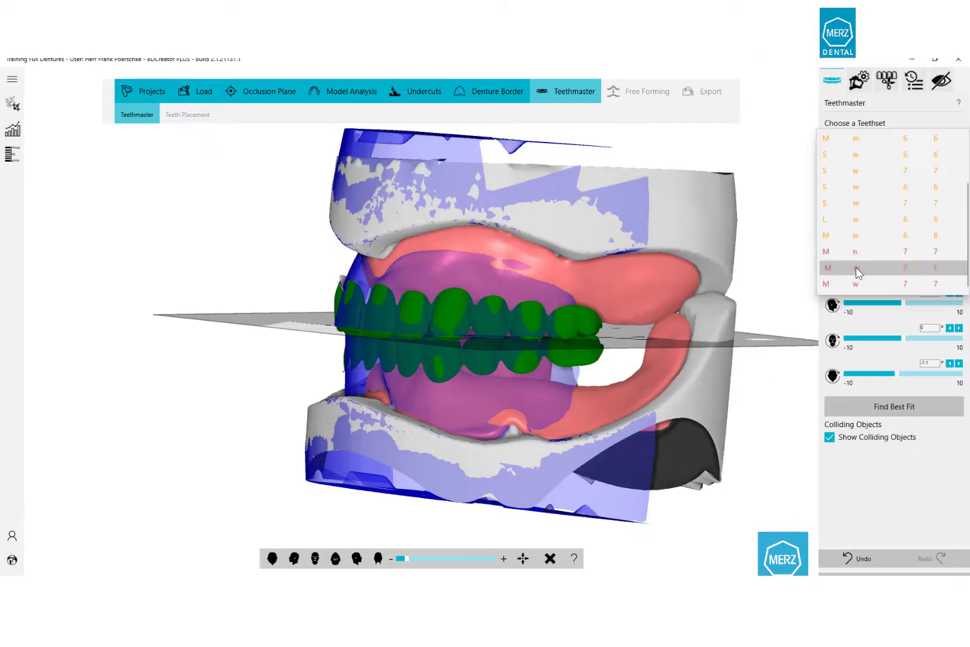
{"action": "left_click", "coordinate": [856, 267]}
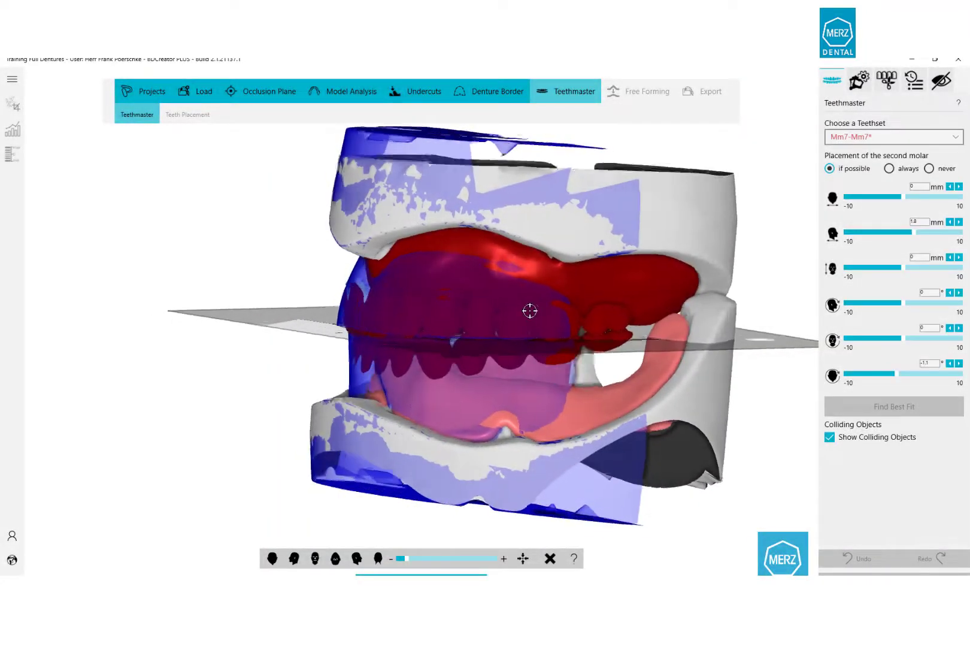
Hide the Vestibular Scan and orbit and zoom to view the Mm7-Mm7* teeth.
{"action": "left_click", "coordinate": [945, 84]}
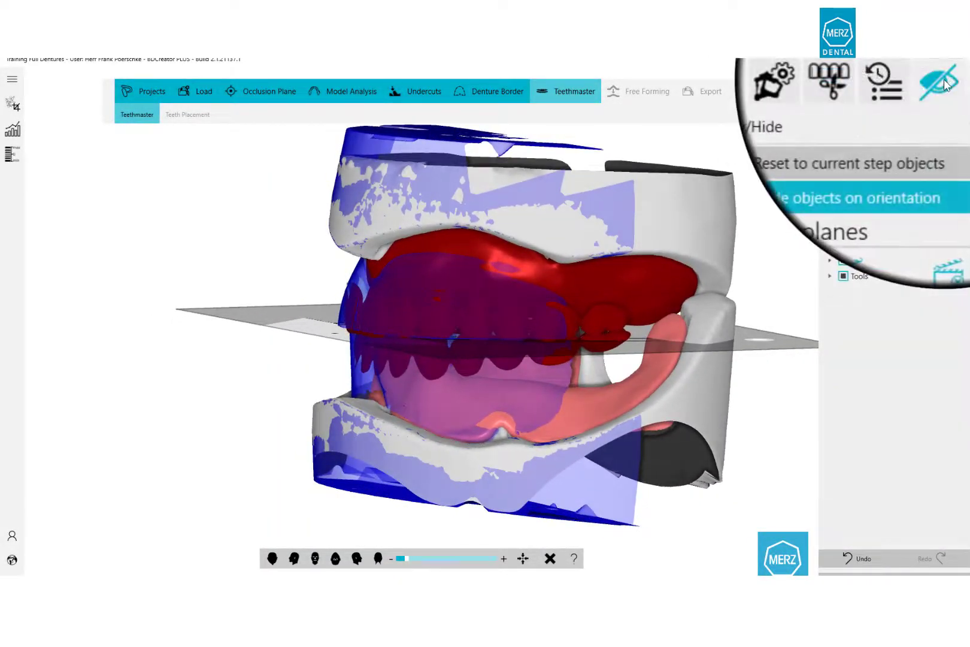
{"action": "left_click", "coordinate": [828, 261]}
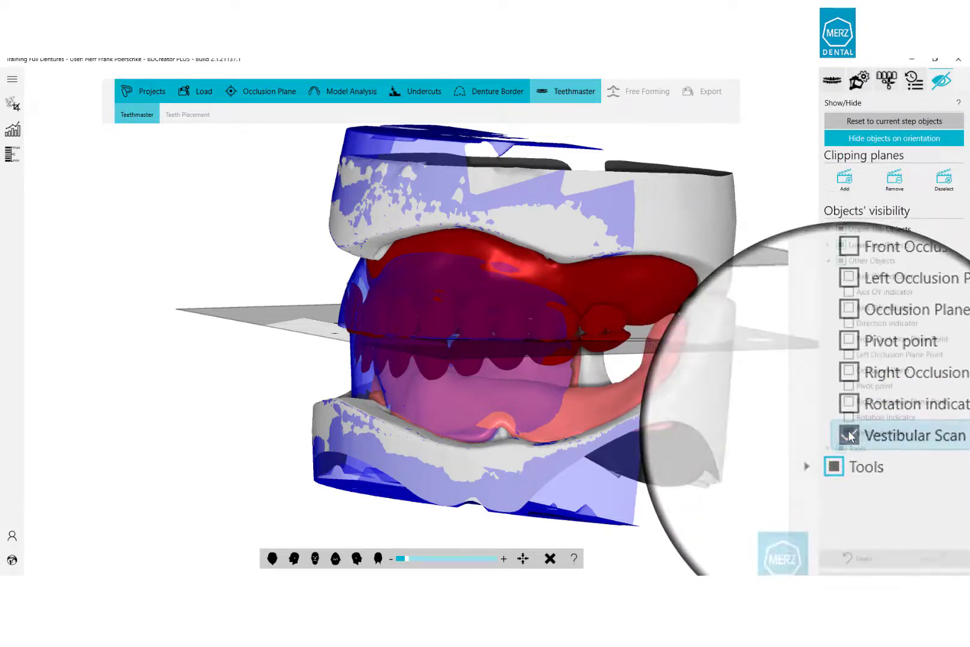
{"action": "left_click", "coordinate": [848, 432]}
{"action": "middle_click_drag", "start_coordinate": [509, 355], "coordinate": [499, 353]}
{"action": "scroll", "coordinate": [559, 329], "scroll_direction": "up", "scroll_amount": 6}
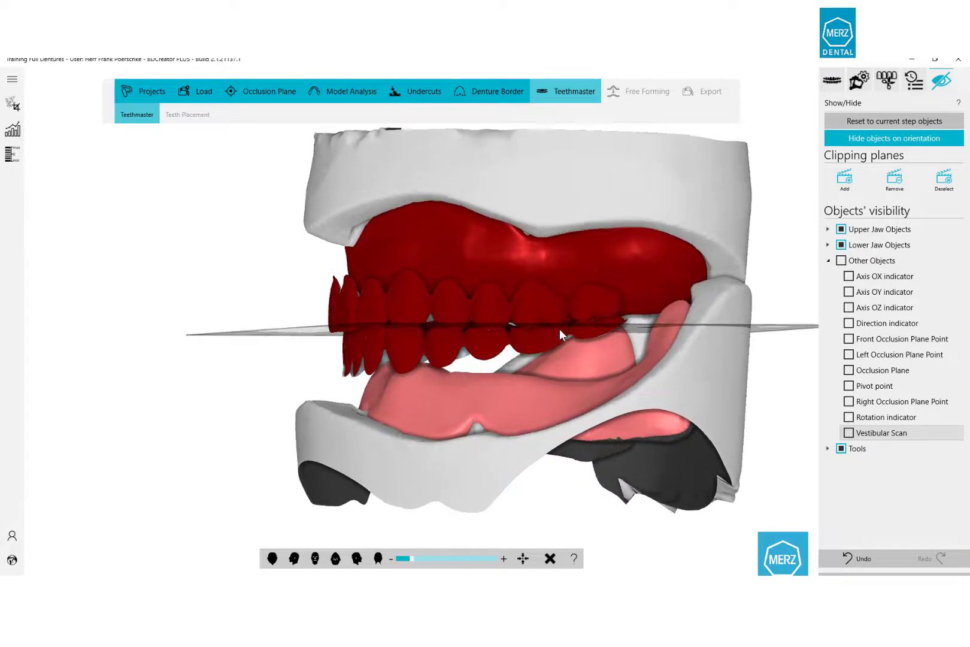
{"action": "middle_click_drag", "start_coordinate": [585, 313], "coordinate": [471, 314]}
{"action": "scroll", "coordinate": [471, 314], "scroll_direction": "down", "scroll_amount": 2}
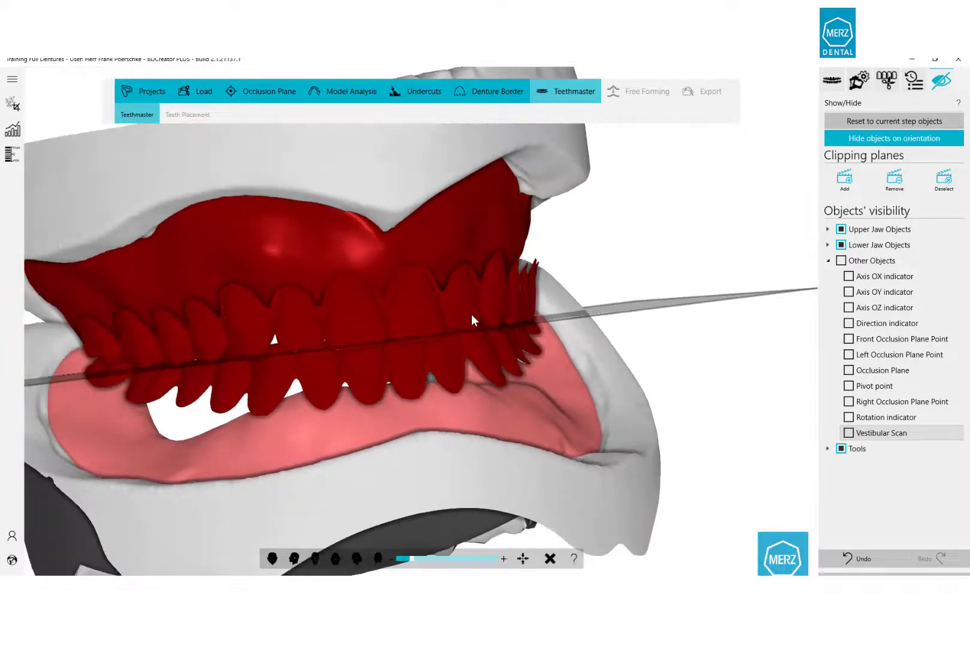
{"action": "middle_click_drag", "start_coordinate": [471, 314], "coordinate": [429, 332]}
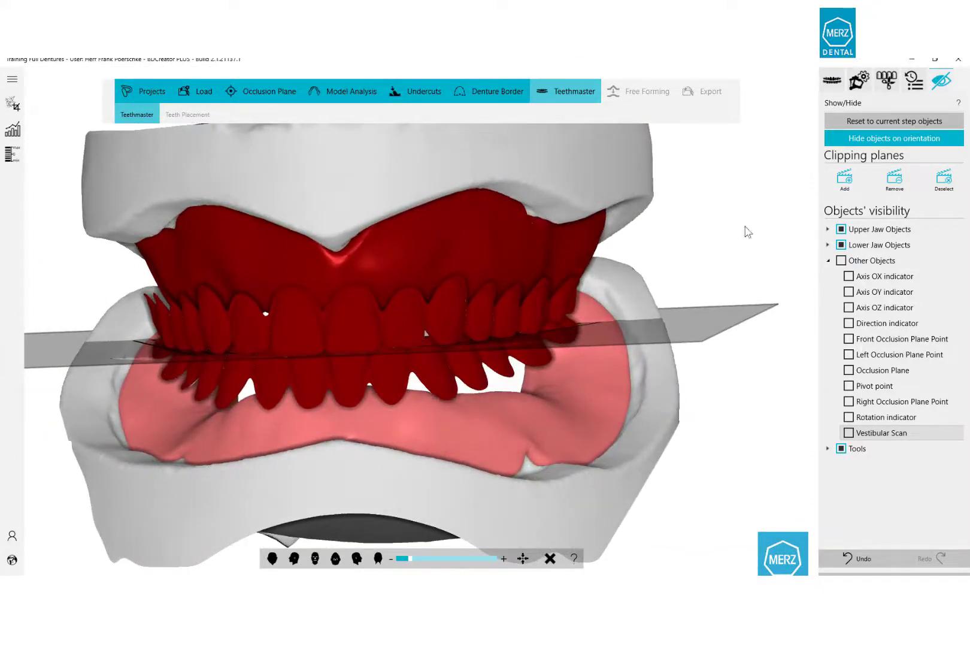
Adjust the upper tooth set's rotation and shift it 2.3 mm, lowered 0.9 mm.
{"action": "left_click", "coordinate": [832, 80]}
{"action": "left_click_drag", "start_coordinate": [904, 308], "coordinate": [904, 274]}
{"action": "left_click_drag", "start_coordinate": [881, 234], "coordinate": [921, 237]}
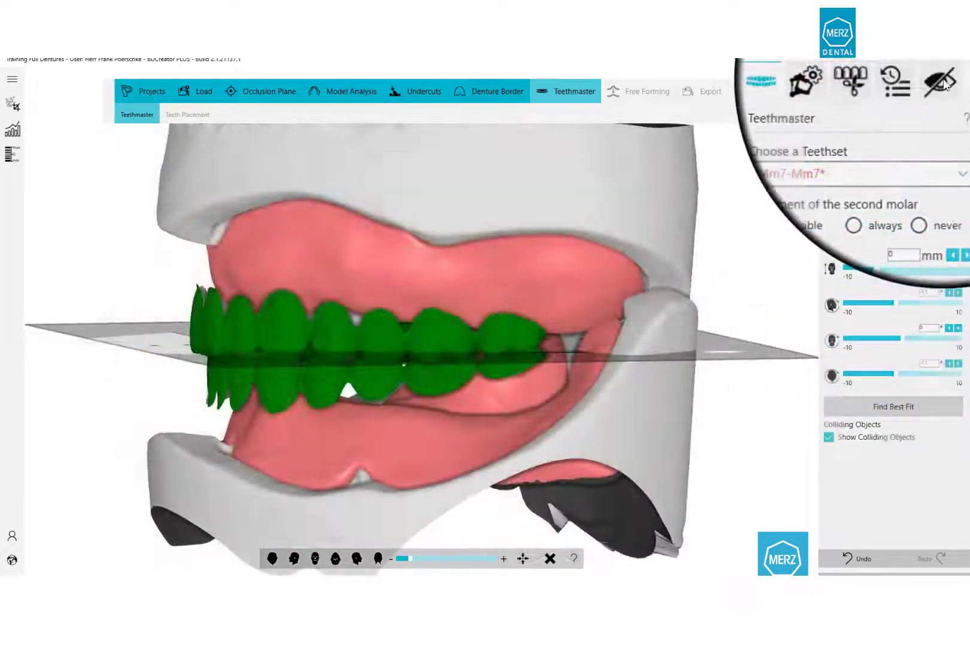
Show the Vestibular Scan and inspect the dentures from frontal and oblique side views.
{"action": "left_click", "coordinate": [941, 81]}
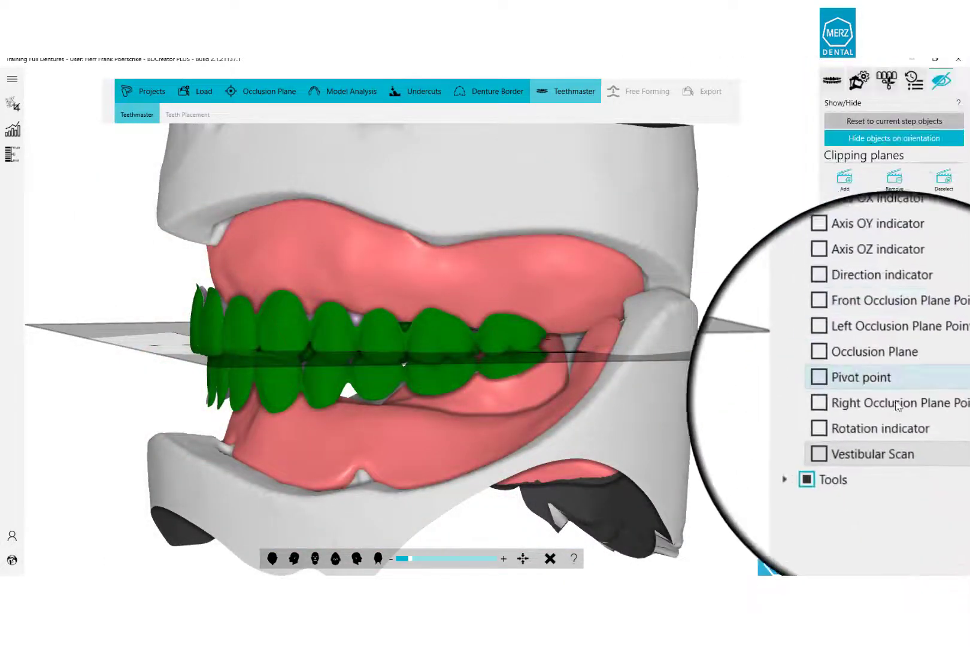
{"action": "left_click", "coordinate": [849, 432]}
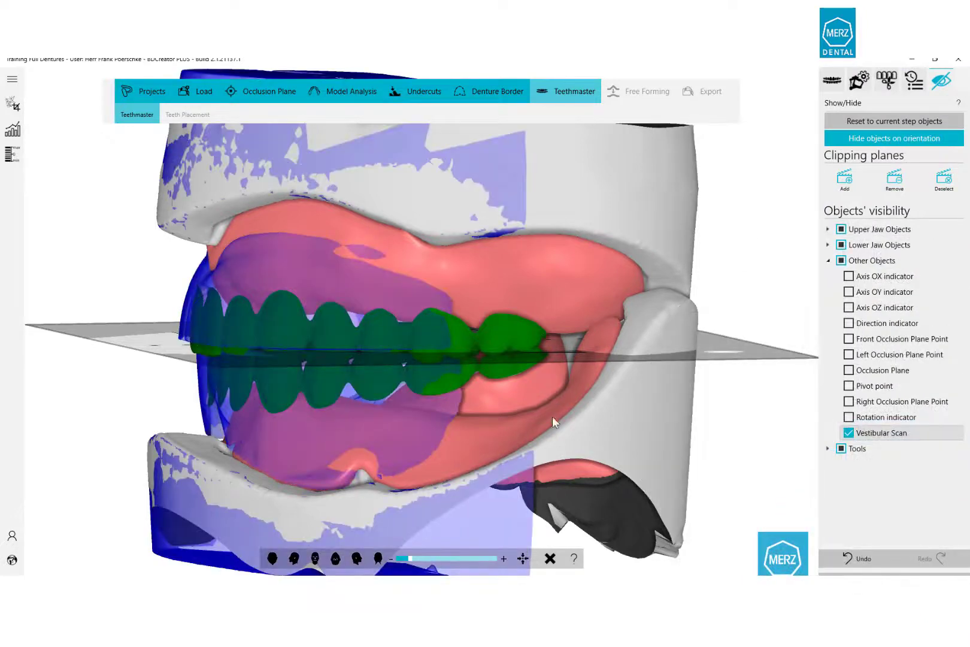
{"action": "left_click", "coordinate": [315, 559]}
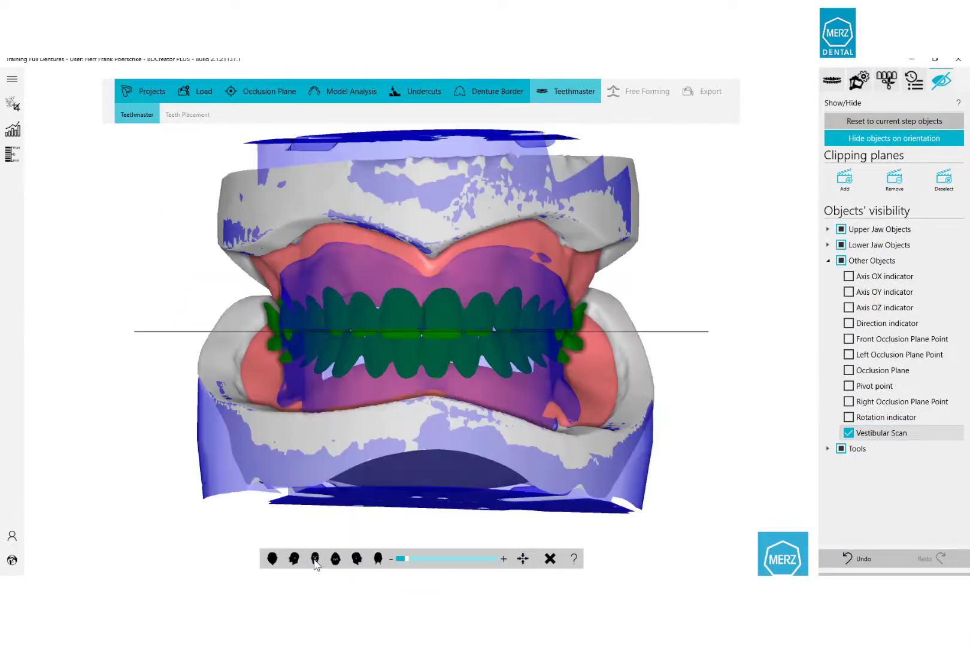
{"action": "scroll", "coordinate": [413, 382], "scroll_direction": "up", "scroll_amount": 5}
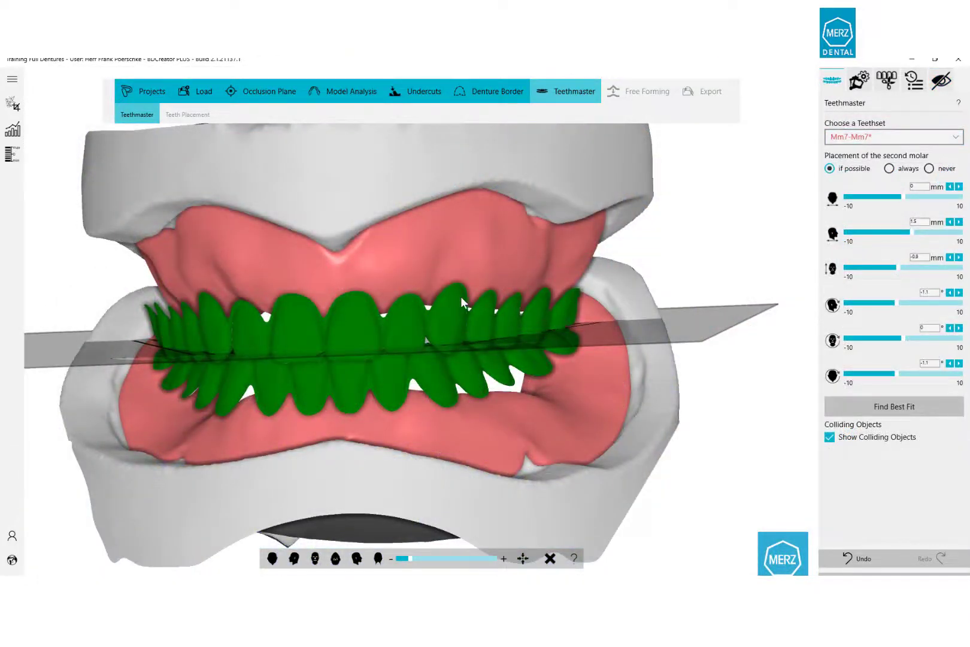
{"action": "middle_click_drag", "start_coordinate": [424, 303], "coordinate": [446, 298]}
{"action": "middle_click_drag", "start_coordinate": [479, 342], "coordinate": [432, 317]}
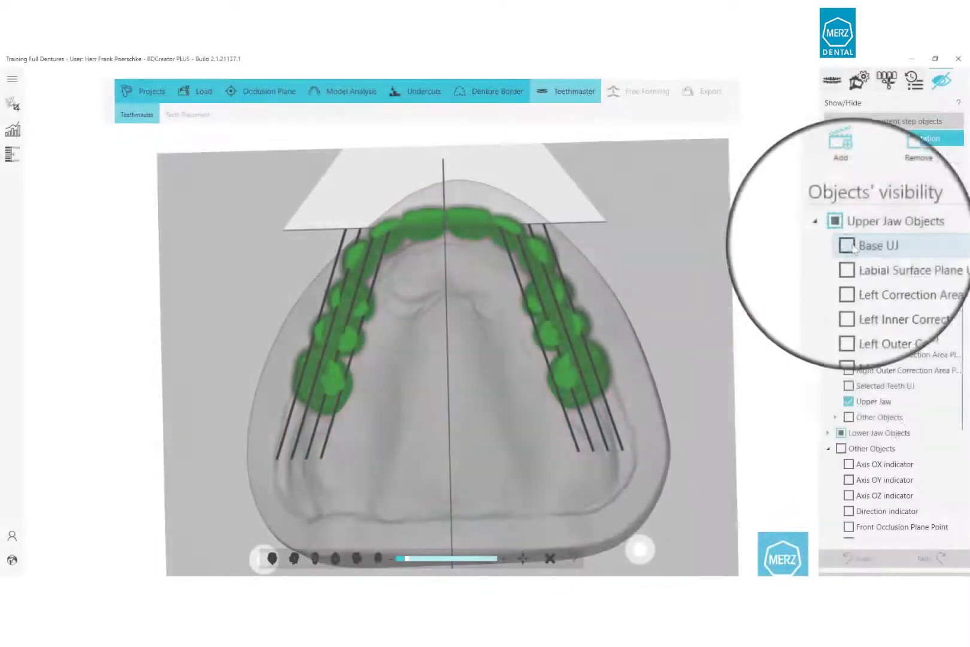
Hide the Occlusion Plane and show the upper jaw's Labial Surface Plane and all correction area planes.
{"action": "scroll", "coordinate": [849, 376], "scroll_direction": "down", "scroll_amount": 3}
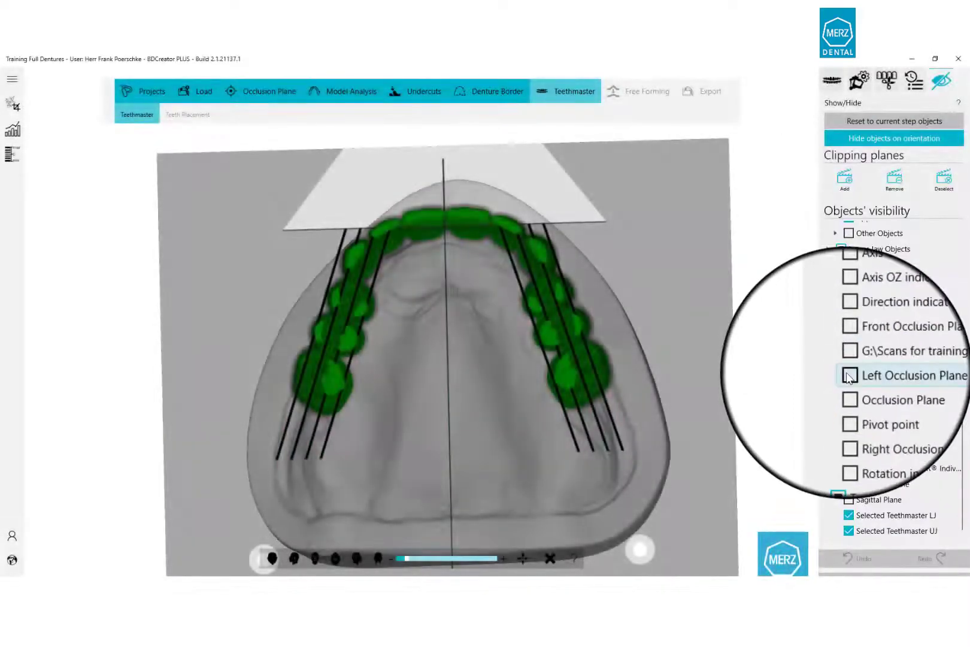
{"action": "left_click", "coordinate": [843, 501]}
{"action": "scroll", "coordinate": [856, 296], "scroll_direction": "up", "scroll_amount": 5}
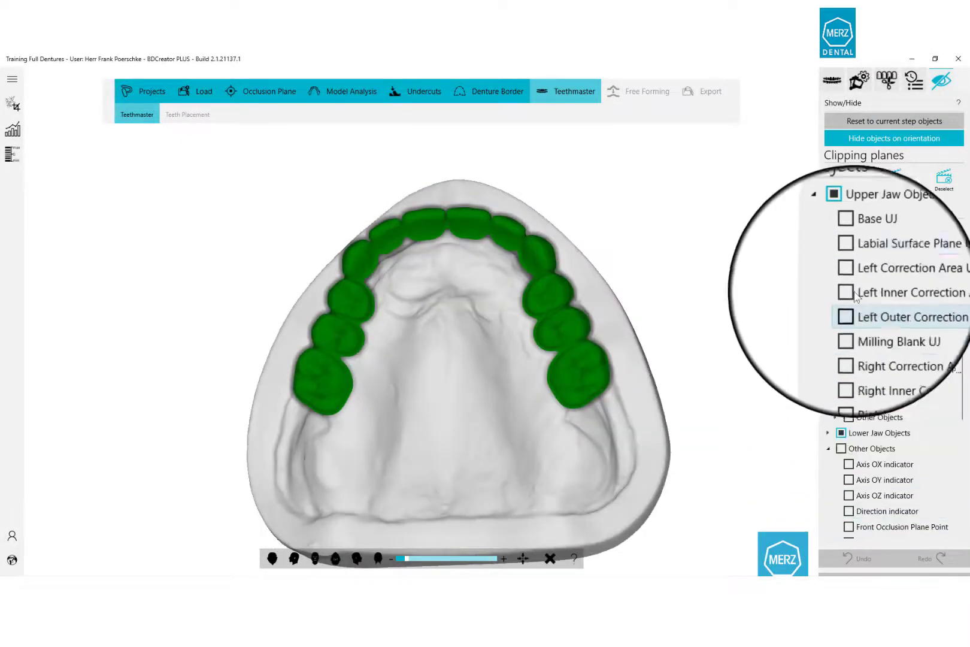
{"action": "left_click", "coordinate": [853, 269]}
{"action": "left_click", "coordinate": [854, 282]}
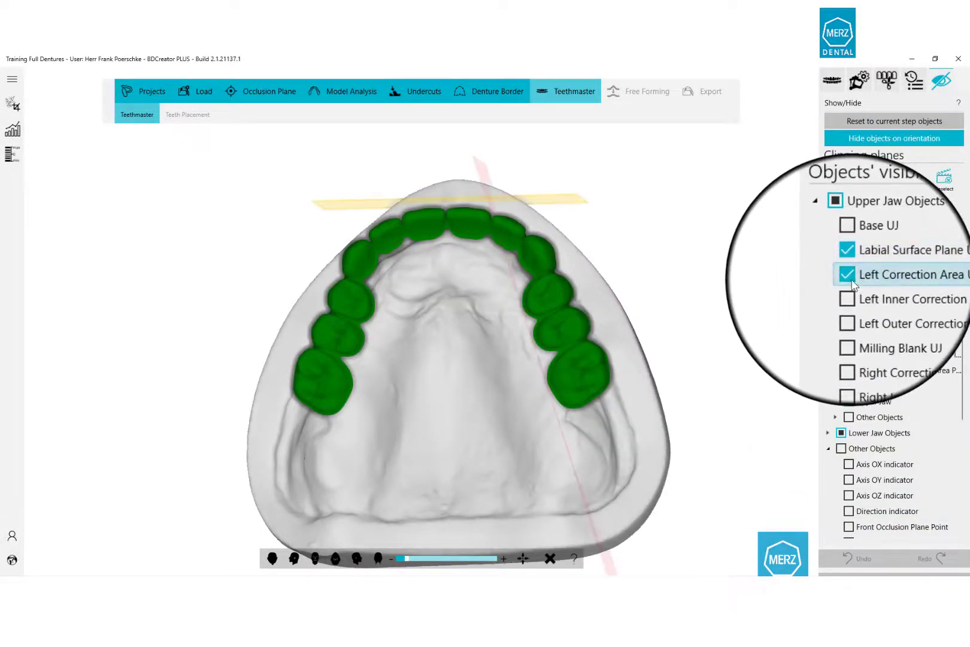
{"action": "left_click", "coordinate": [853, 293]}
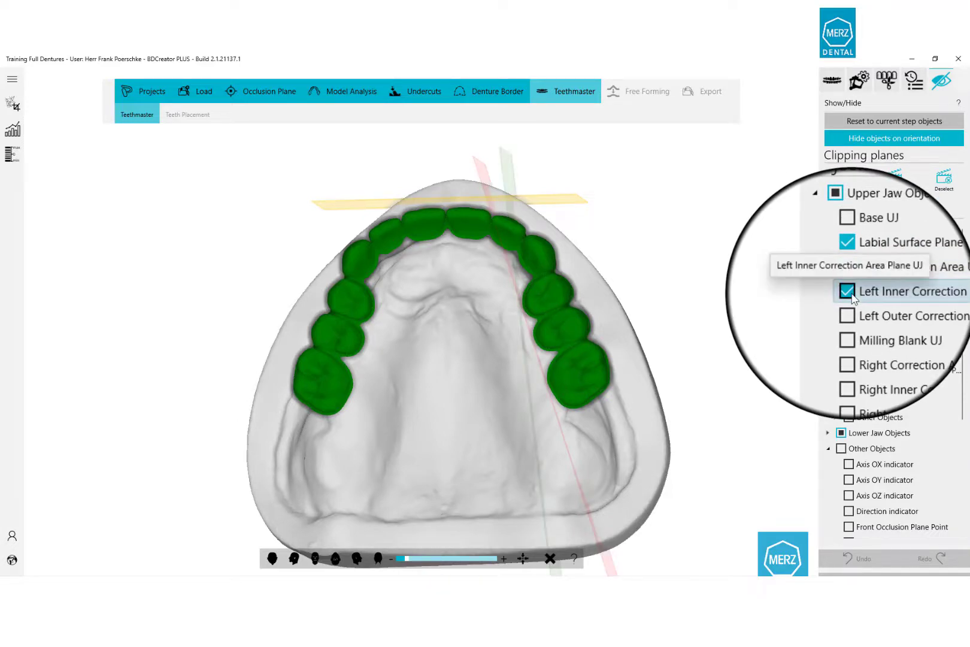
{"action": "left_click", "coordinate": [851, 308]}
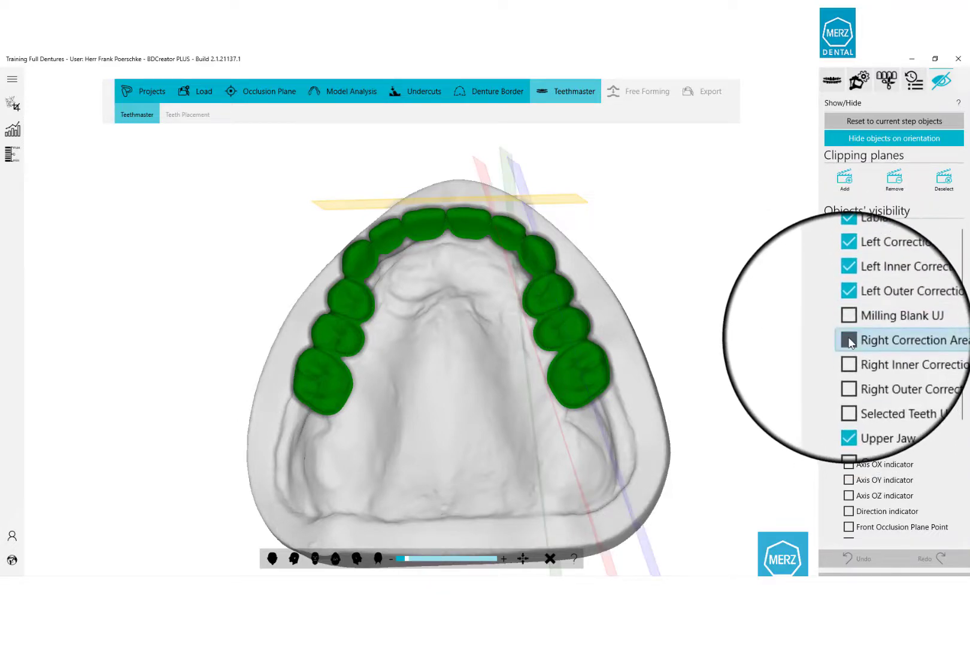
{"action": "left_click", "coordinate": [849, 338]}
{"action": "left_click", "coordinate": [849, 354]}
{"action": "left_click", "coordinate": [849, 369]}
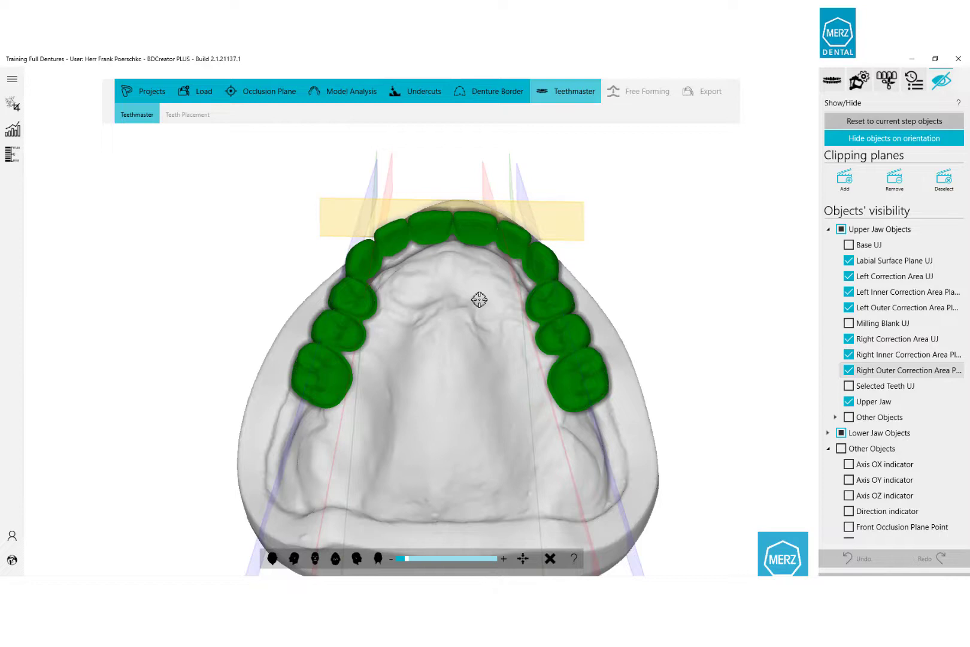
{"action": "left_click_drag", "start_coordinate": [478, 300], "coordinate": [520, 353]}
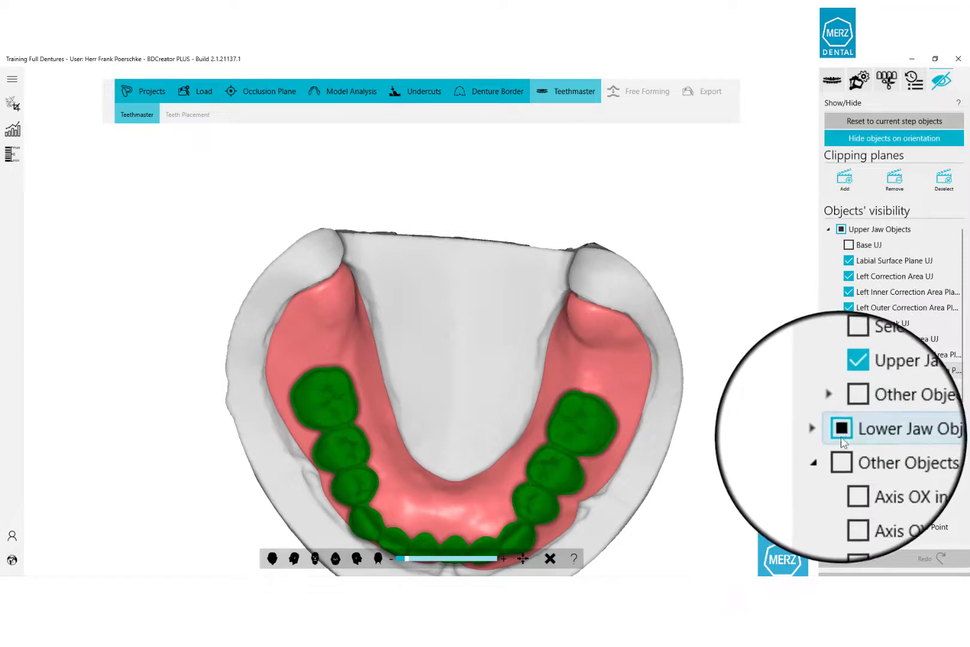
Hide the lower jaw's Base LJ and rotate to inspect the lower teeth on the bare jaw.
{"action": "left_click", "coordinate": [828, 432]}
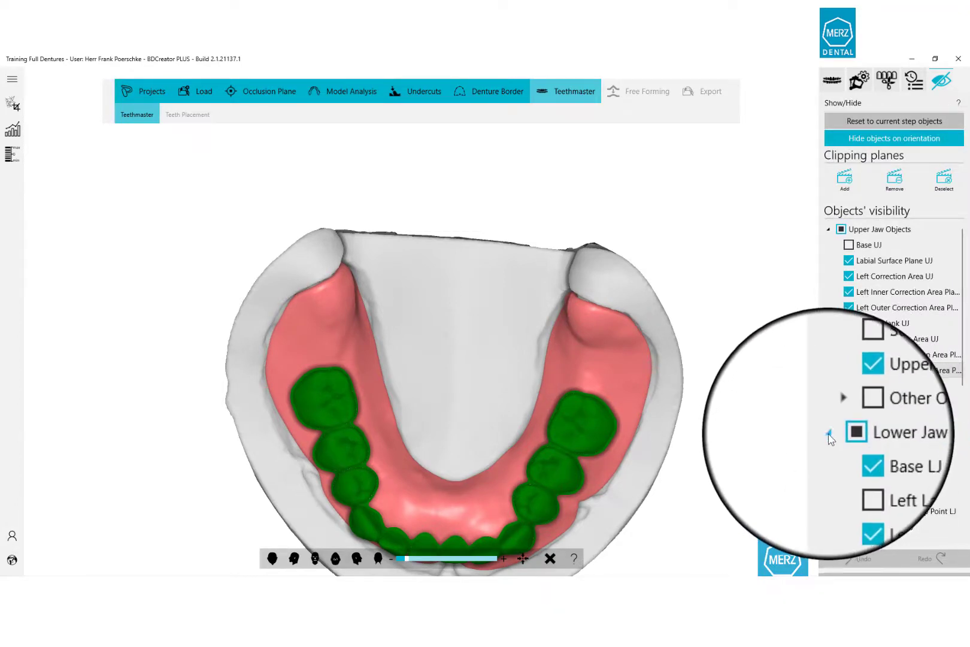
{"action": "left_click", "coordinate": [848, 448]}
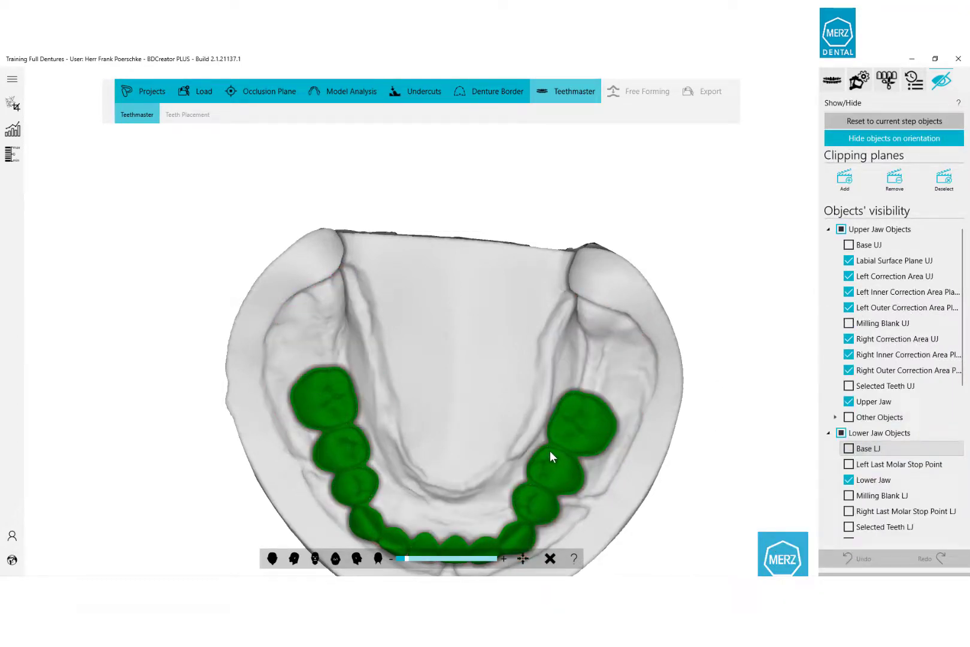
{"action": "right_click_drag", "start_coordinate": [486, 454], "coordinate": [561, 375]}
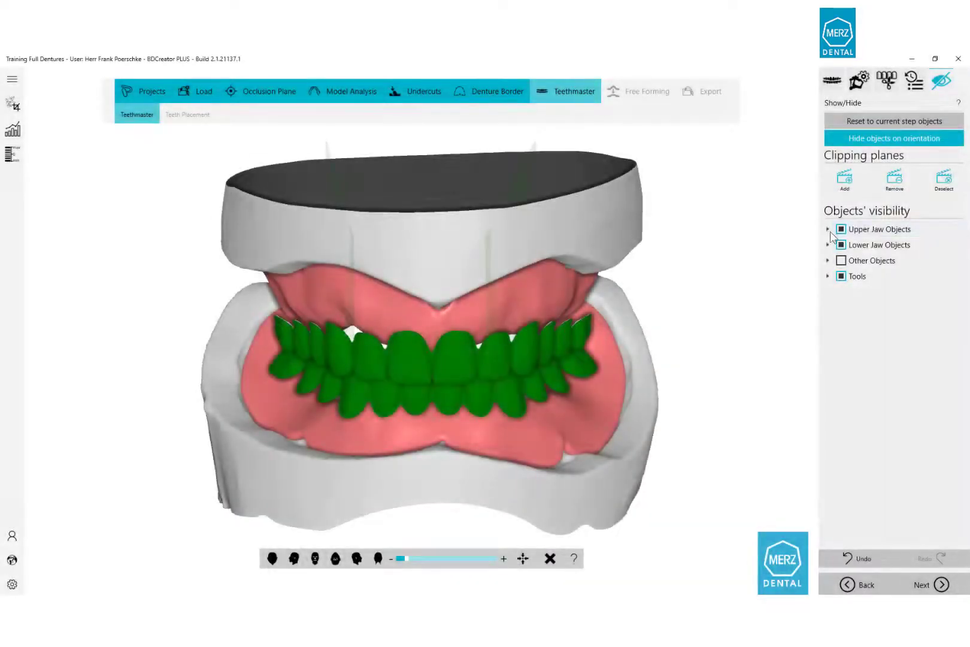
List the Upper Jaw Objects, tilt the dentures to check the bite, and continue to Free Forming.
{"action": "left_click", "coordinate": [828, 230]}
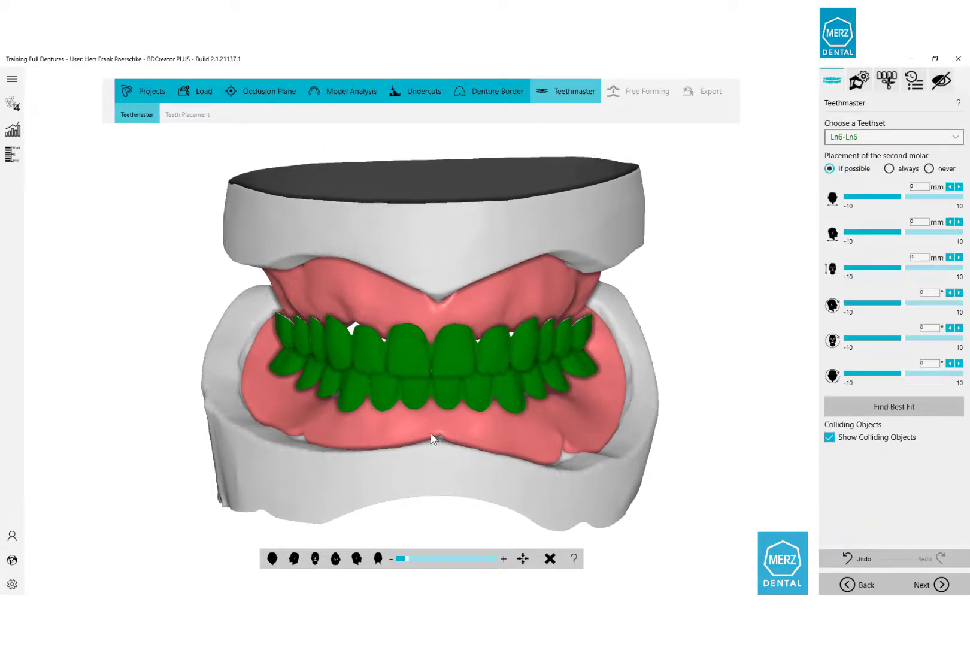
{"action": "right_click_drag", "start_coordinate": [431, 432], "coordinate": [369, 408]}
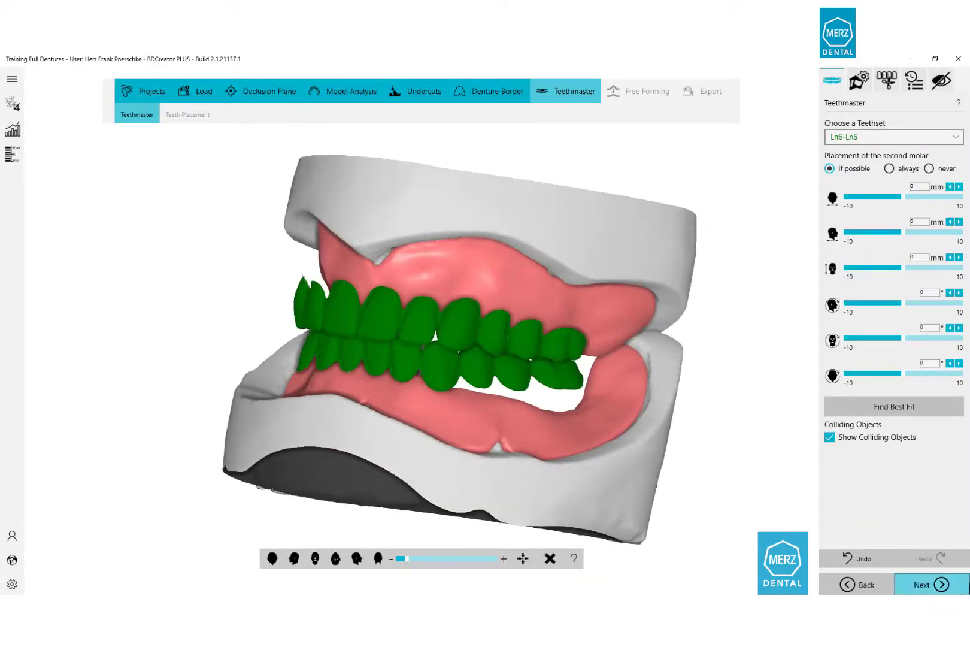
{"action": "left_click", "coordinate": [951, 590]}
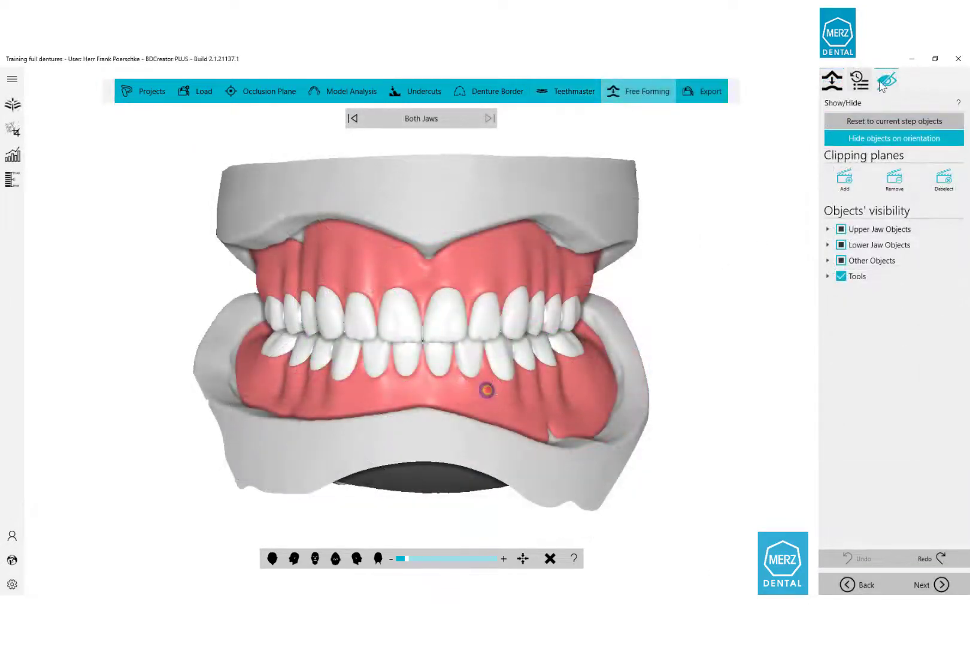
Switch to the upper jaw and drag the palate fold outline points to cover the palate.
{"action": "left_click", "coordinate": [352, 119]}
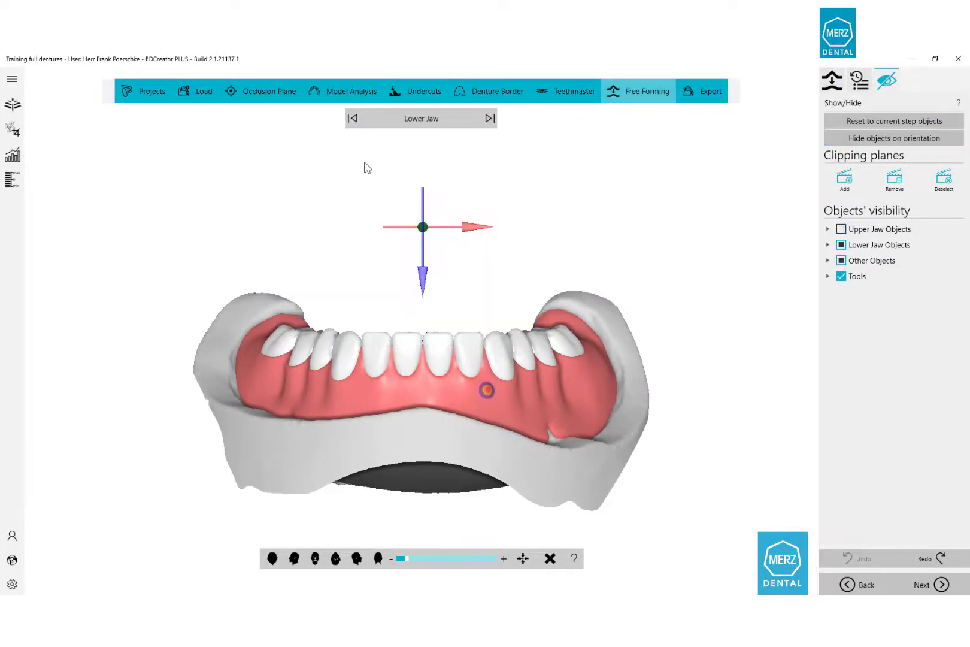
{"action": "left_click", "coordinate": [353, 119]}
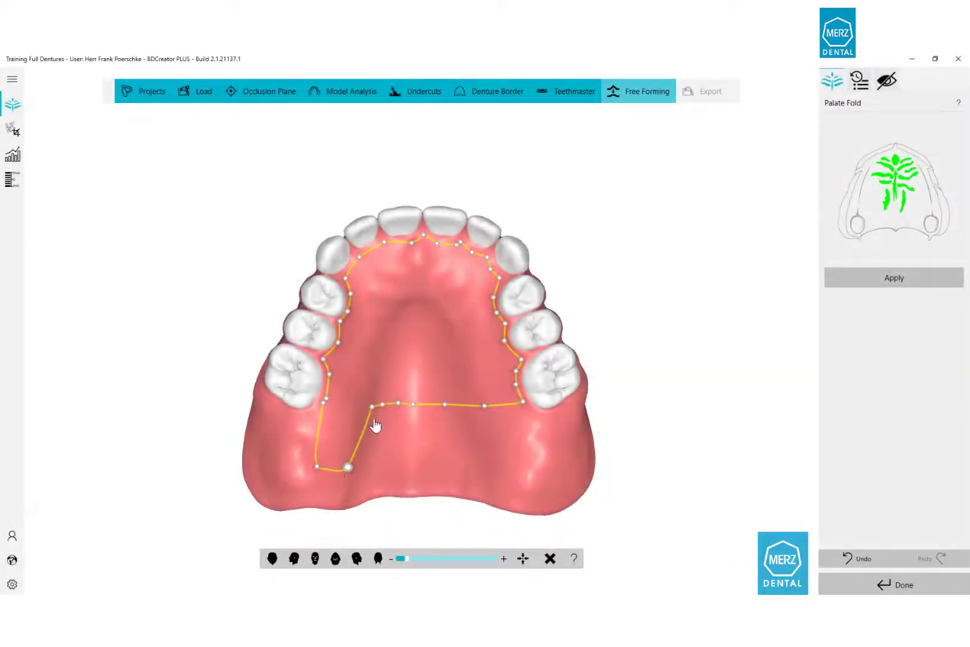
{"action": "left_click_drag", "start_coordinate": [371, 407], "coordinate": [407, 461]}
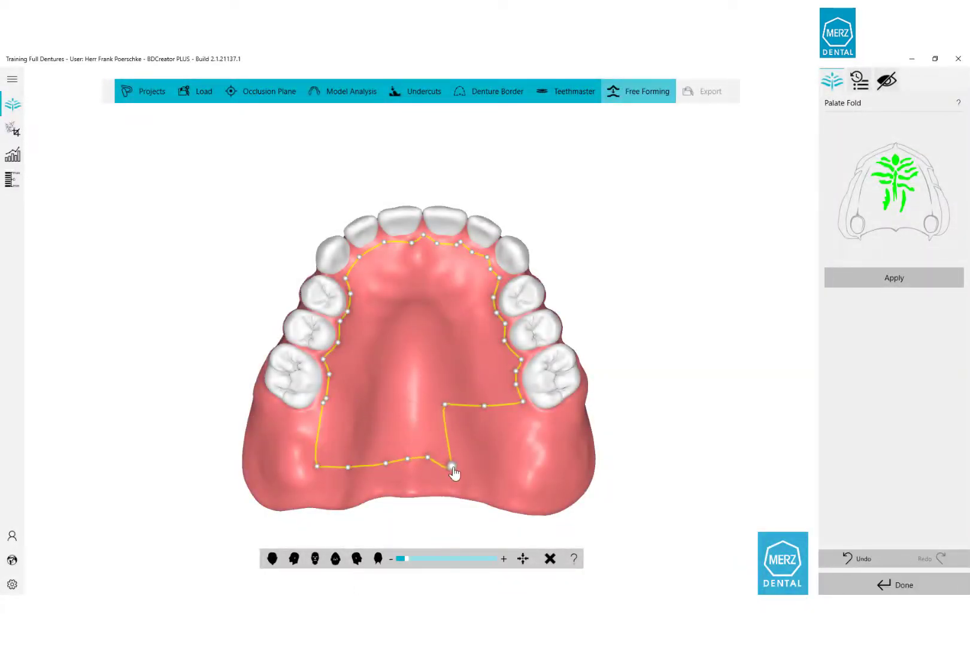
{"action": "left_click_drag", "start_coordinate": [485, 406], "coordinate": [518, 461]}
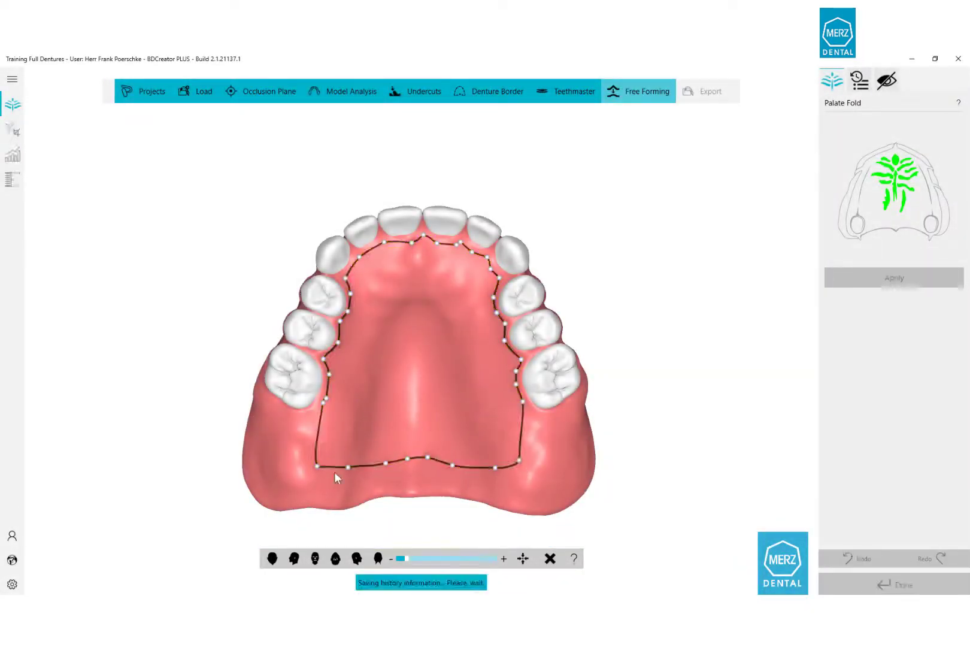
{"action": "left_click_drag", "start_coordinate": [317, 449], "coordinate": [307, 440]}
{"action": "left_click_drag", "start_coordinate": [384, 242], "coordinate": [361, 266]}
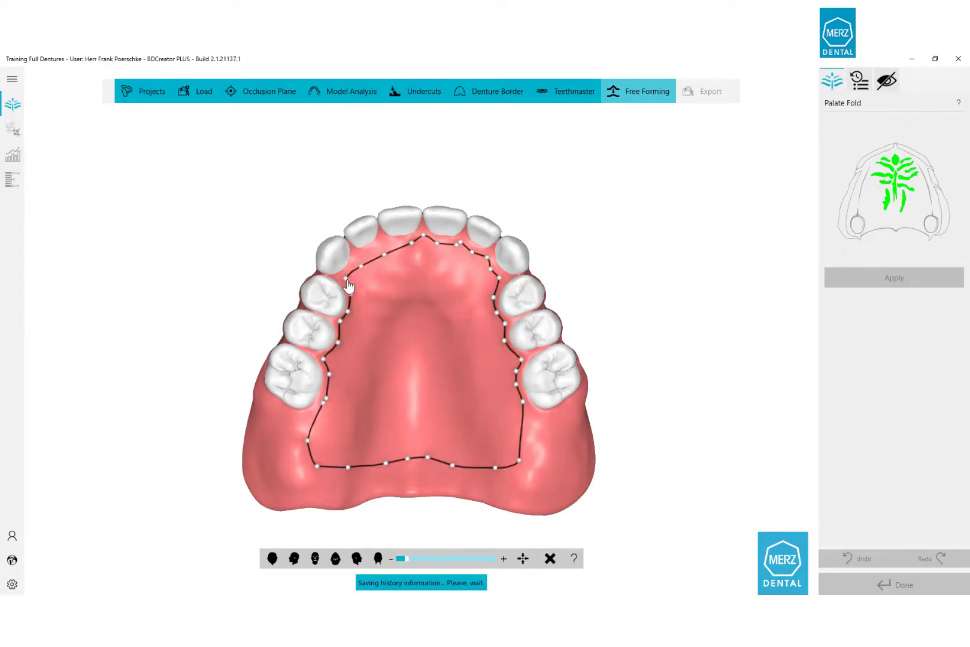
{"action": "mouse_move", "coordinate": [424, 238]}
{"action": "left_mouse_down"}
{"action": "mouse_move", "coordinate": [419, 252]}
{"action": "mouse_move", "coordinate": [401, 252]}
{"action": "mouse_move", "coordinate": [467, 261]}
{"action": "mouse_move", "coordinate": [489, 277]}
{"action": "left_mouse_up"}
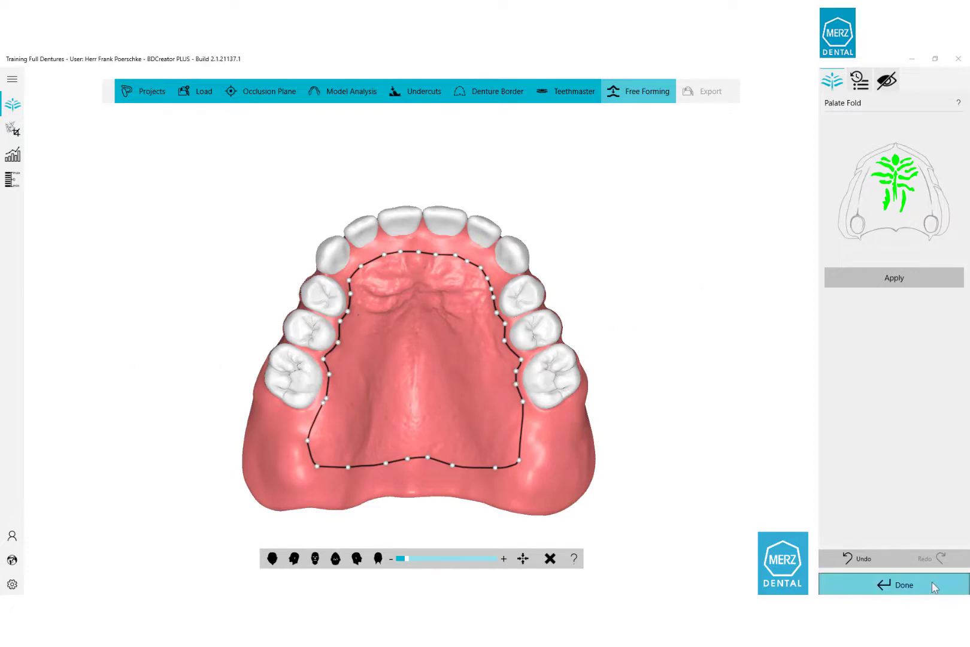
{"action": "middle_click_drag", "start_coordinate": [528, 457], "coordinate": [543, 437]}
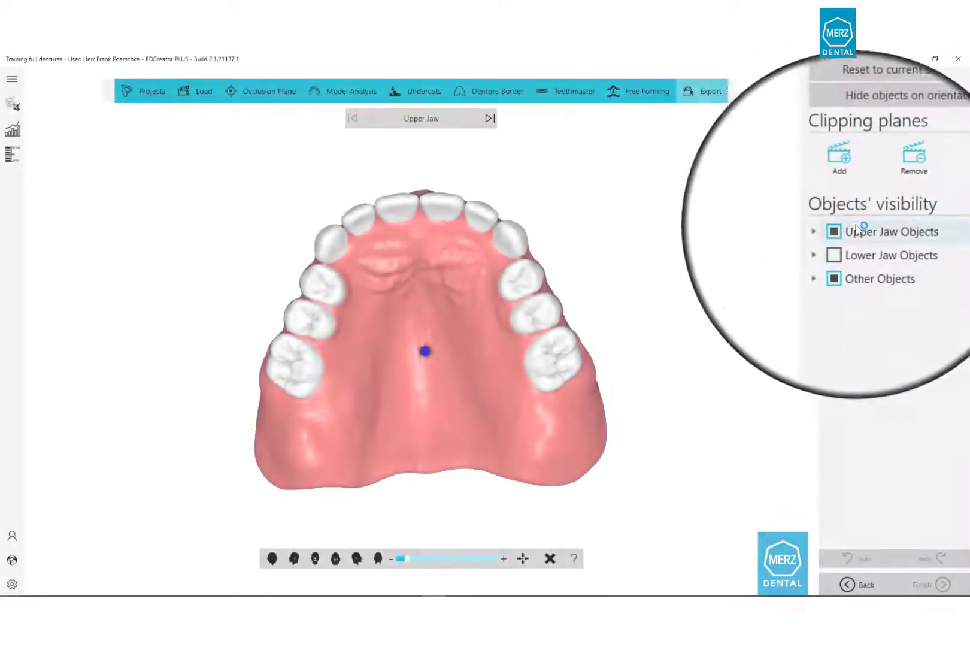
Show Milling Blank UJ, rotate the jaws to check the dentures fit inside, then hide it.
{"action": "left_click", "coordinate": [827, 229]}
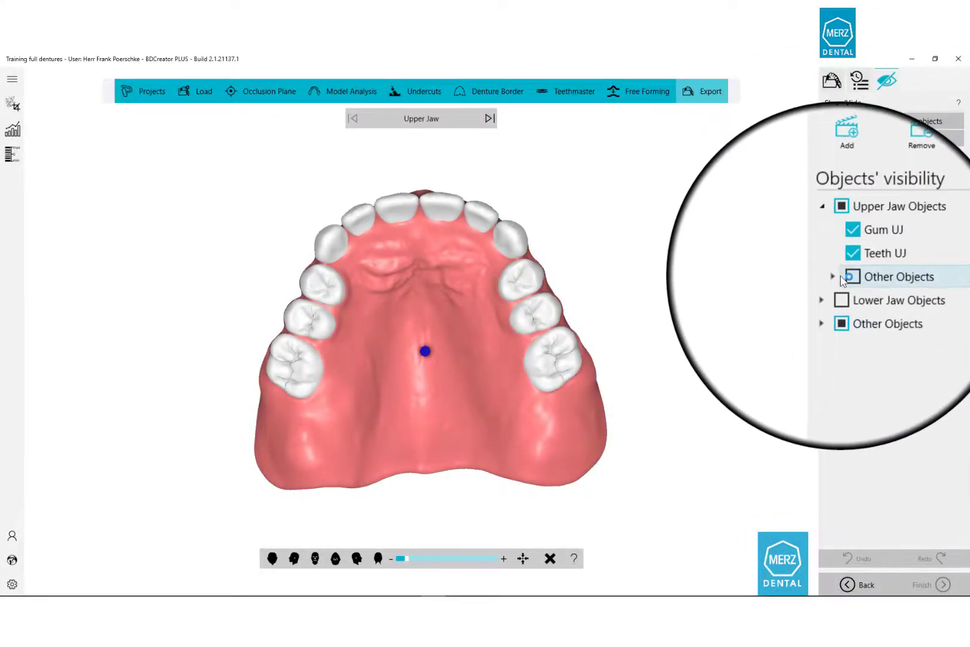
{"action": "left_click", "coordinate": [836, 276]}
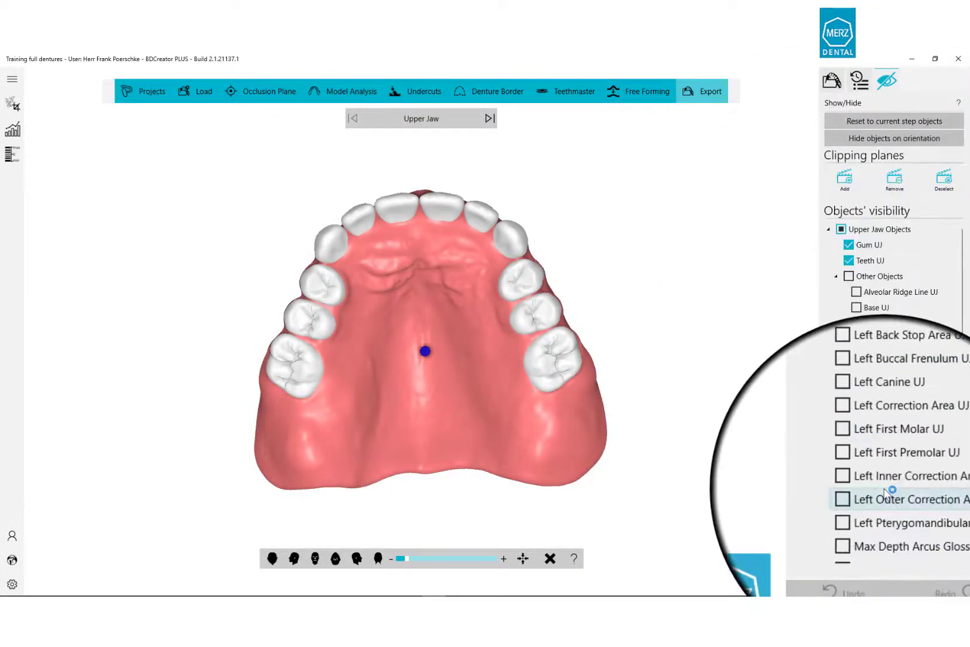
{"action": "scroll", "coordinate": [892, 390], "scroll_direction": "down", "scroll_amount": 5}
{"action": "left_click", "coordinate": [856, 463]}
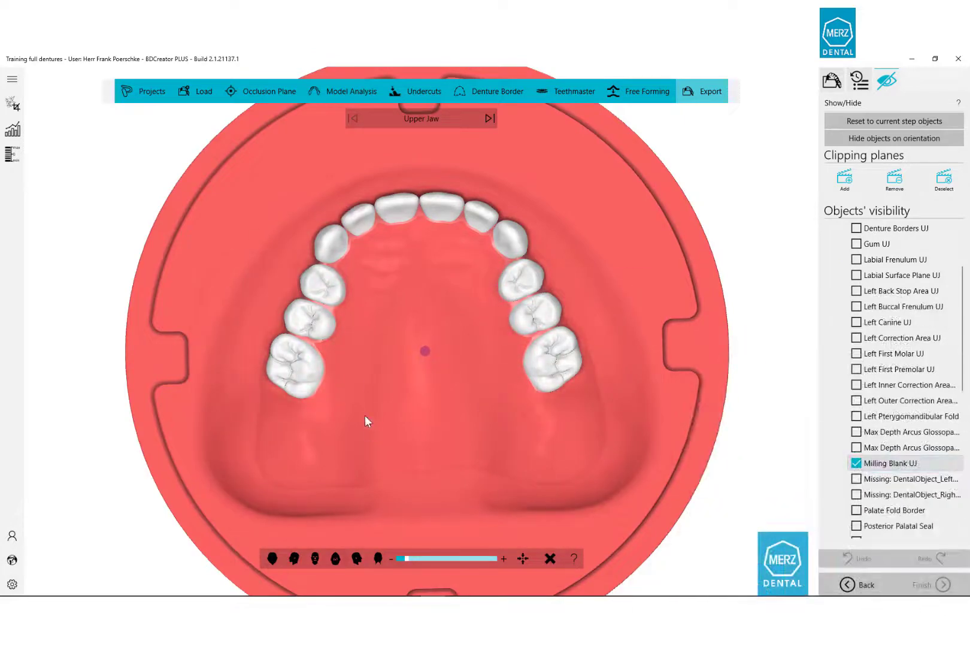
{"action": "middle_click_drag", "start_coordinate": [397, 338], "coordinate": [410, 288]}
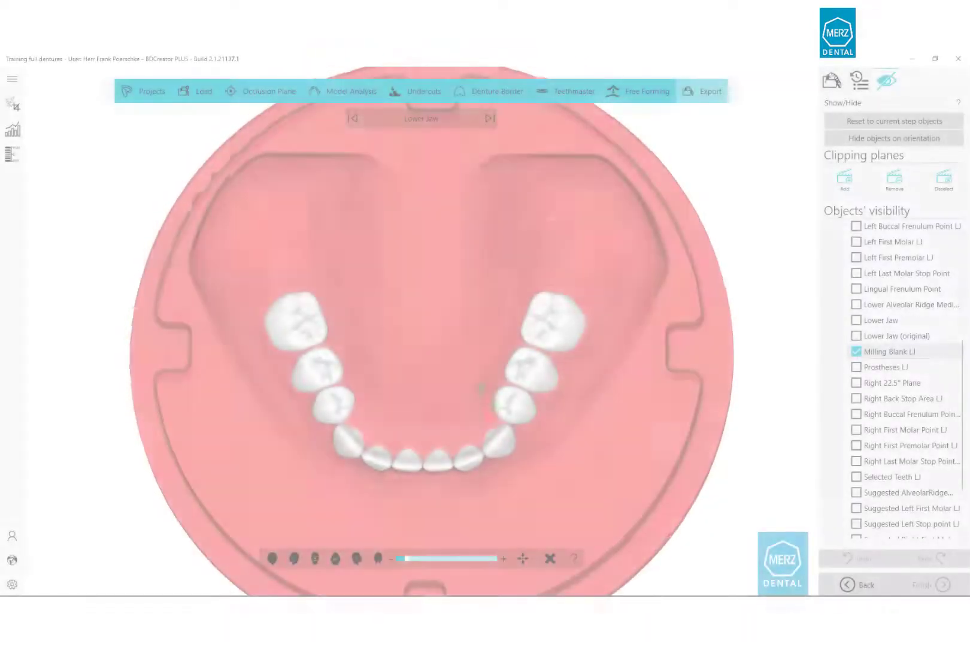
{"action": "left_click_drag", "start_coordinate": [503, 359], "coordinate": [636, 337]}
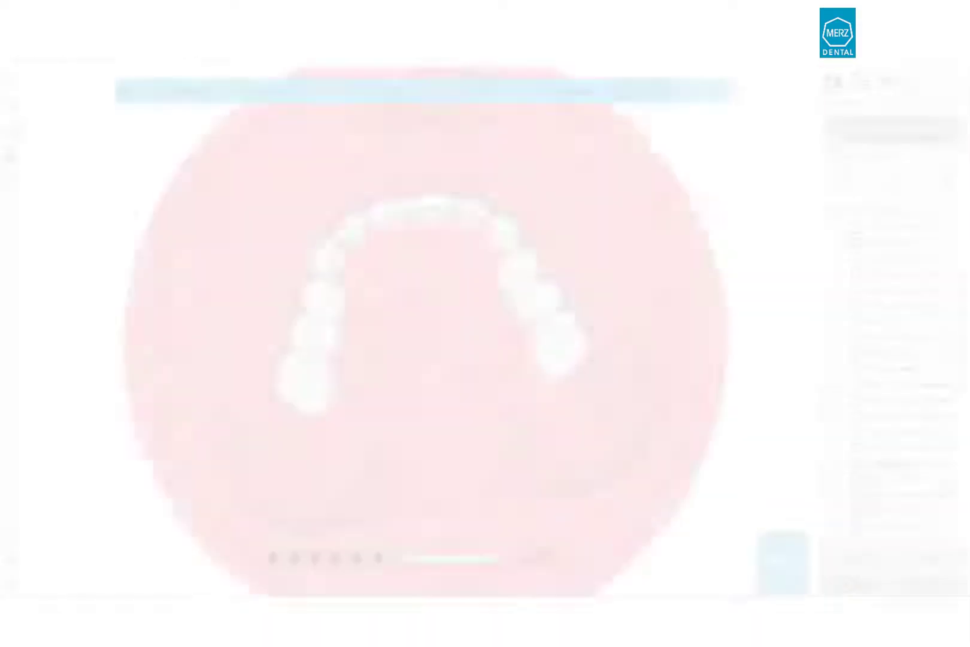
{"action": "left_click", "coordinate": [857, 463]}
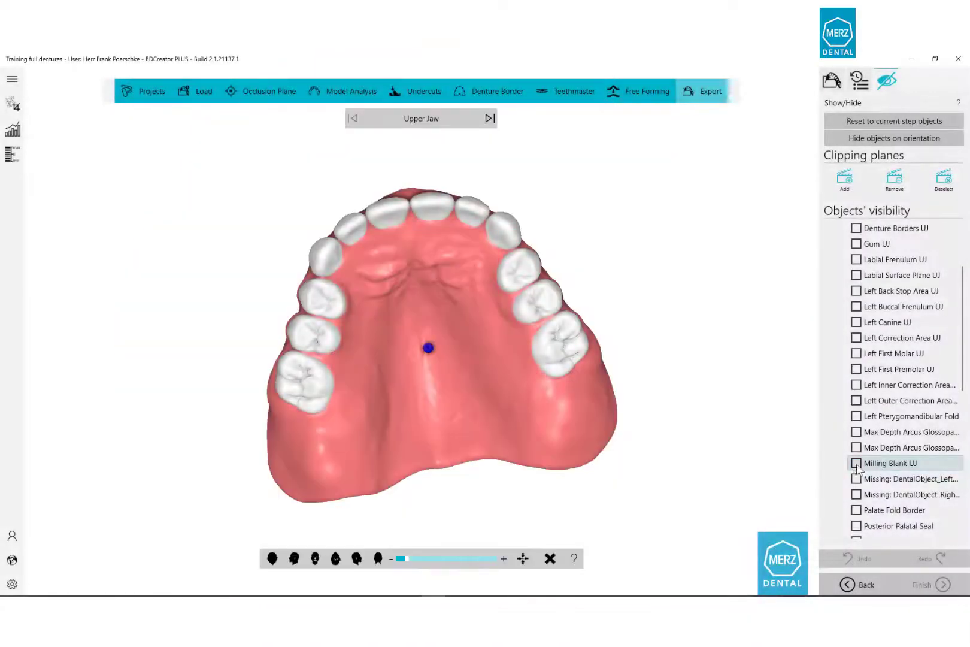
Switch to the lower jaw, hide Axis OZ, and turn the lower denture inside its blank.
{"action": "left_click", "coordinate": [491, 120]}
{"action": "left_click_drag", "start_coordinate": [448, 186], "coordinate": [428, 310]}
{"action": "left_click", "coordinate": [835, 276]}
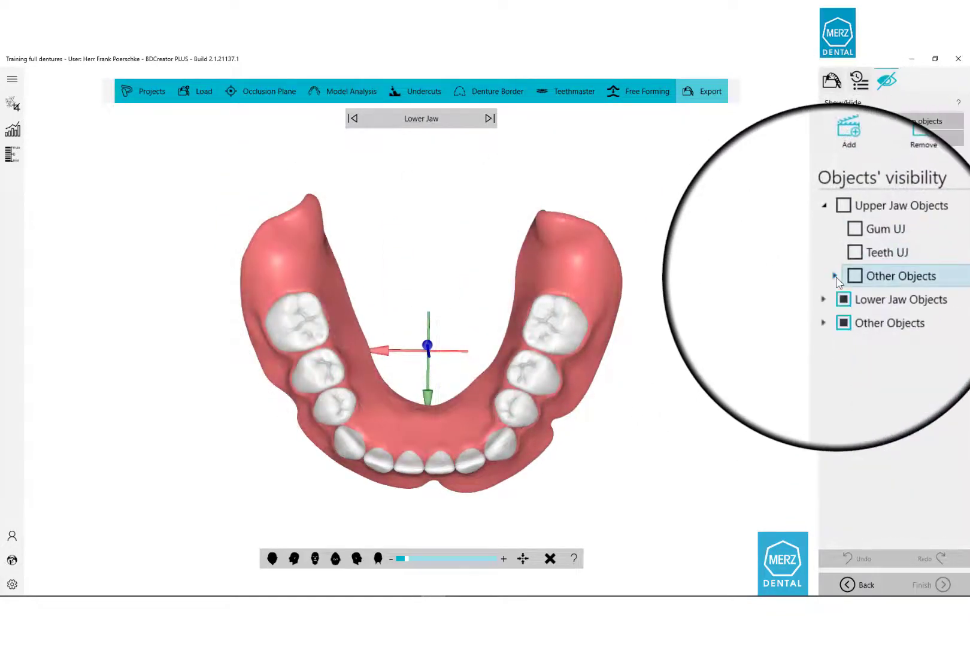
{"action": "left_click", "coordinate": [828, 307]}
{"action": "left_click", "coordinate": [844, 367]}
{"action": "left_click", "coordinate": [828, 310]}
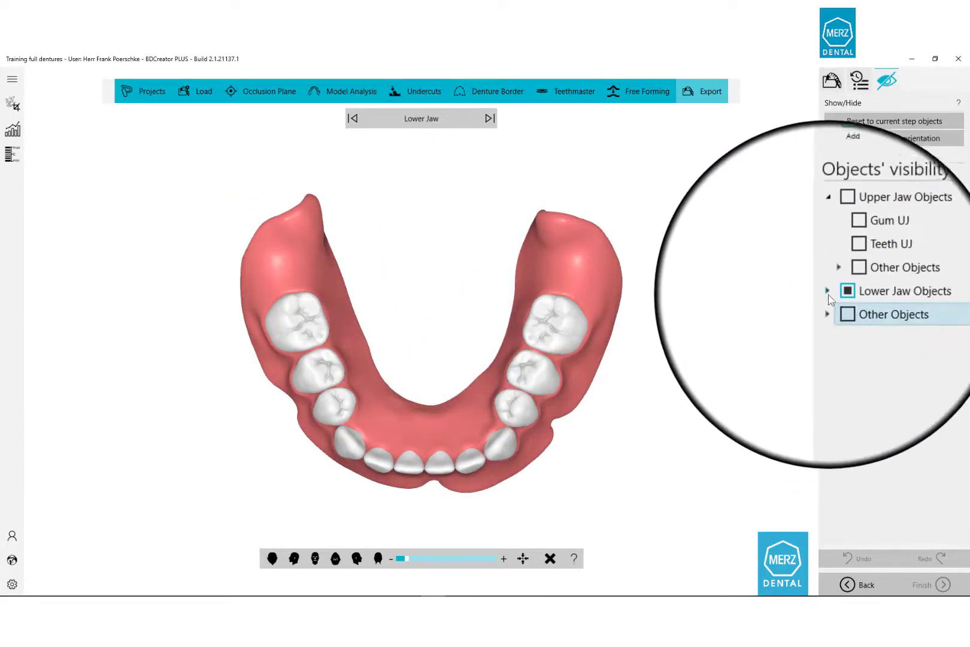
{"action": "left_click", "coordinate": [828, 292]}
{"action": "left_click", "coordinate": [835, 339]}
{"action": "scroll", "coordinate": [868, 377], "scroll_direction": "down", "scroll_amount": 3}
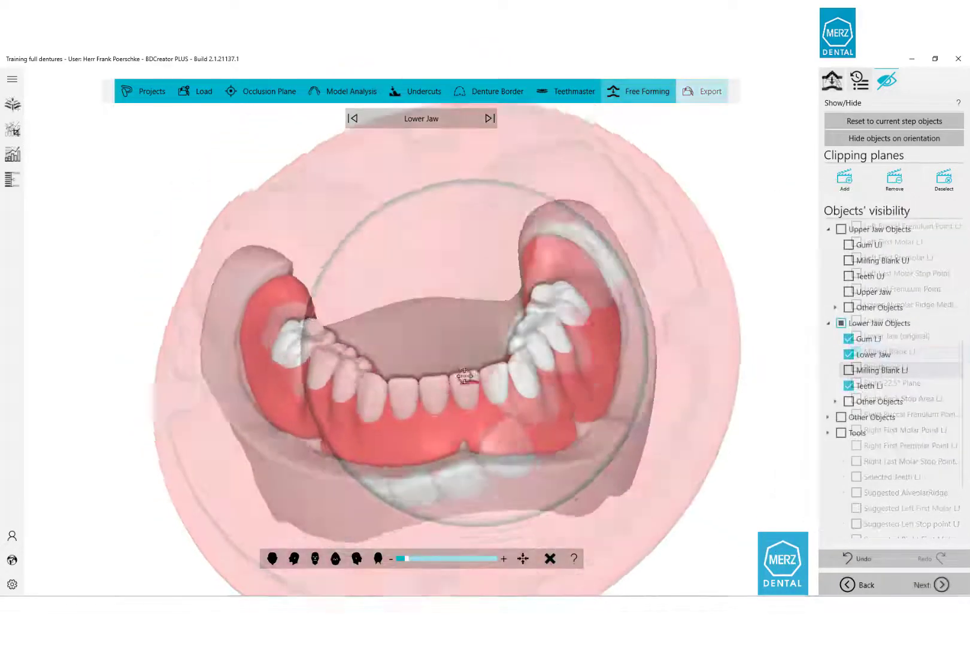
{"action": "right_click_drag", "start_coordinate": [466, 375], "coordinate": [494, 403]}
Thin the colliding back gum on both sides with the Remove brush, strength ~17, radius 3.6.
{"action": "left_click", "coordinate": [832, 79]}
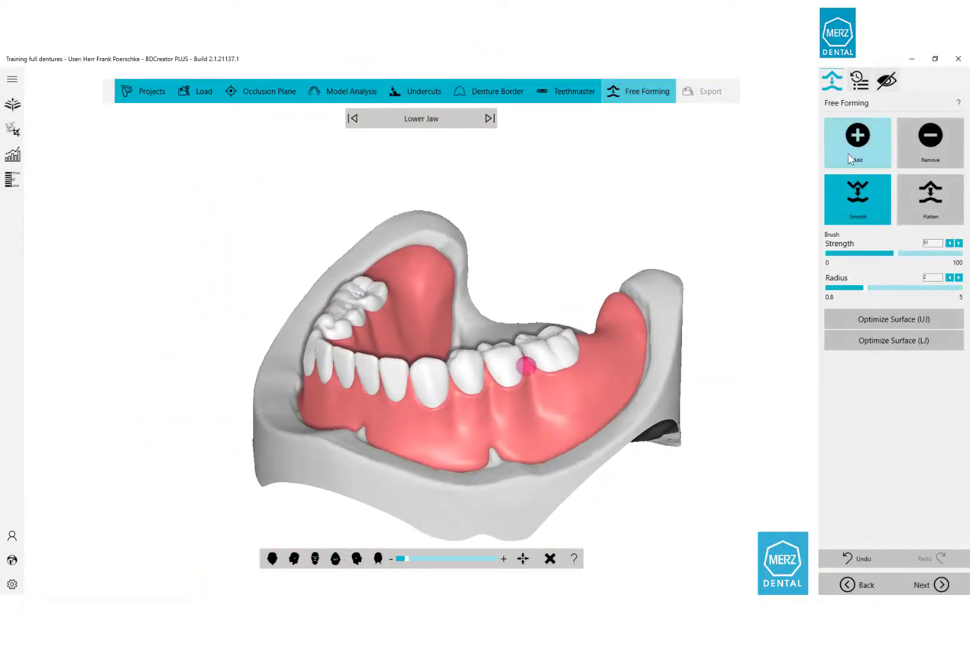
{"action": "left_click", "coordinate": [928, 148]}
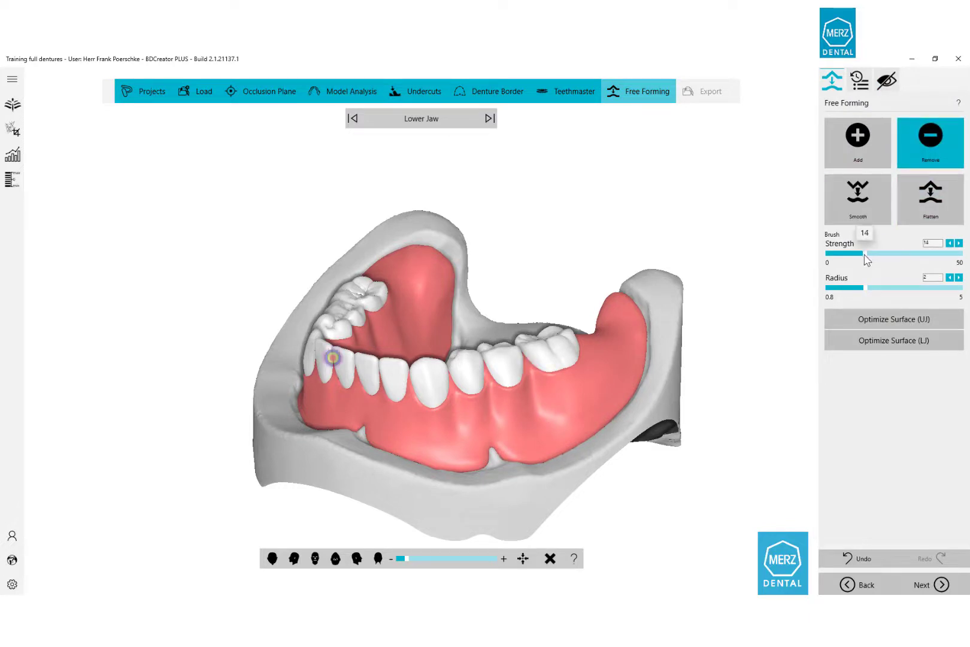
{"action": "mouse_move", "coordinate": [865, 255]}
{"action": "left_mouse_down"}
{"action": "mouse_move", "coordinate": [879, 287]}
{"action": "mouse_move", "coordinate": [914, 287]}
{"action": "left_mouse_up"}
{"action": "left_click_drag", "start_coordinate": [569, 405], "coordinate": [608, 384]}
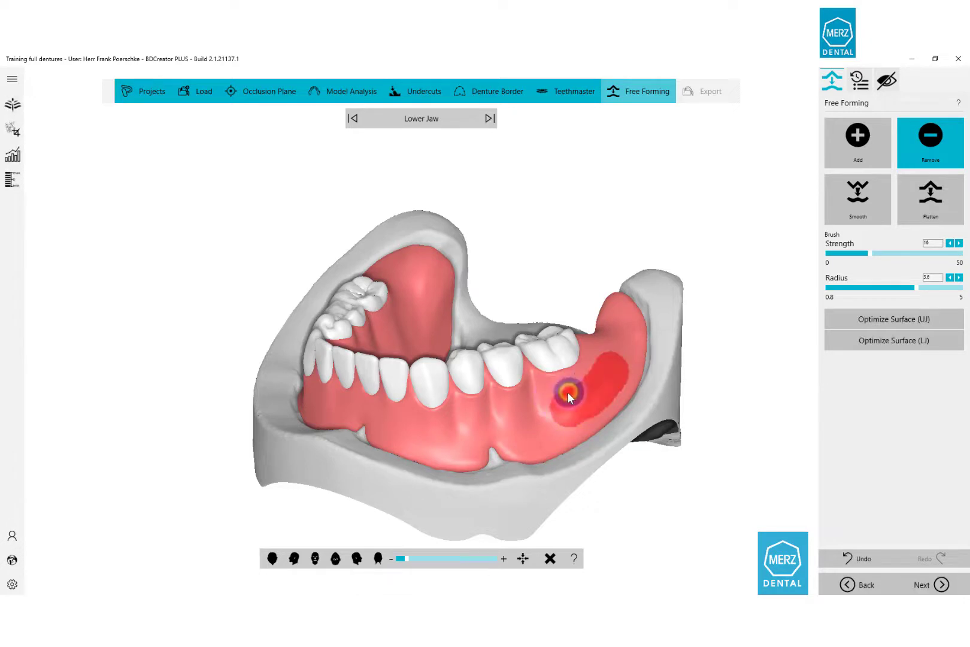
{"action": "left_click_drag", "start_coordinate": [564, 394], "coordinate": [584, 383]}
{"action": "mouse_move", "coordinate": [381, 456]}
{"action": "right_mouse_down"}
{"action": "mouse_move", "coordinate": [504, 411]}
{"action": "mouse_move", "coordinate": [605, 413]}
{"action": "right_mouse_up"}
{"action": "left_click", "coordinate": [339, 463]}
{"action": "mouse_move", "coordinate": [314, 464]}
{"action": "left_mouse_down"}
{"action": "mouse_move", "coordinate": [302, 464]}
{"action": "mouse_move", "coordinate": [337, 460]}
{"action": "left_mouse_up"}
Smooth the thinned gum areas and run Optimize Surface (LJ) on the lower denture.
{"action": "left_click", "coordinate": [856, 203]}
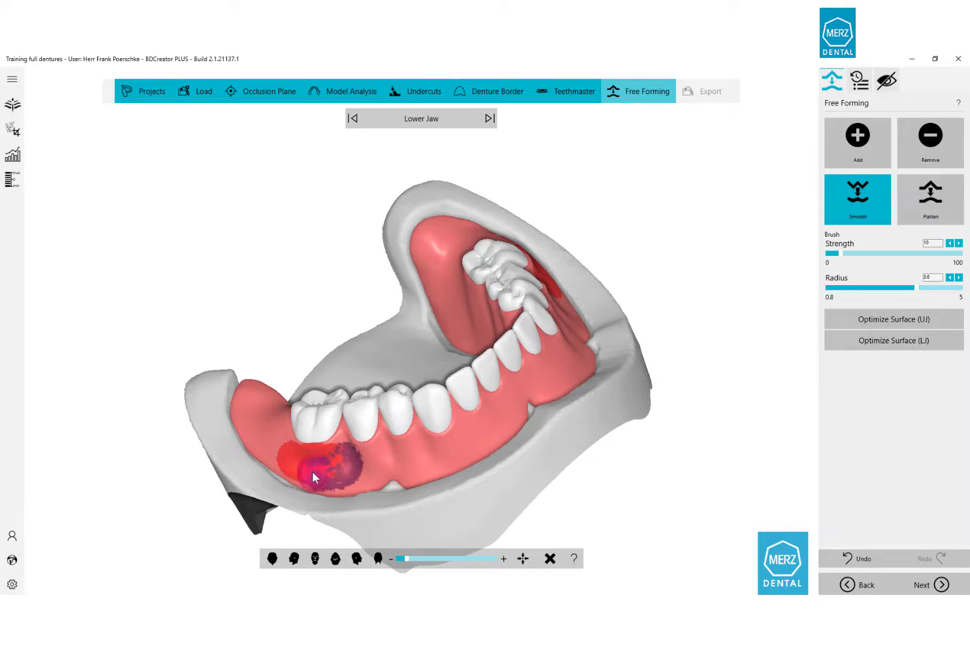
{"action": "left_click_drag", "start_coordinate": [283, 458], "coordinate": [413, 458]}
{"action": "mouse_move", "coordinate": [510, 421]}
{"action": "right_mouse_down"}
{"action": "mouse_move", "coordinate": [284, 468]}
{"action": "mouse_move", "coordinate": [213, 464]}
{"action": "right_mouse_up"}
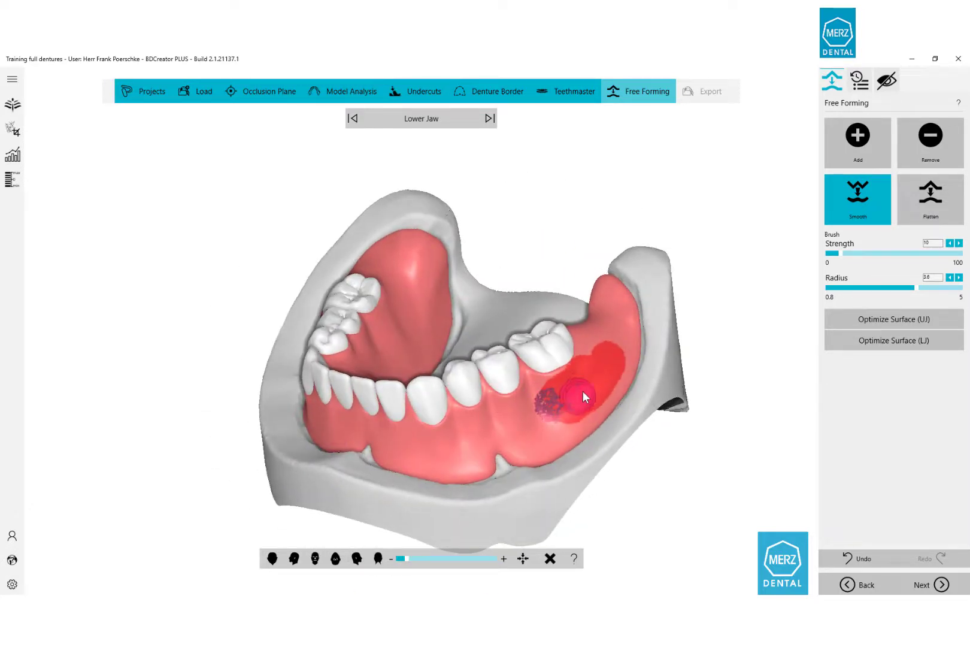
{"action": "left_click_drag", "start_coordinate": [600, 381], "coordinate": [622, 340]}
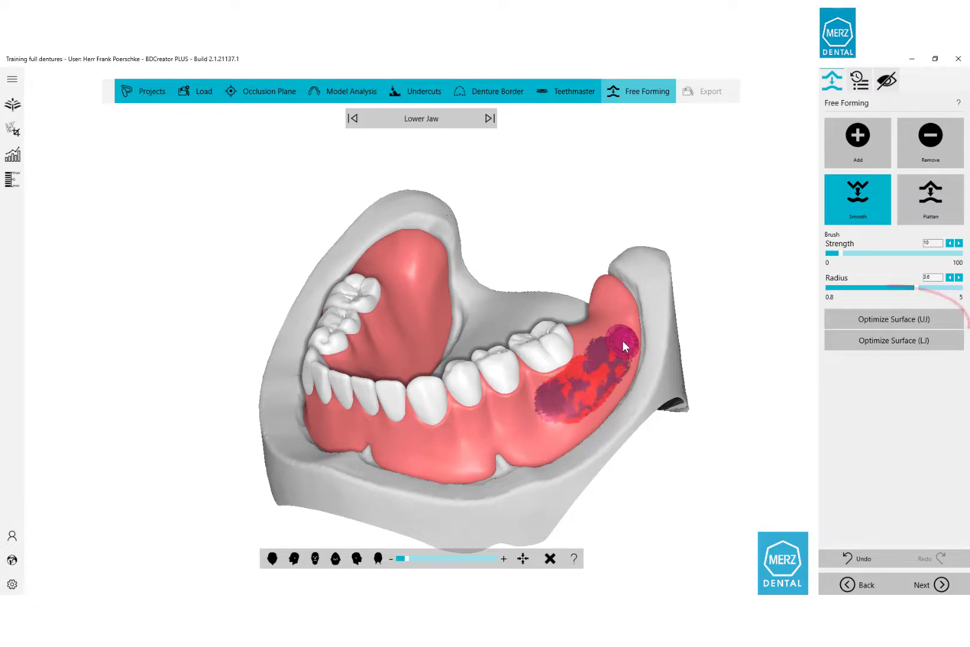
{"action": "left_click", "coordinate": [875, 342]}
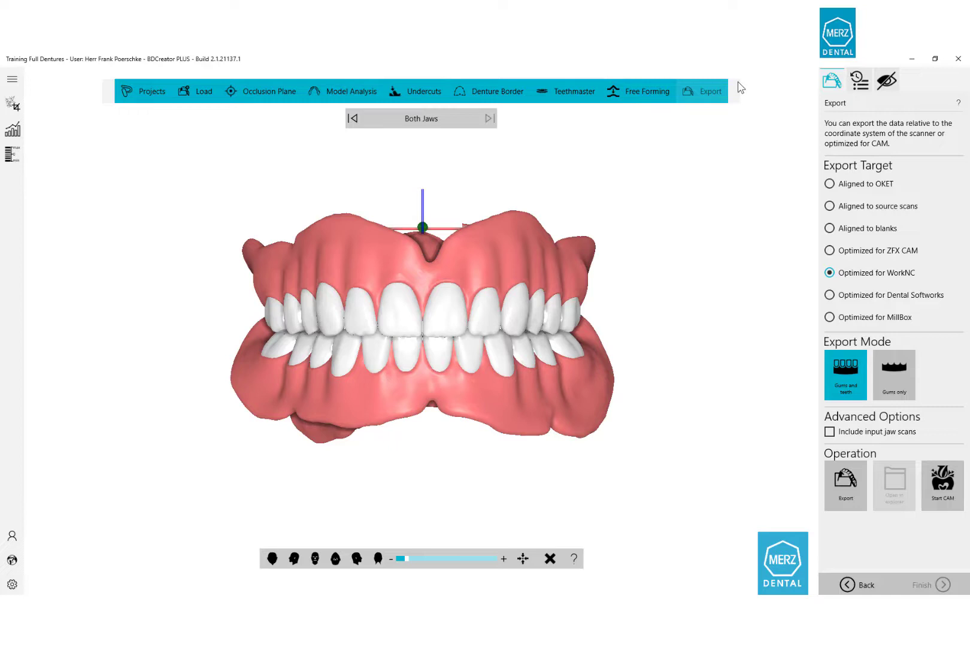
{"action": "left_click", "coordinate": [488, 118]}
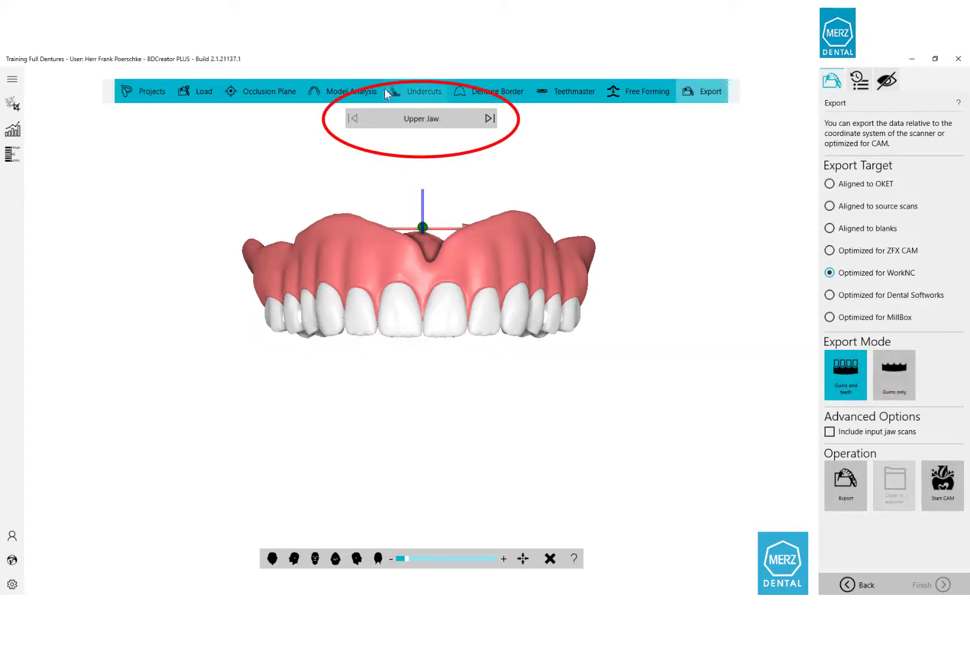
{"action": "left_click", "coordinate": [486, 118]}
{"action": "left_click", "coordinate": [486, 118]}
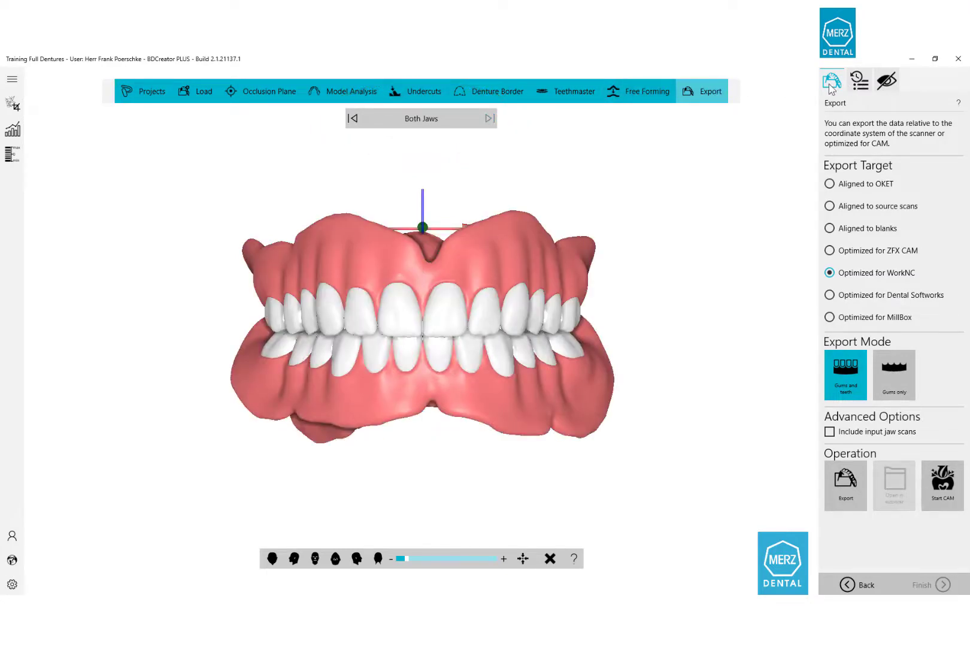
{"action": "left_click", "coordinate": [859, 82]}
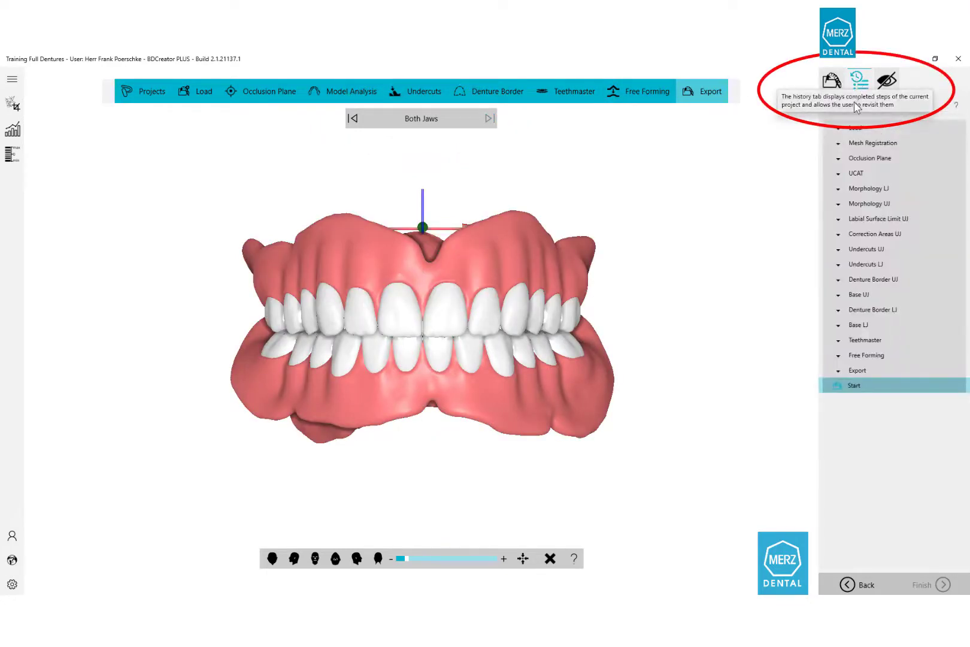
{"action": "left_click", "coordinate": [837, 174]}
{"action": "left_click", "coordinate": [844, 234]}
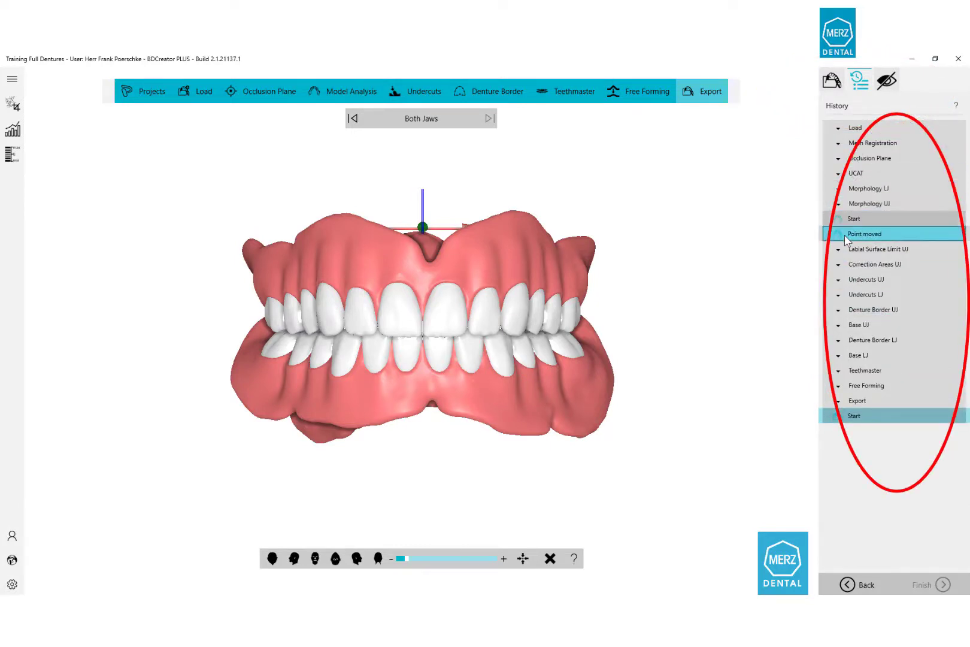
{"action": "left_click", "coordinate": [839, 250]}
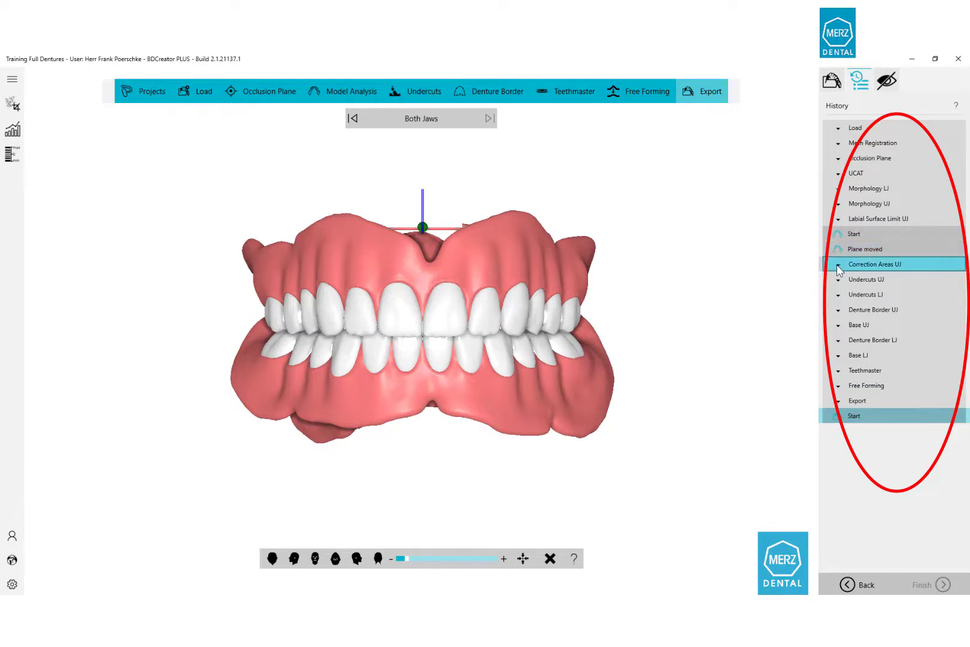
{"action": "left_click", "coordinate": [837, 267]}
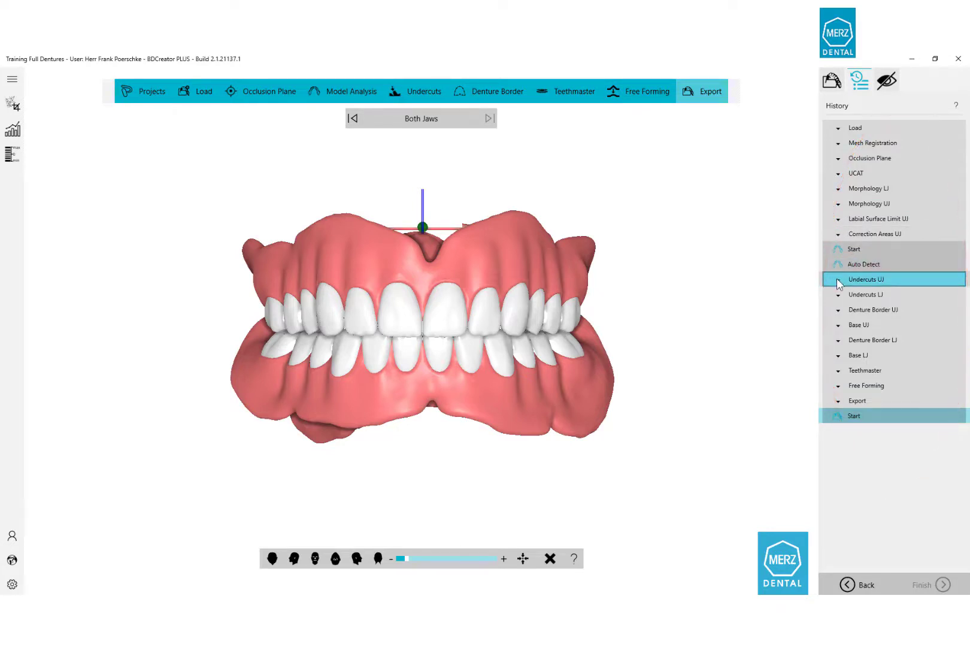
{"action": "left_click", "coordinate": [839, 284]}
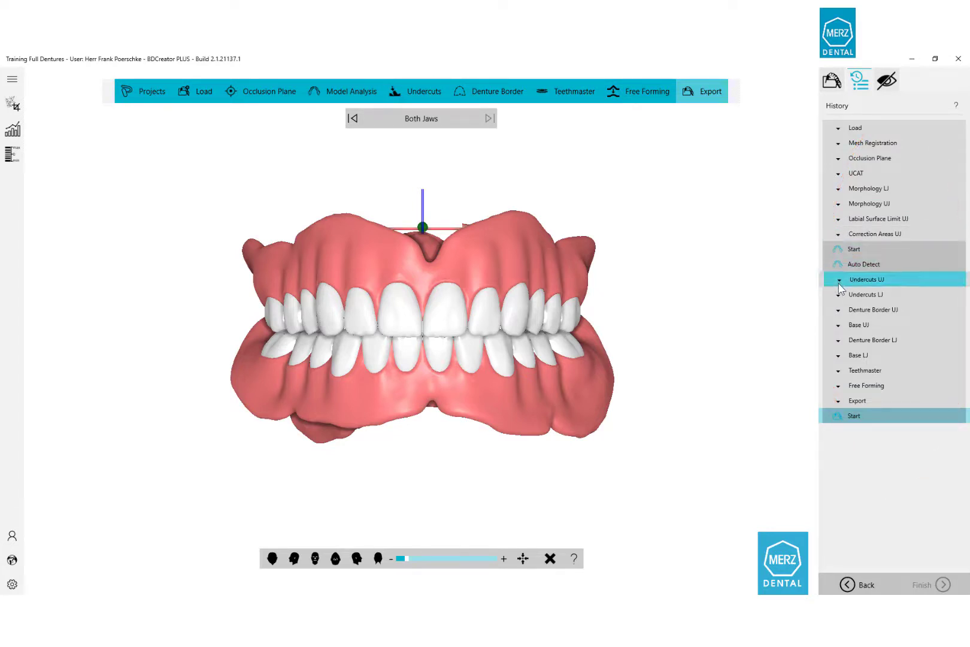
{"action": "left_click", "coordinate": [838, 312]}
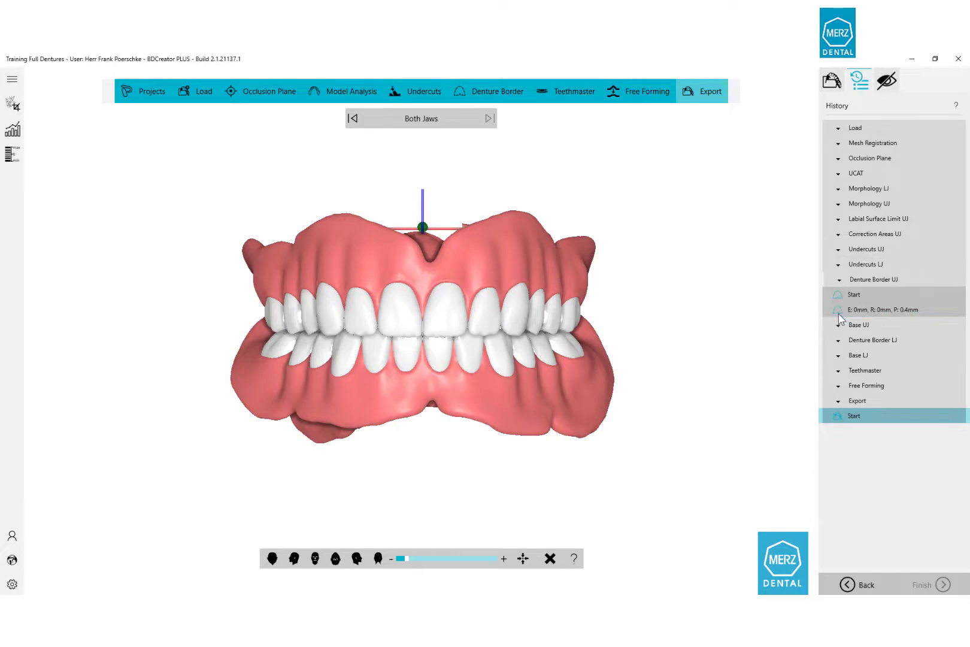
{"action": "left_click", "coordinate": [839, 340]}
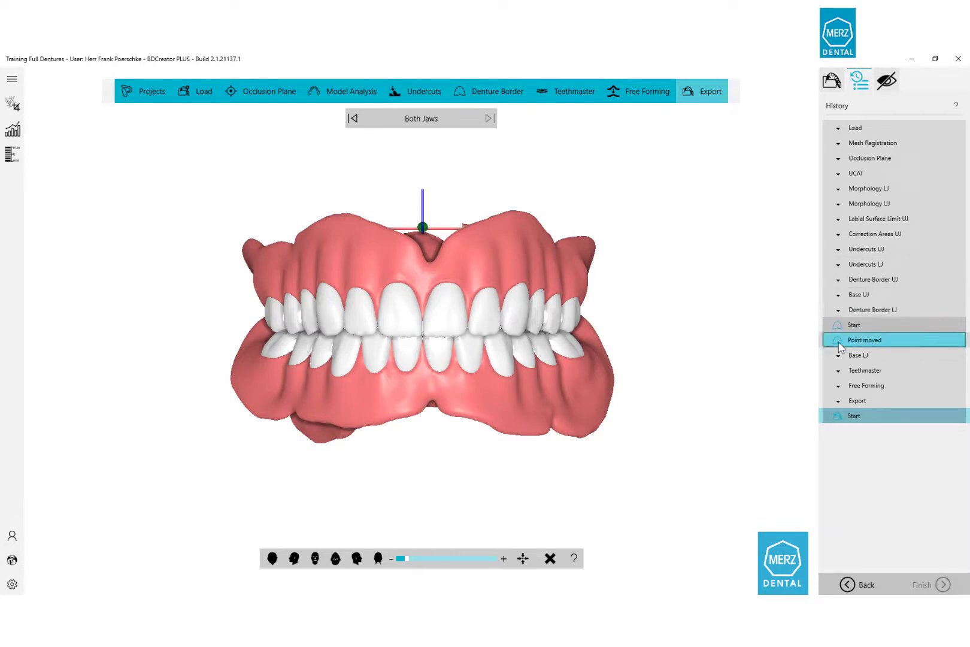
{"action": "left_click", "coordinate": [838, 340]}
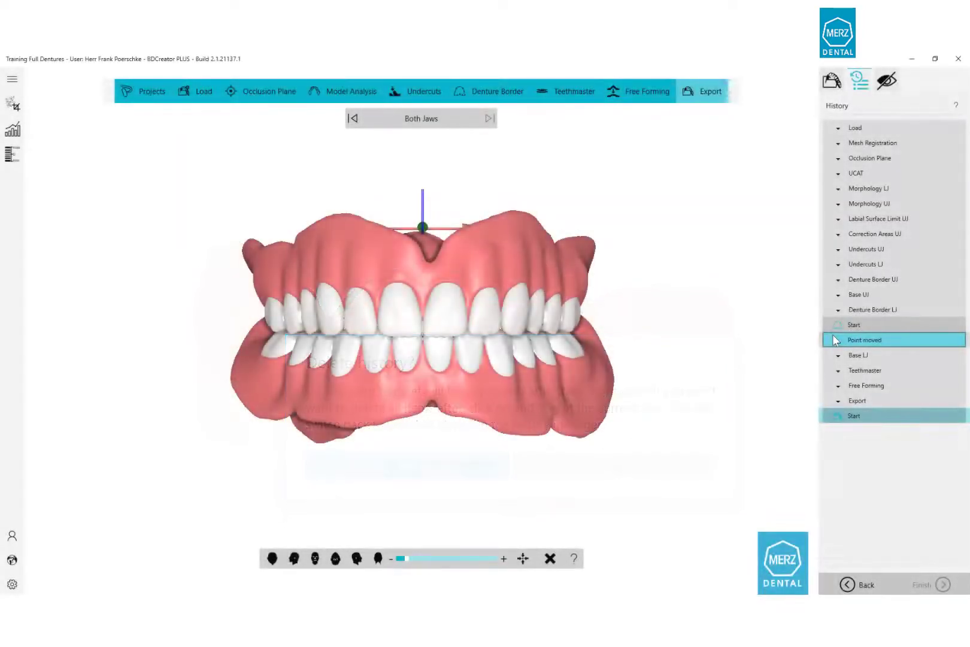
{"action": "left_click", "coordinate": [826, 82]}
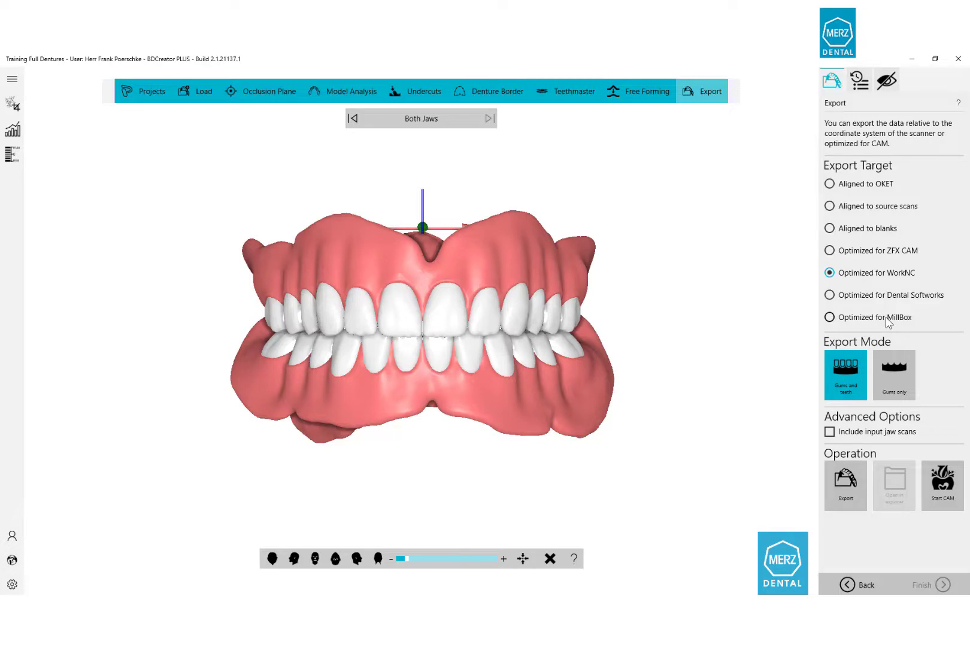
Export both dentures for WorkNC and hide the Axis OX, OY and OZ indicators.
{"action": "left_click", "coordinate": [849, 487]}
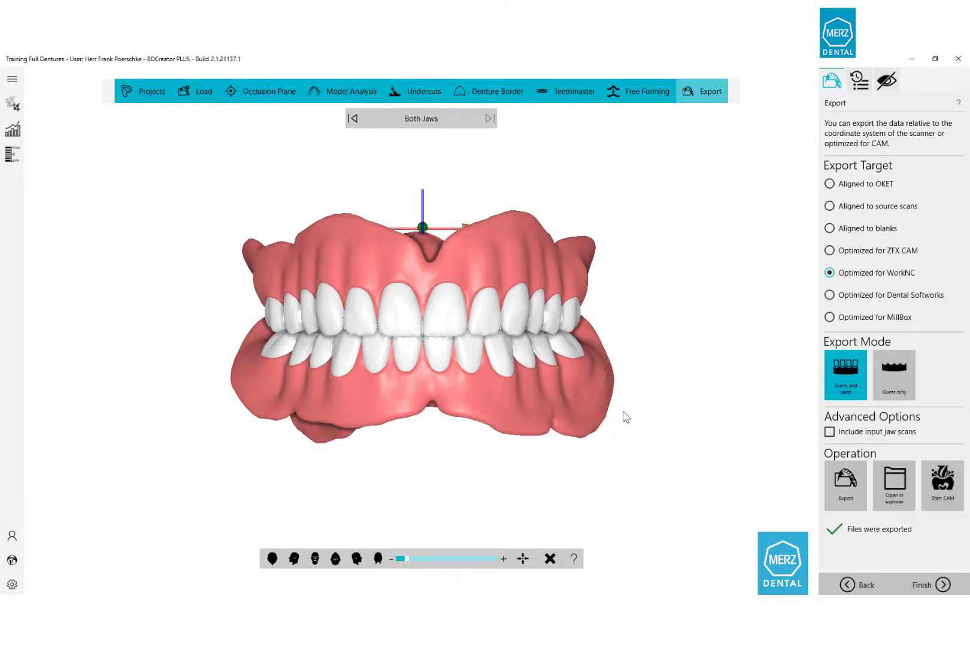
{"action": "middle_click_drag", "start_coordinate": [403, 289], "coordinate": [539, 395]}
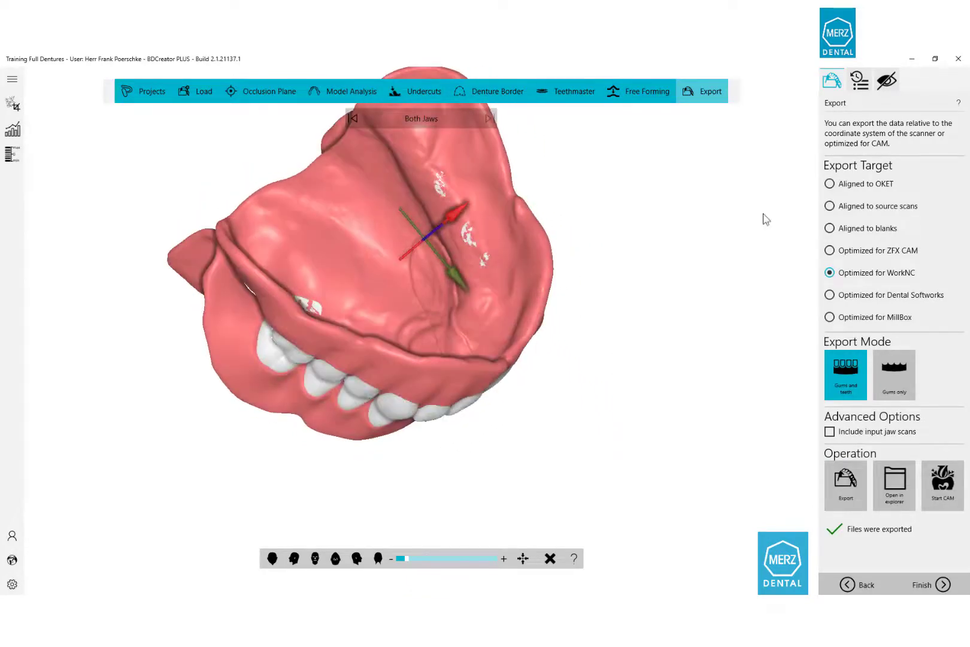
{"action": "left_click", "coordinate": [891, 78]}
{"action": "left_click", "coordinate": [827, 260]}
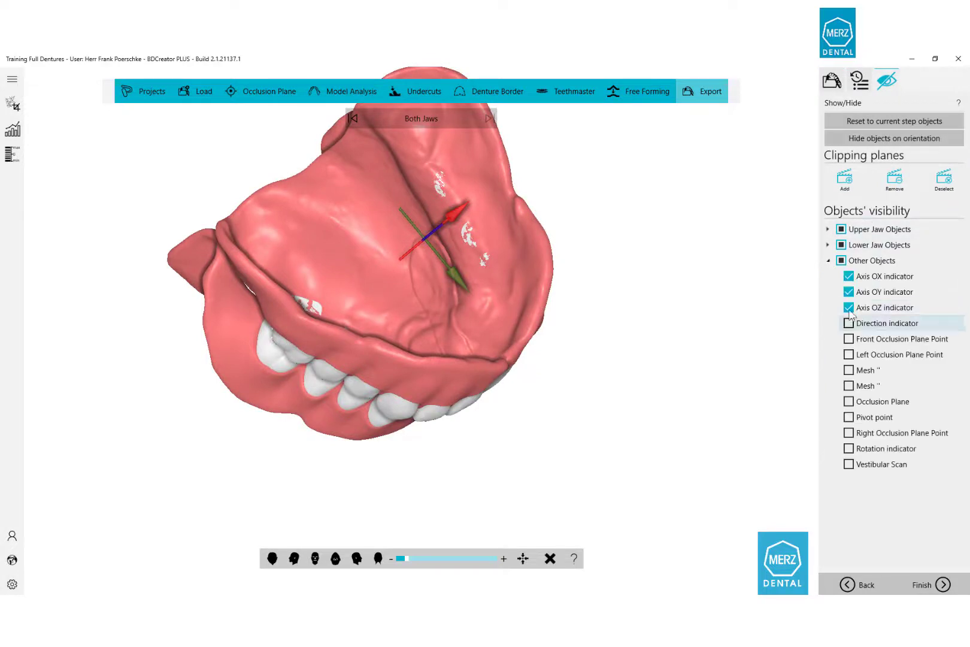
{"action": "left_click", "coordinate": [849, 276]}
{"action": "left_click", "coordinate": [849, 292]}
{"action": "left_click", "coordinate": [849, 307]}
Check the palate view, then finish the case from the export settings.
{"action": "middle_click_drag", "start_coordinate": [554, 325], "coordinate": [578, 330]}
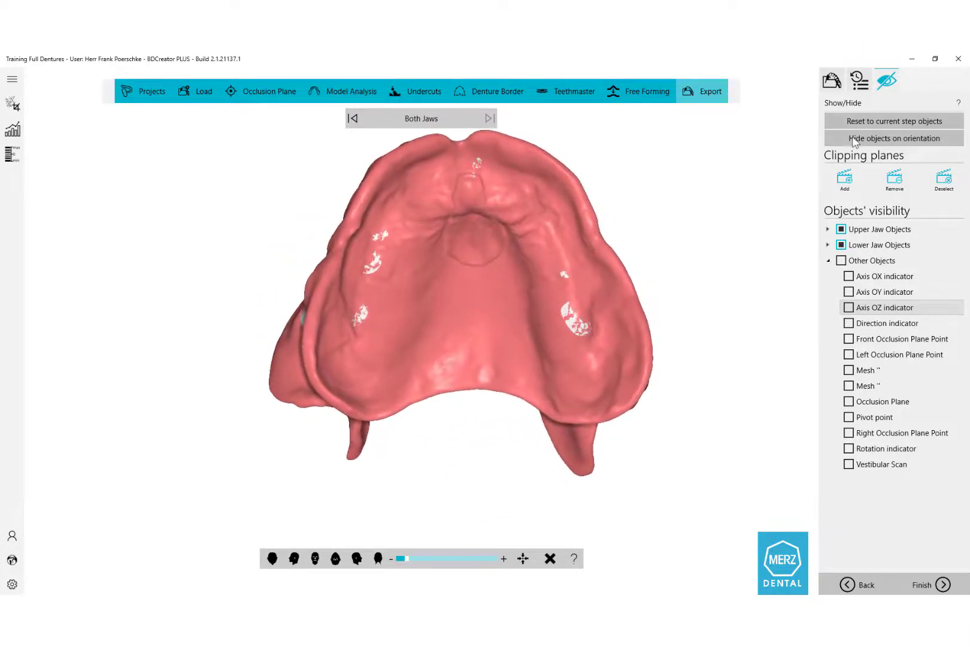
{"action": "left_click", "coordinate": [834, 82]}
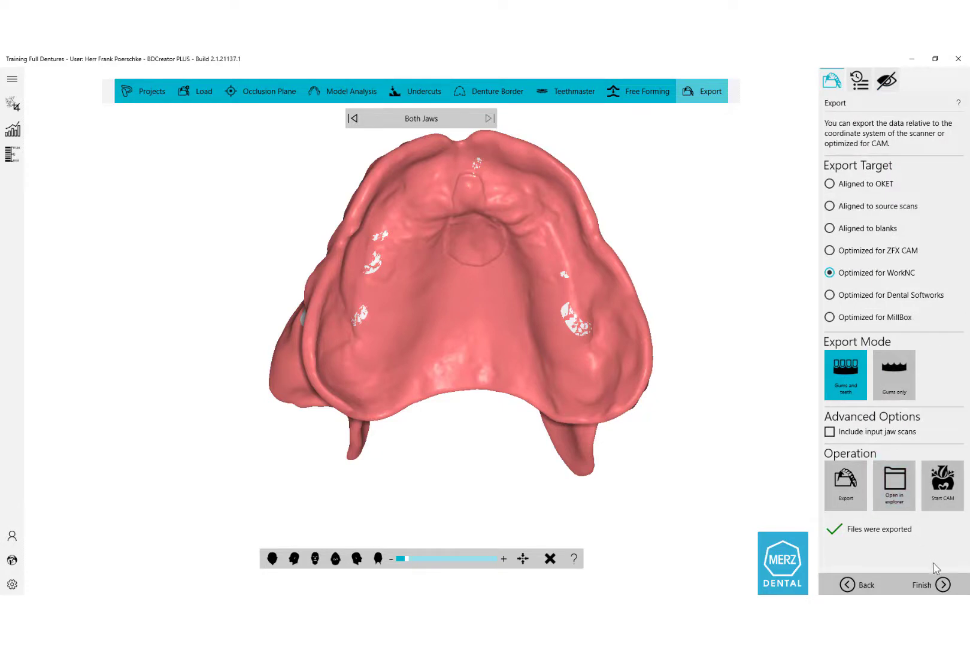
{"action": "left_click", "coordinate": [940, 585]}
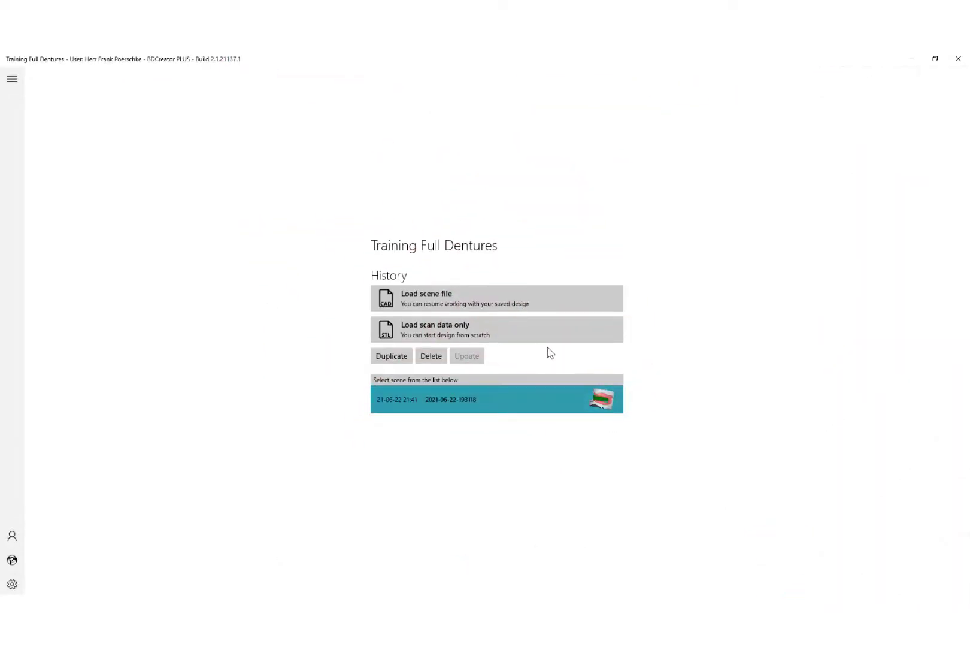